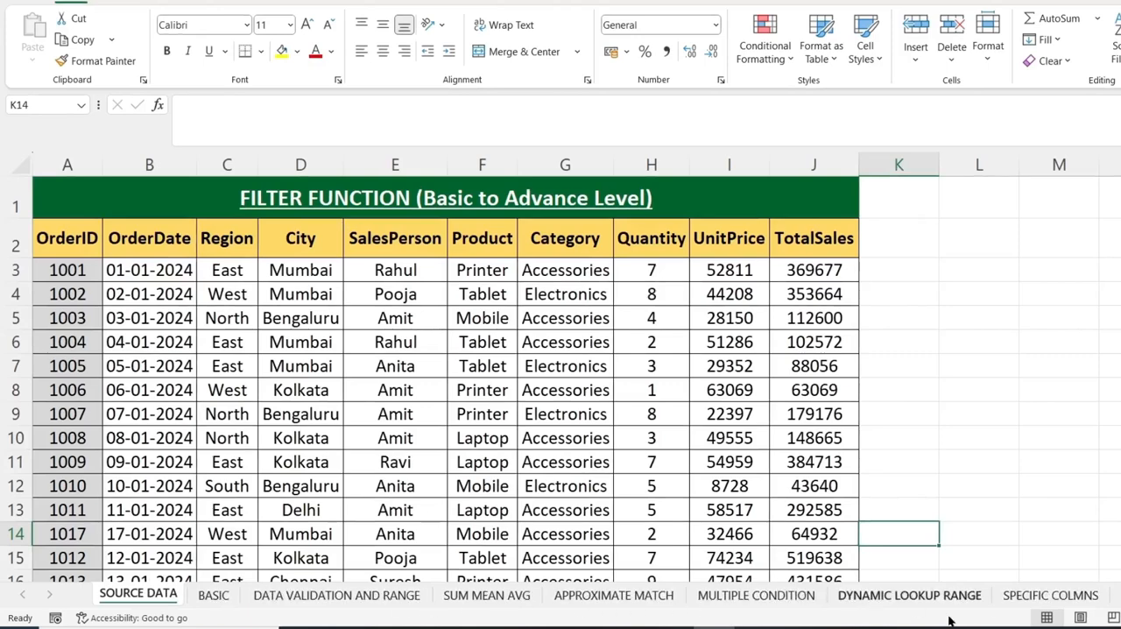
# On the DATA VALIDATION AND RANGE sheet, switch the product filter in M2 to Mobile, and finally to Printer.
pyautogui.click(213, 595)
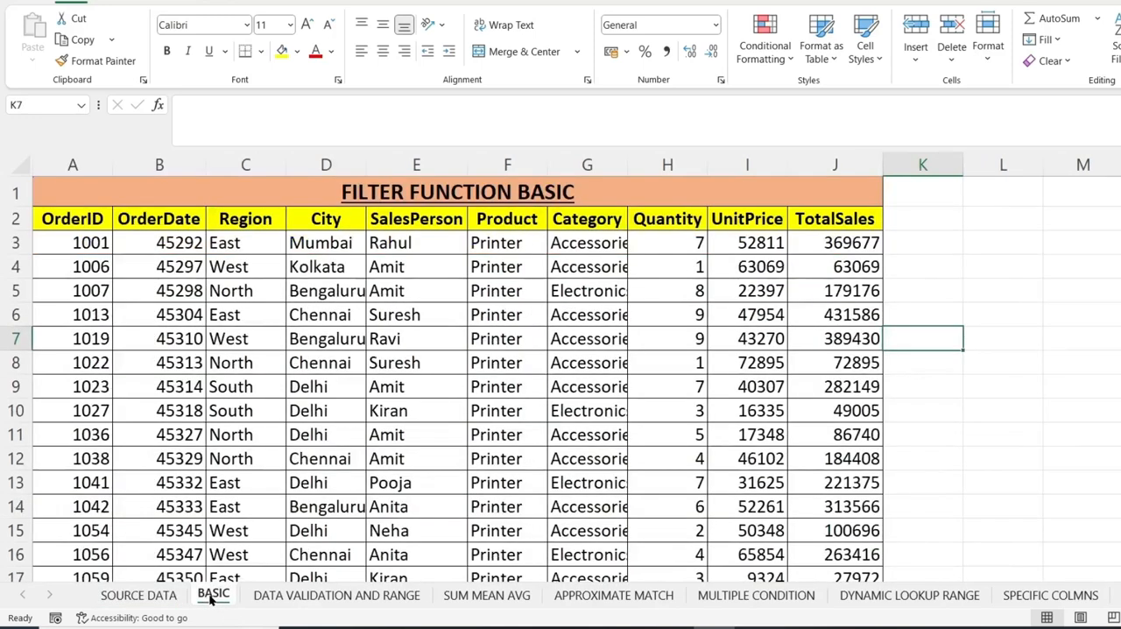
pyautogui.click(290, 596)
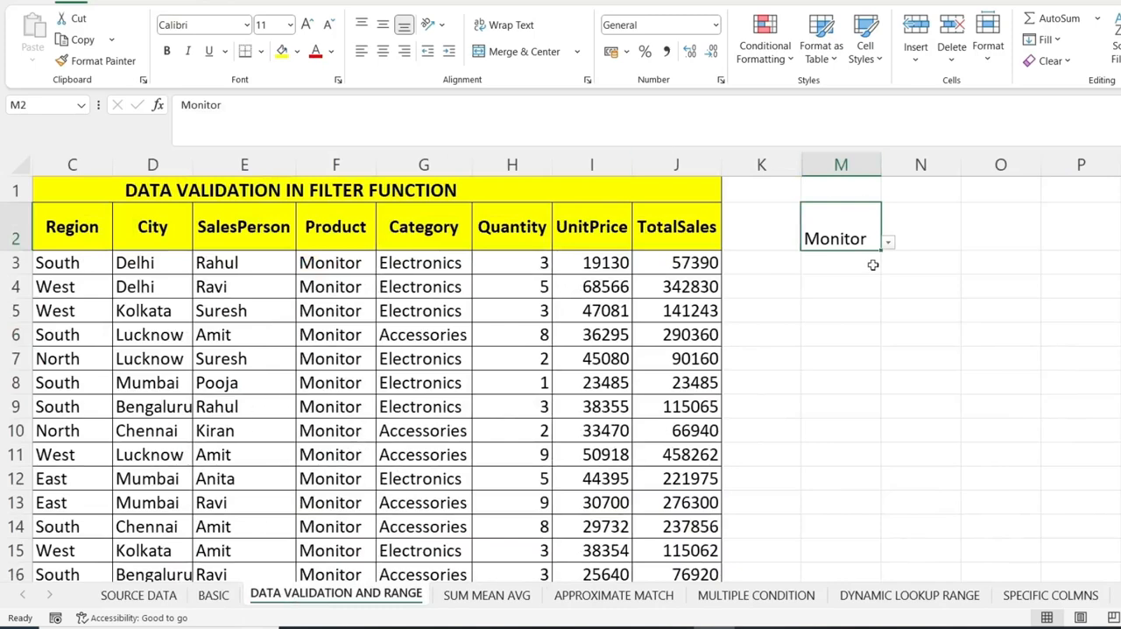
pyautogui.click(888, 242)
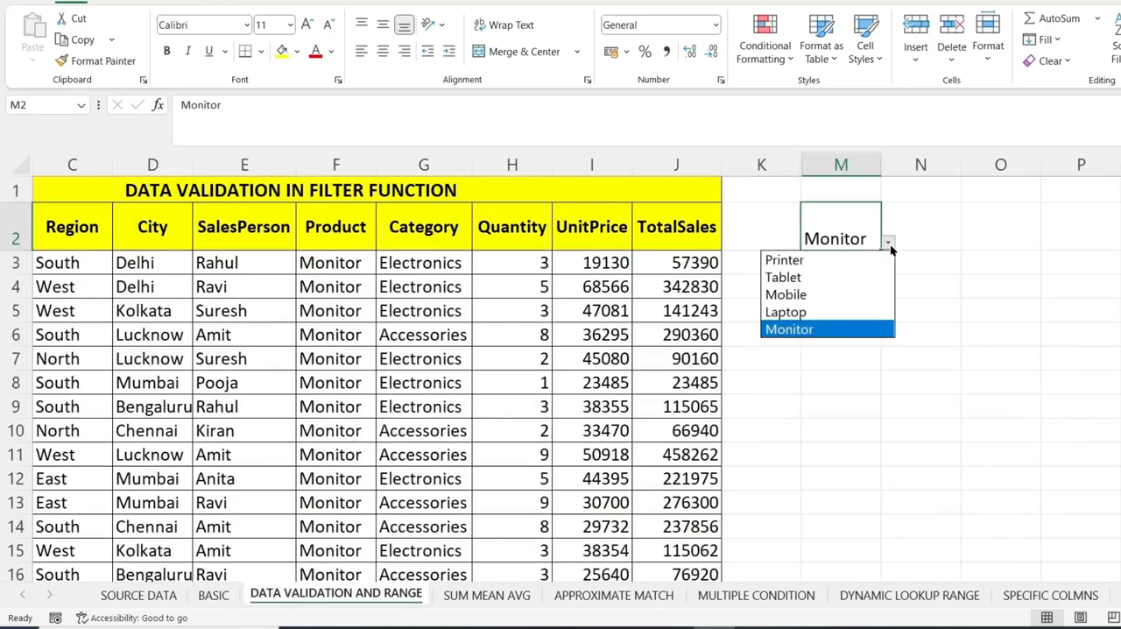
pyautogui.click(783, 296)
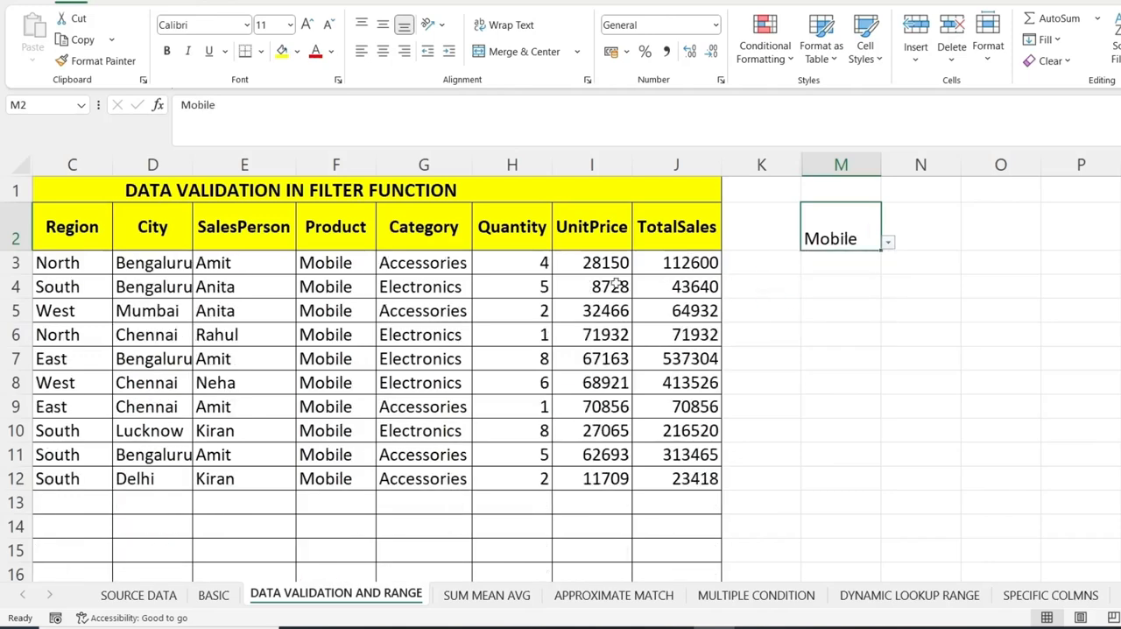
pyautogui.click(888, 243)
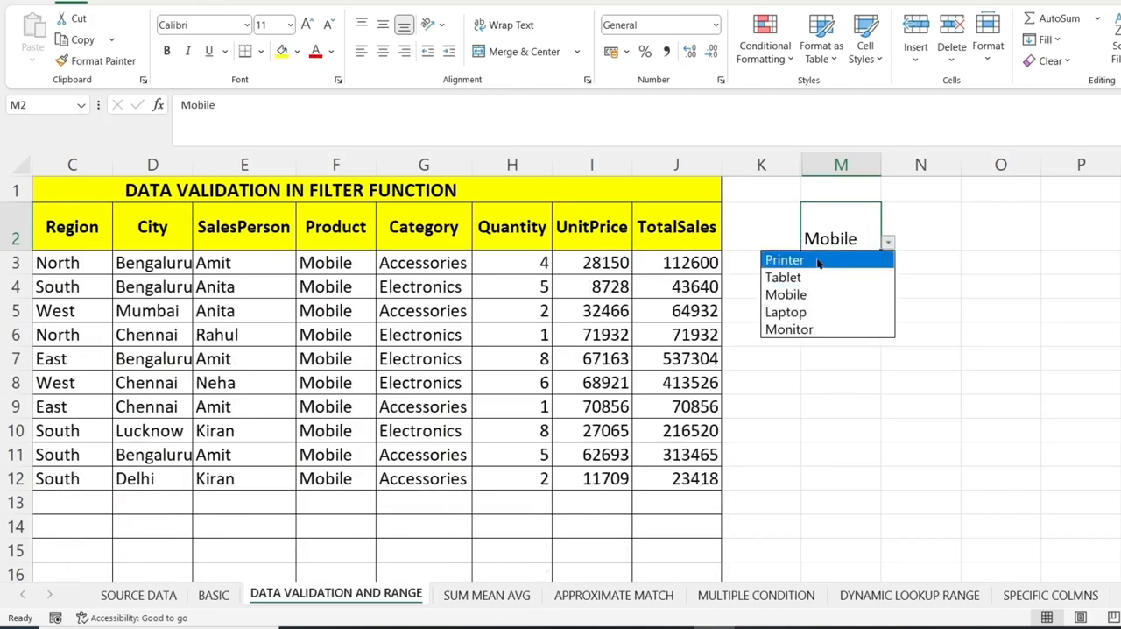
pyautogui.click(813, 257)
# On the SUM MEAN AVG sheet, set the city in B3 to Chennai.
pyautogui.click(510, 603)
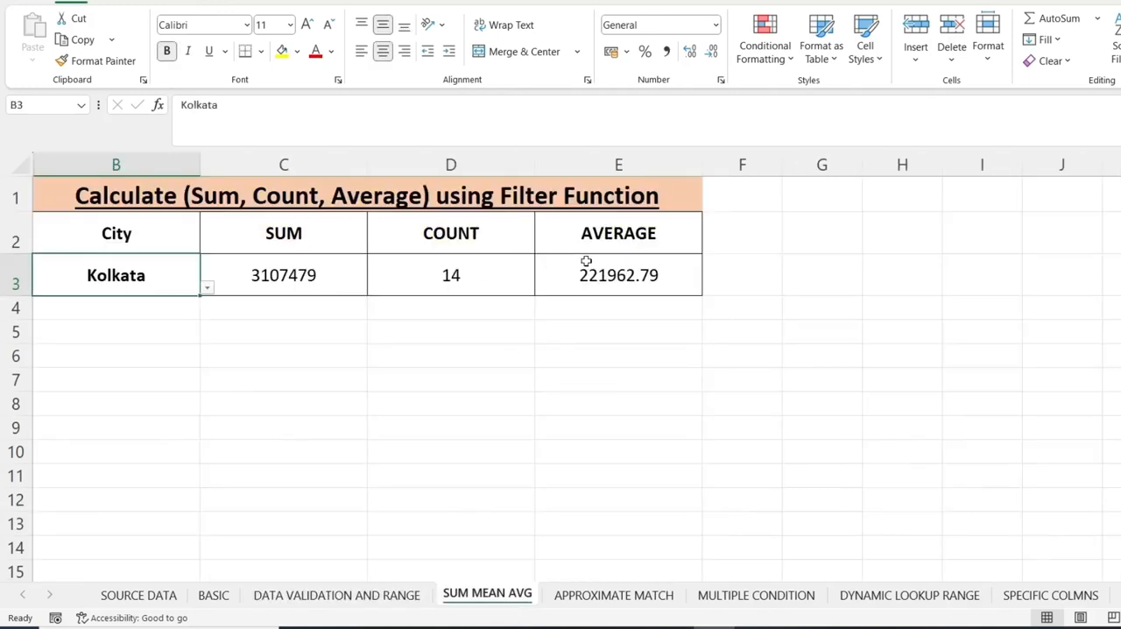
pyautogui.click(207, 289)
pyautogui.click(58, 379)
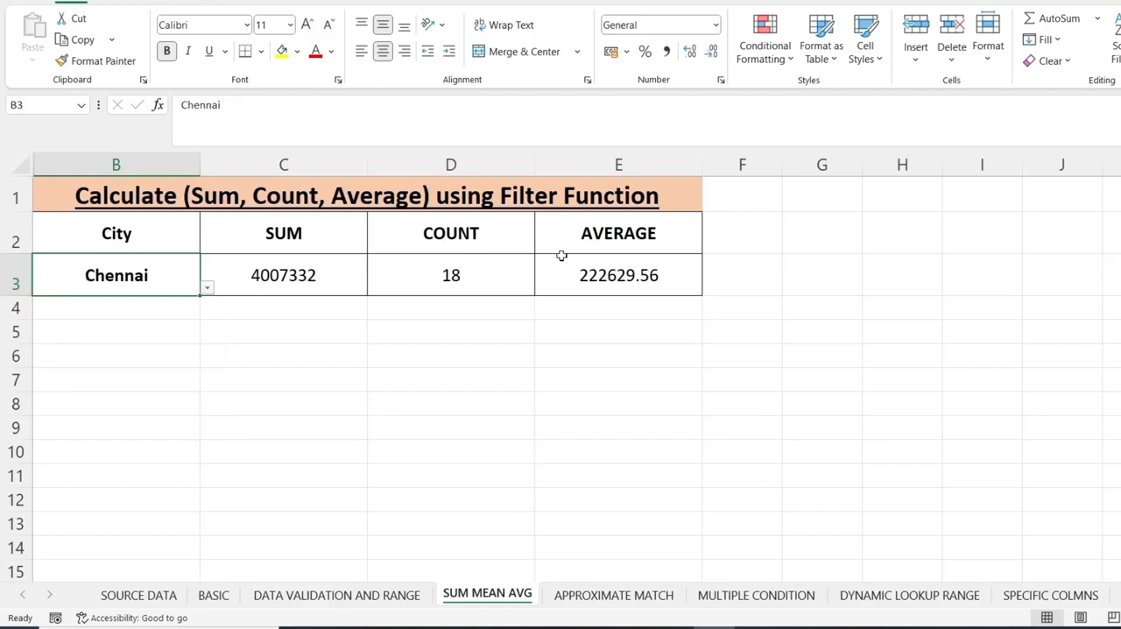
# Examine the example sheets from APPROXIMATE MATCH through SPECIFIC COLMNS, along with the SOURCE DATA and BASIC sheets.
pyautogui.click(624, 595)
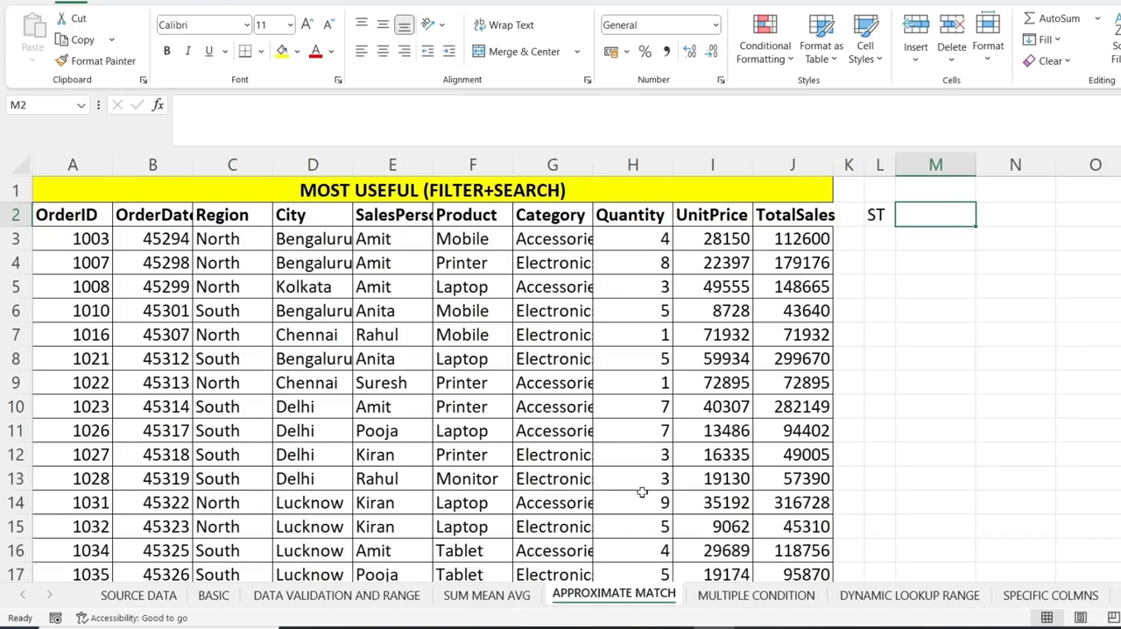
pyautogui.click(743, 603)
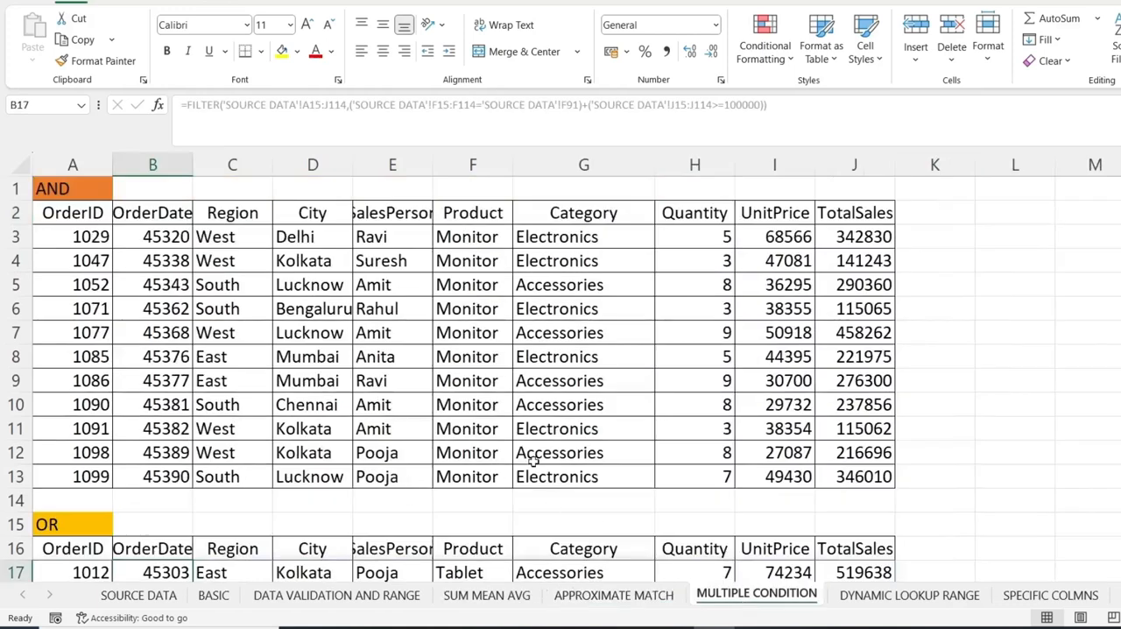
pyautogui.scroll(-5, 532, 462)
pyautogui.scroll(5, 219, 540)
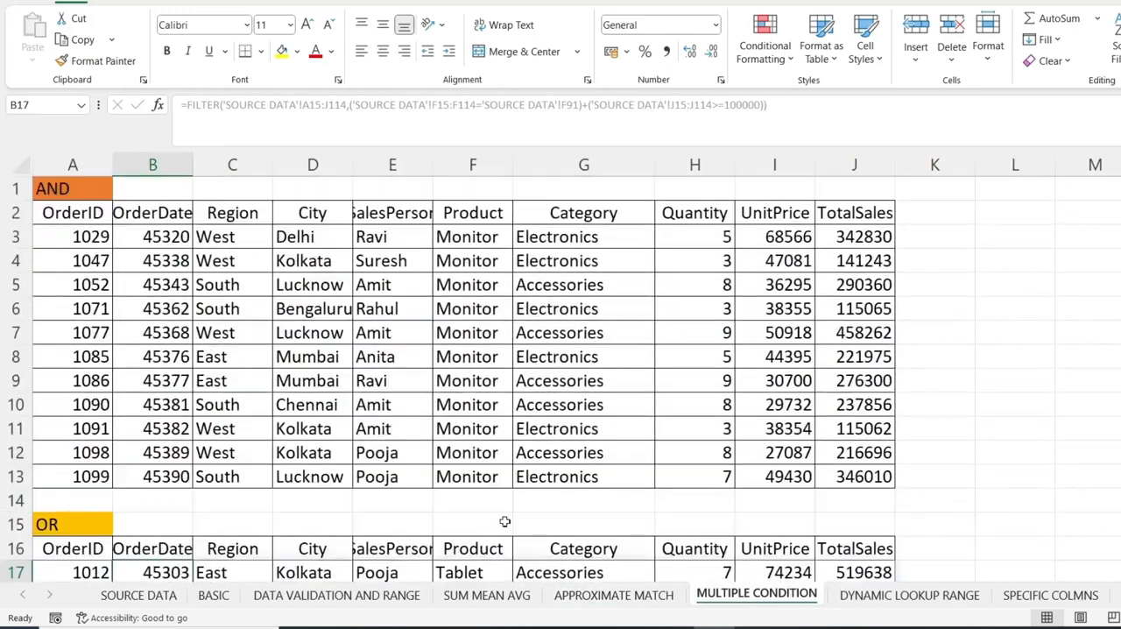
pyautogui.click(900, 596)
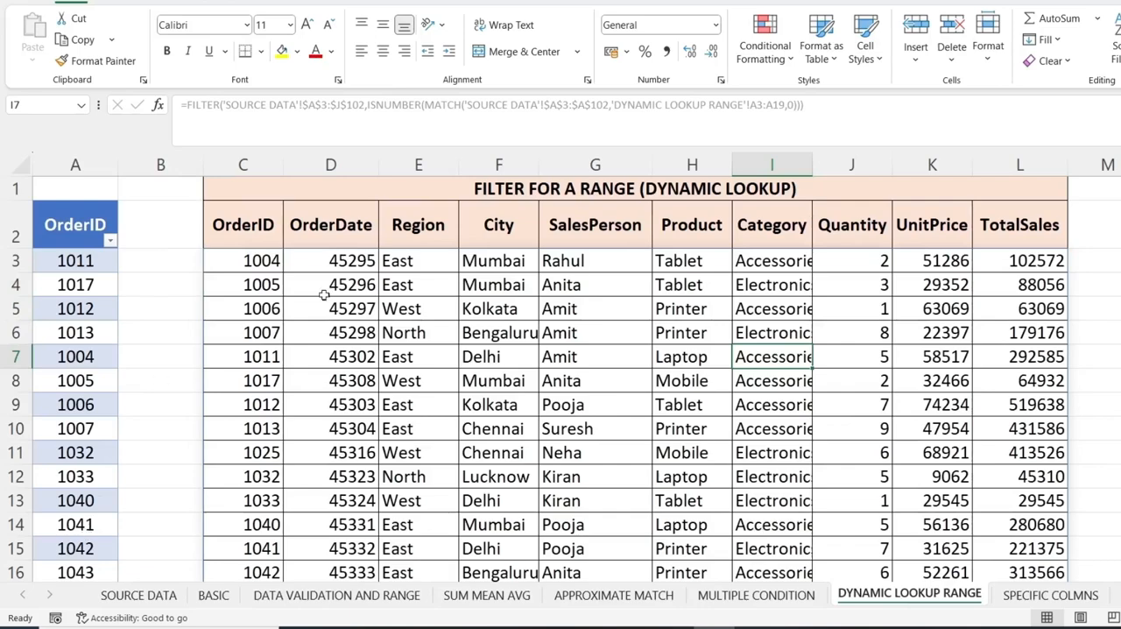
pyautogui.scroll(-1, 639, 409)
pyautogui.scroll(-1, 639, 409)
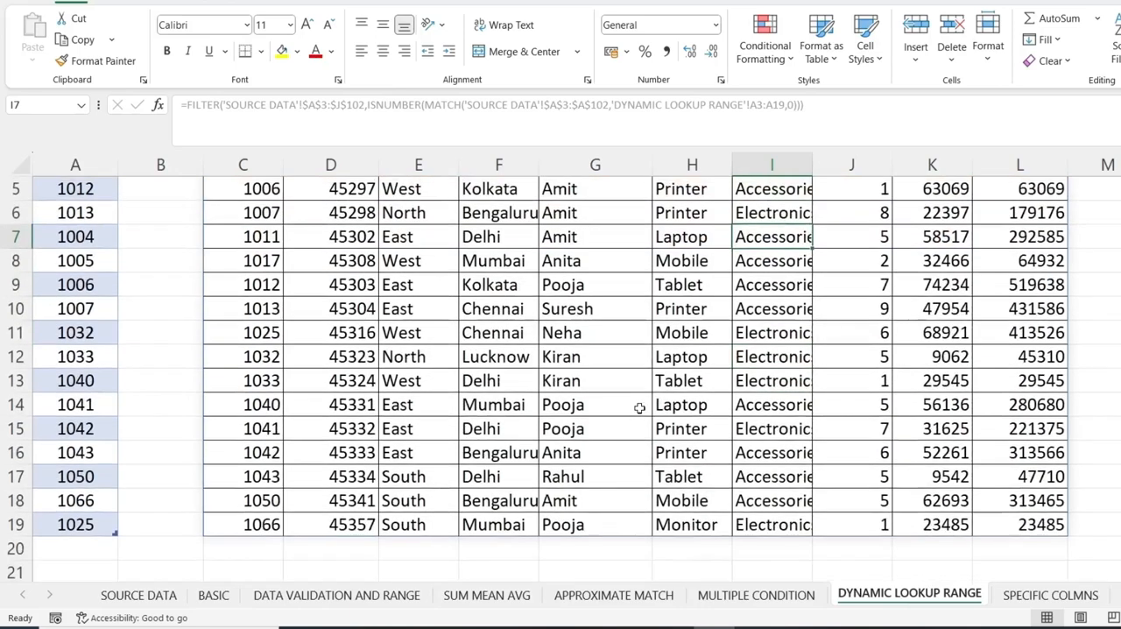
pyautogui.scroll(2, 639, 408)
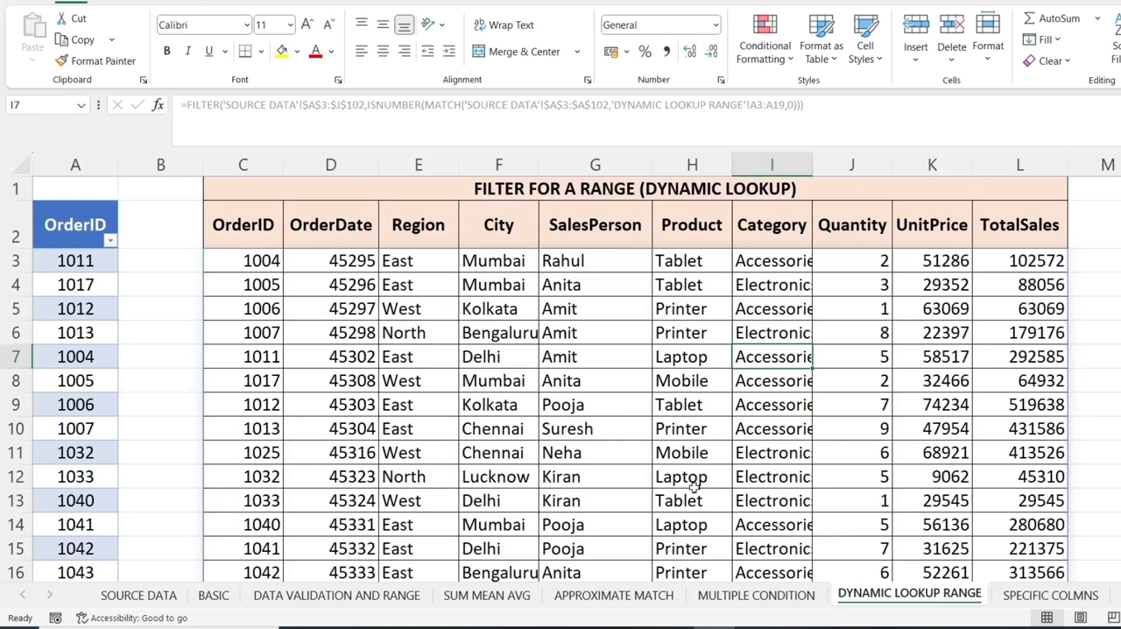
pyautogui.click(1040, 596)
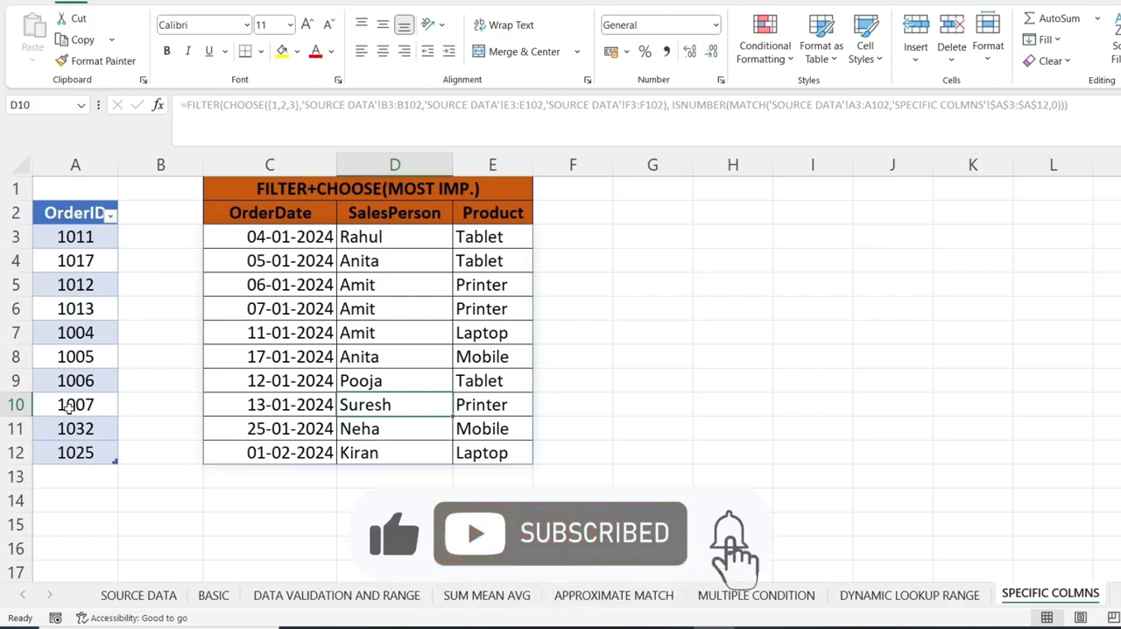
pyautogui.click(131, 598)
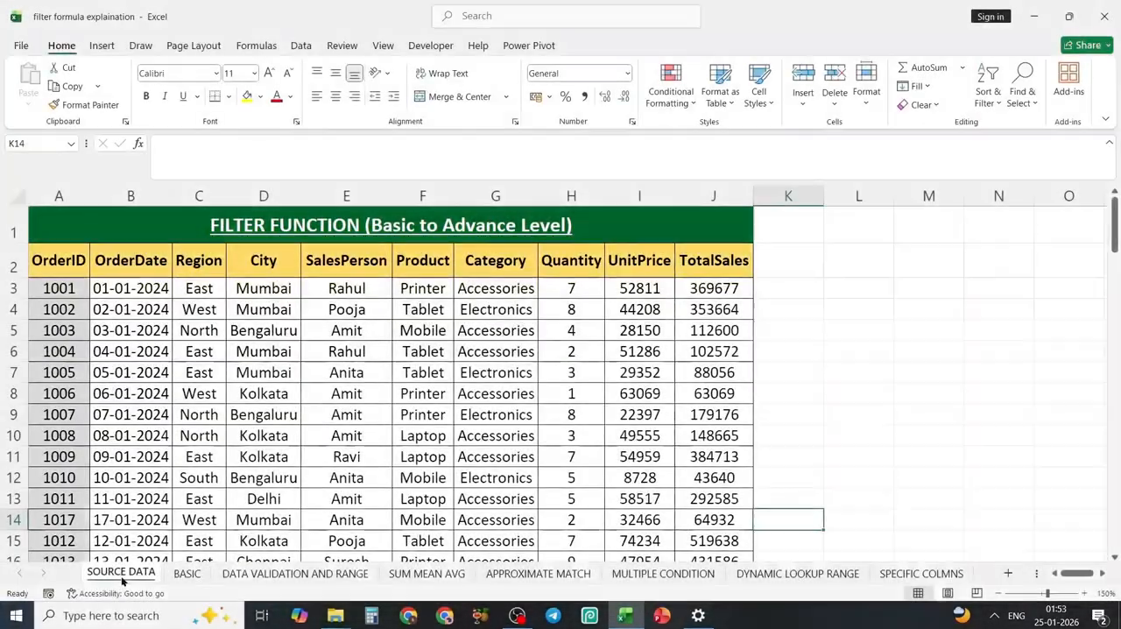
pyautogui.click(186, 574)
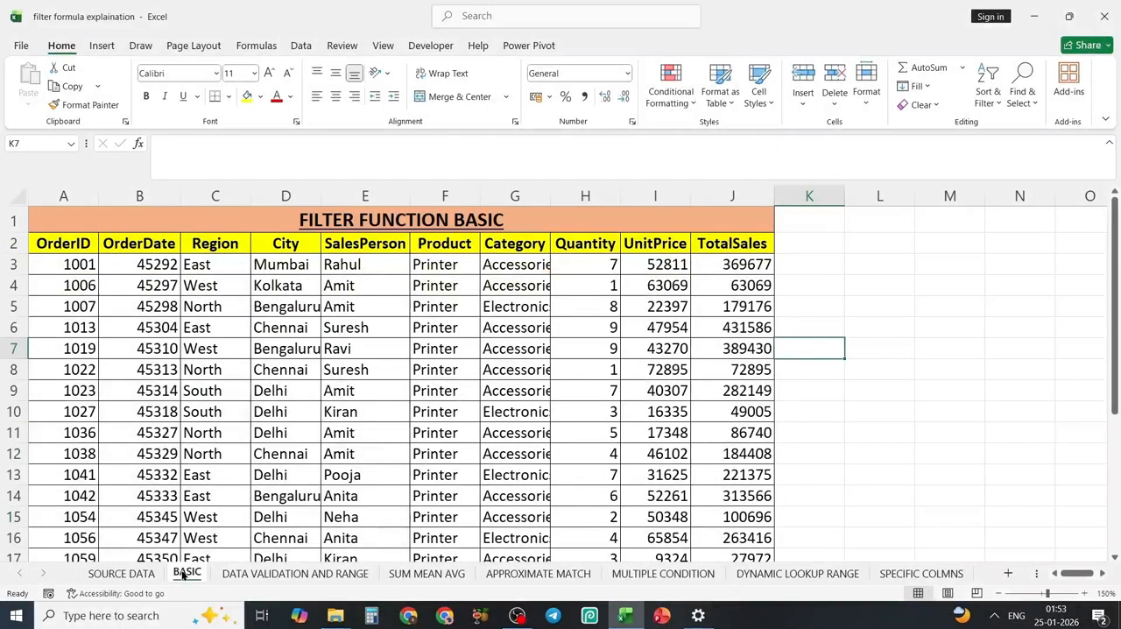
# In cell L2 of the SOURCE DATA sheet, start a FILTER formula with A3:J102 as its array.
pyautogui.click(121, 574)
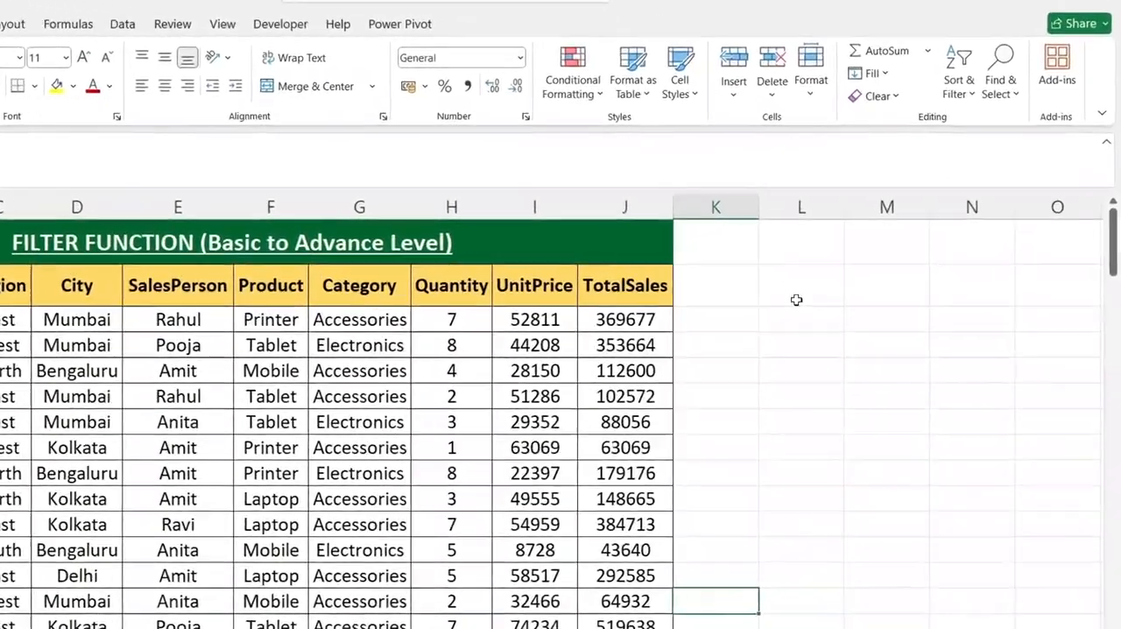
pyautogui.click(836, 280)
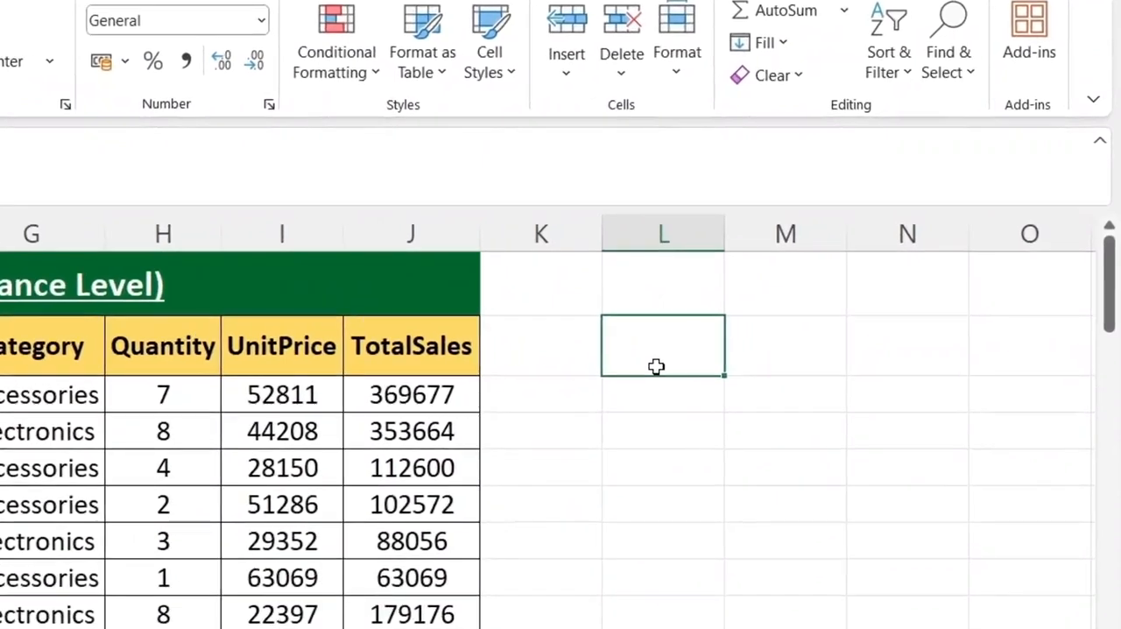
pyautogui.write('=')
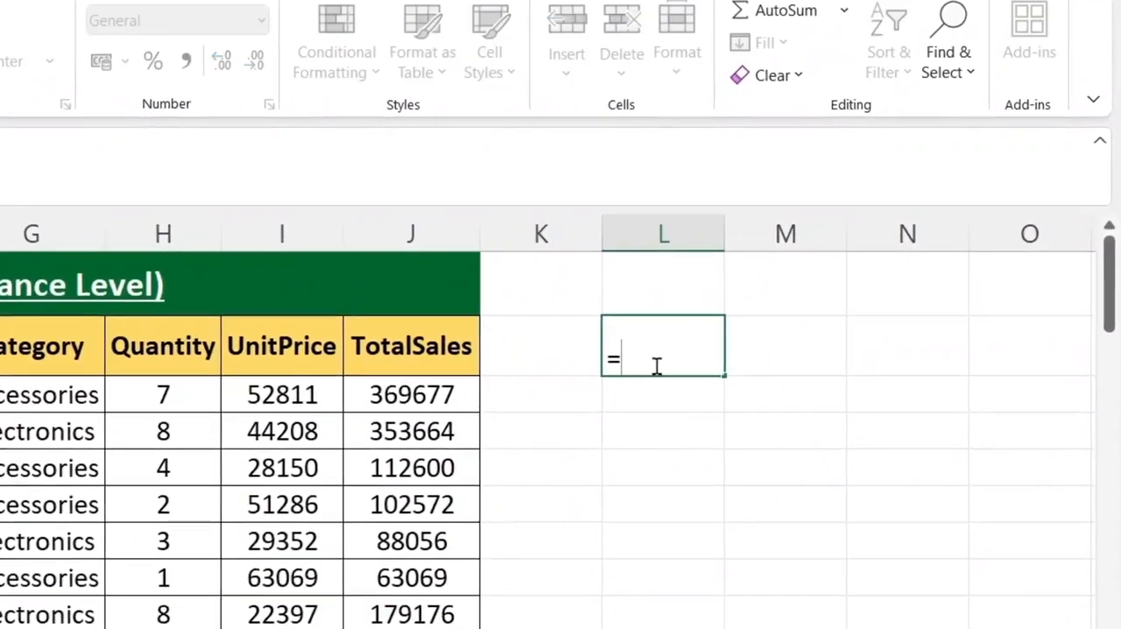
pyautogui.write('FILTER')
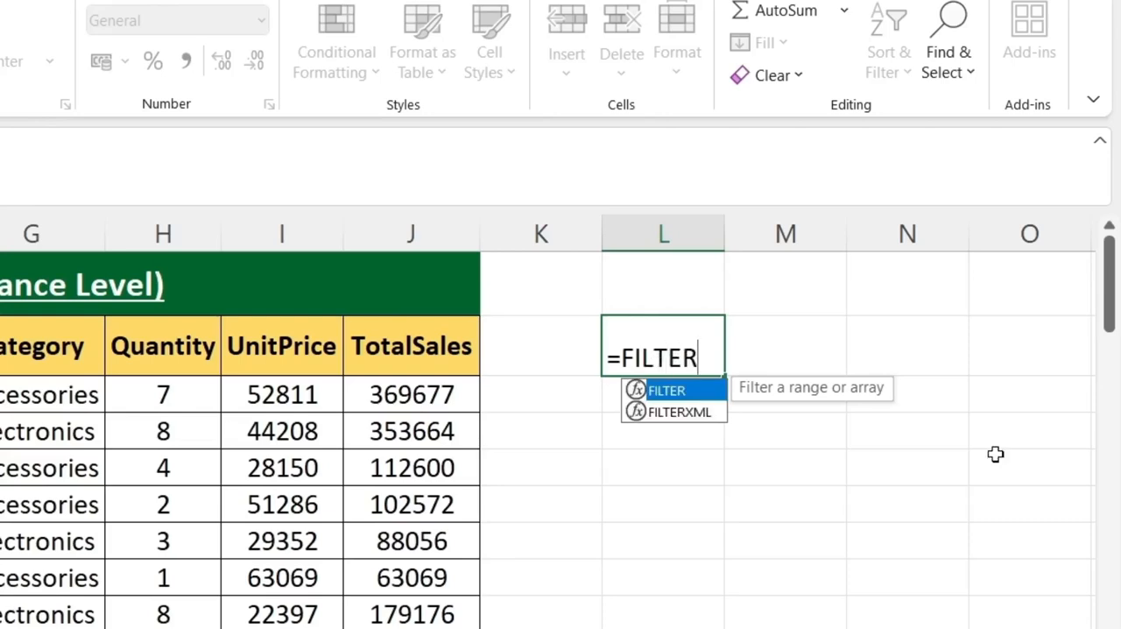
pyautogui.write('(')
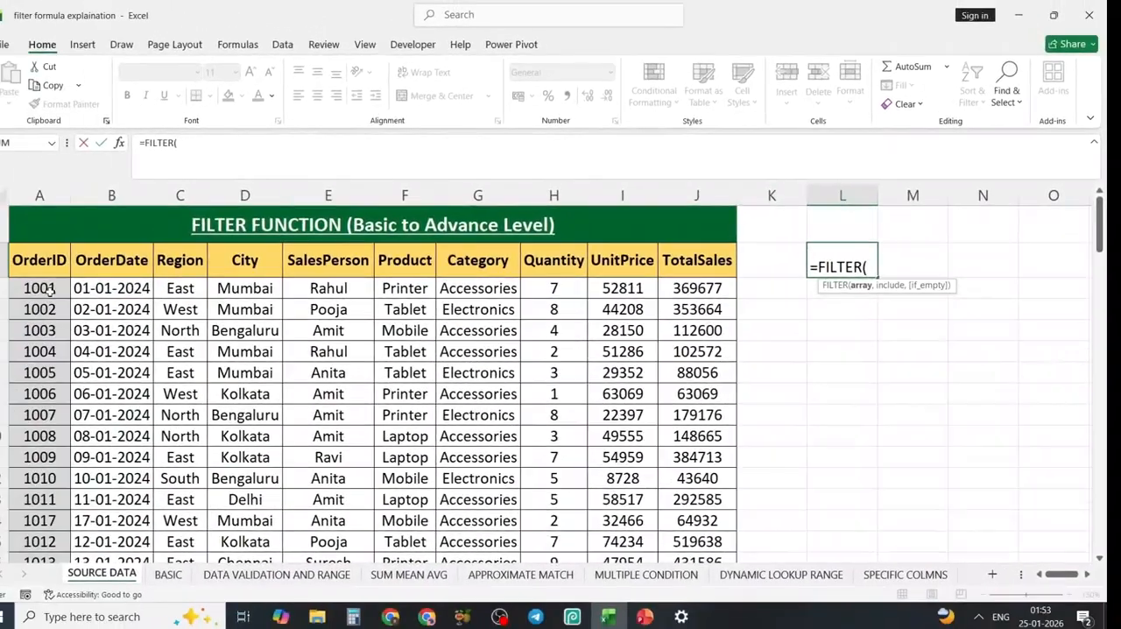
pyautogui.click(50, 292)
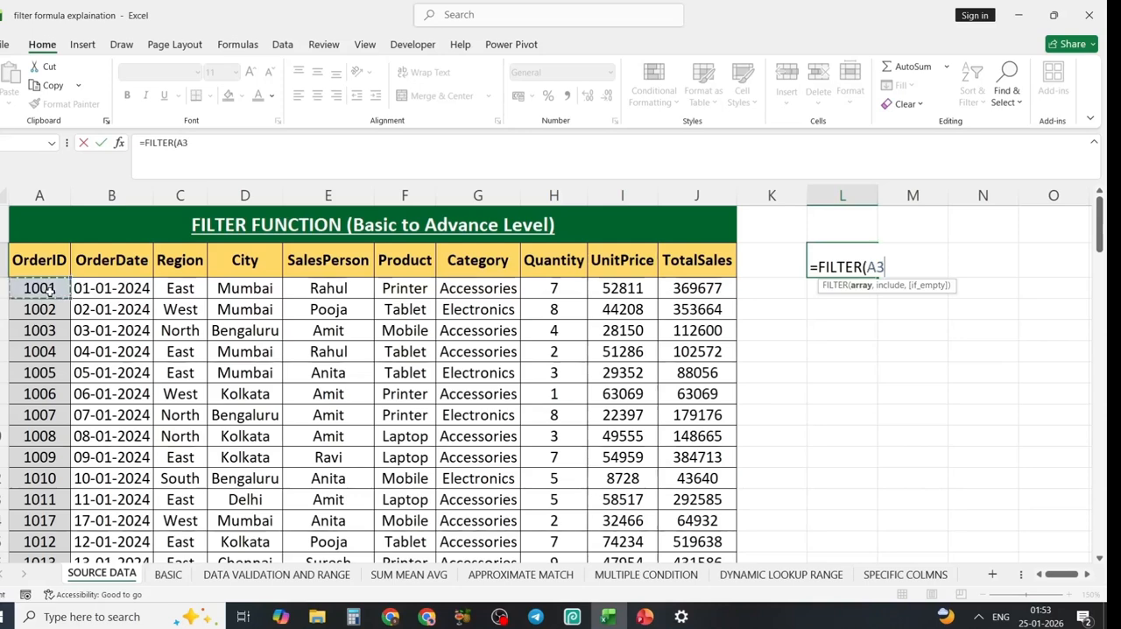
pyautogui.hotkey('ctrl', 'shift', 'Down')
pyautogui.hotkey('ctrl', 'shift', 'Right')
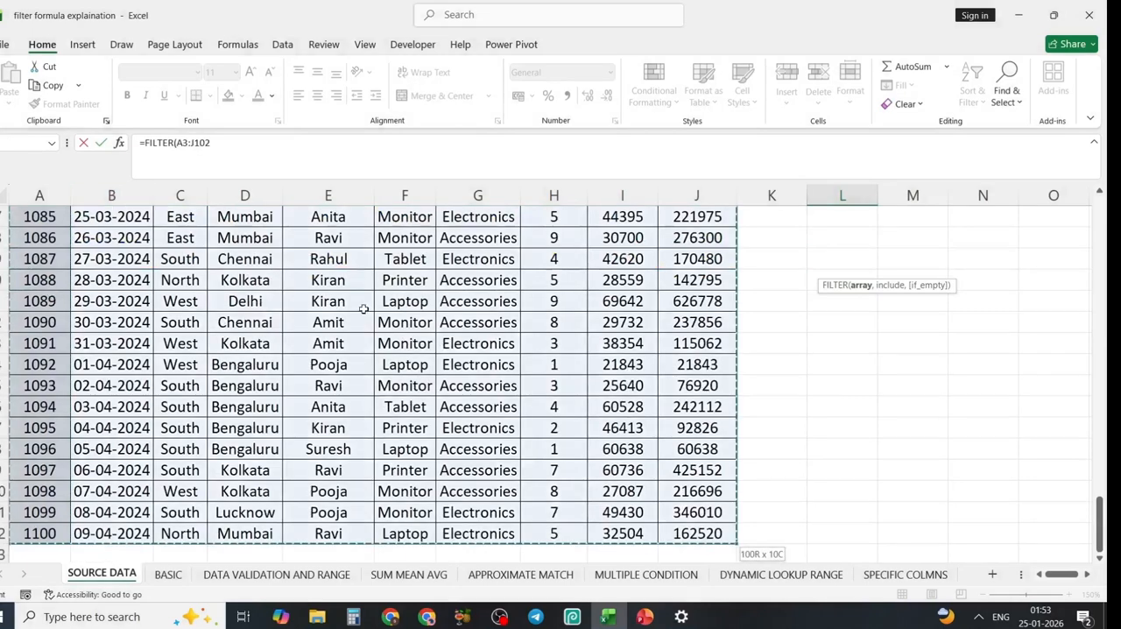
pyautogui.hotkey('ctrl', 'BackSpace')
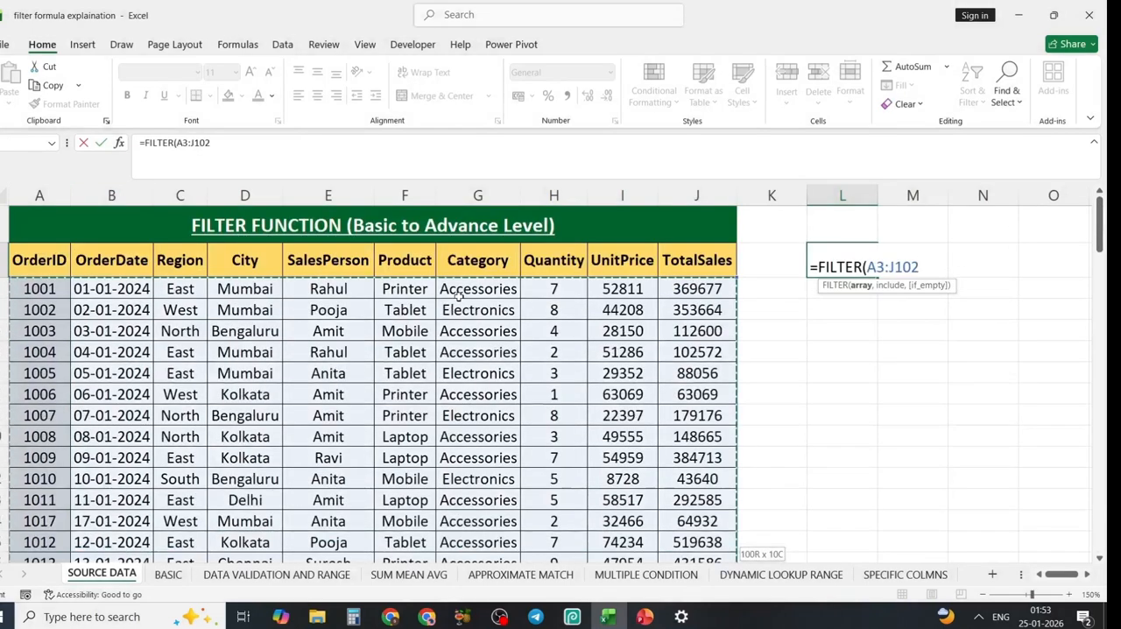
pyautogui.write(',')
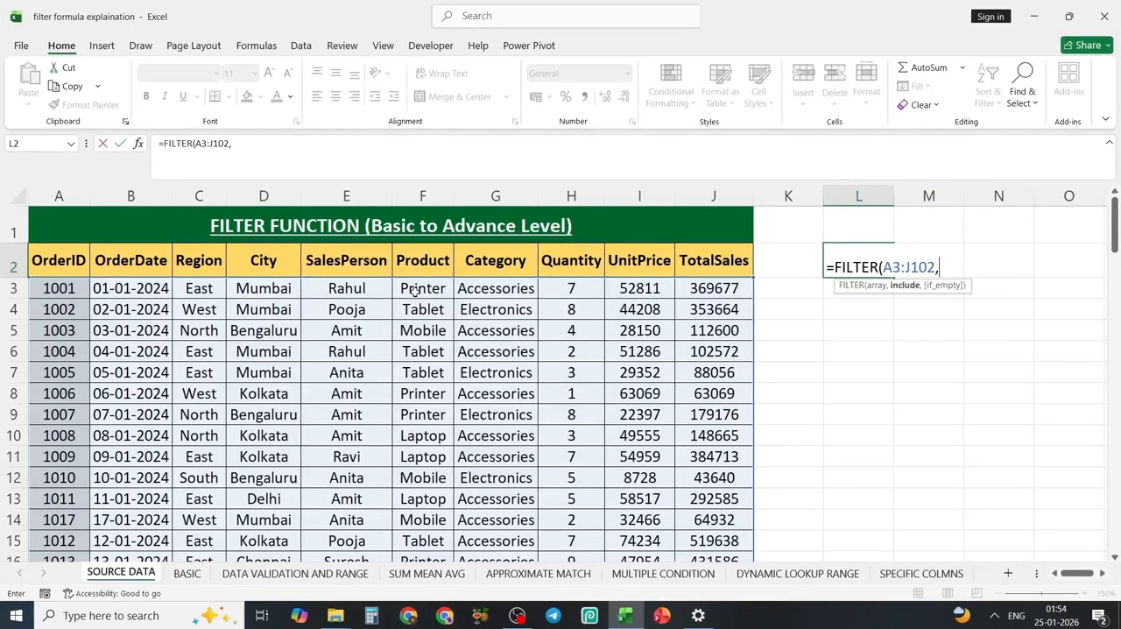
# Add the include condition F3:F102=F3 to the FILTER formula to match the Product column against Printer.
pyautogui.click(416, 290)
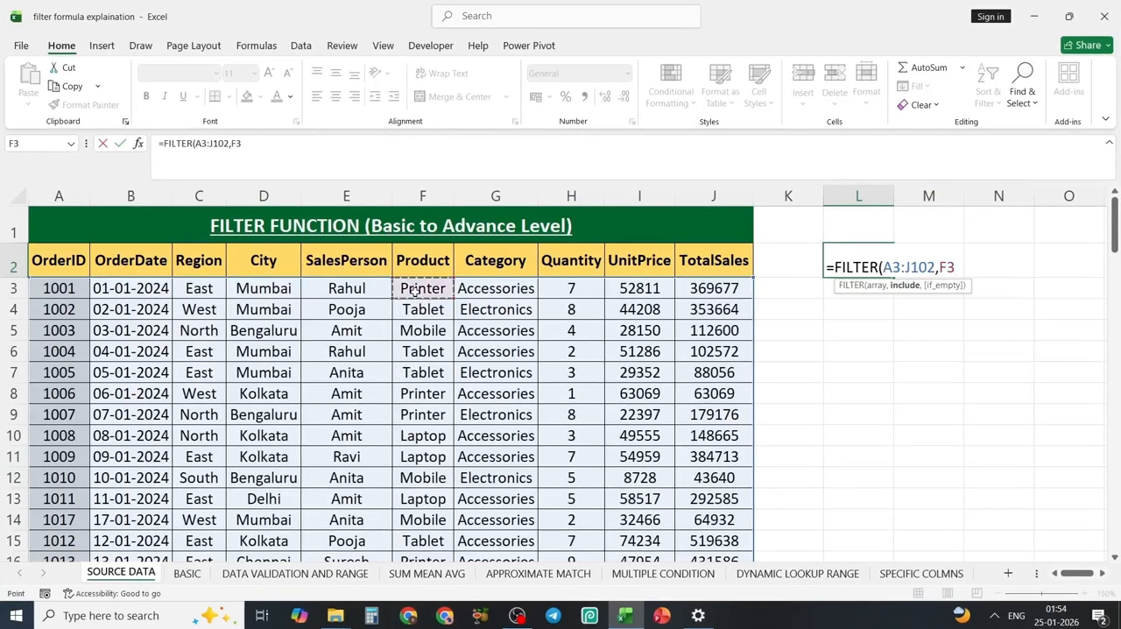
pyautogui.hotkey('ctrl', 'shift', 'Down')
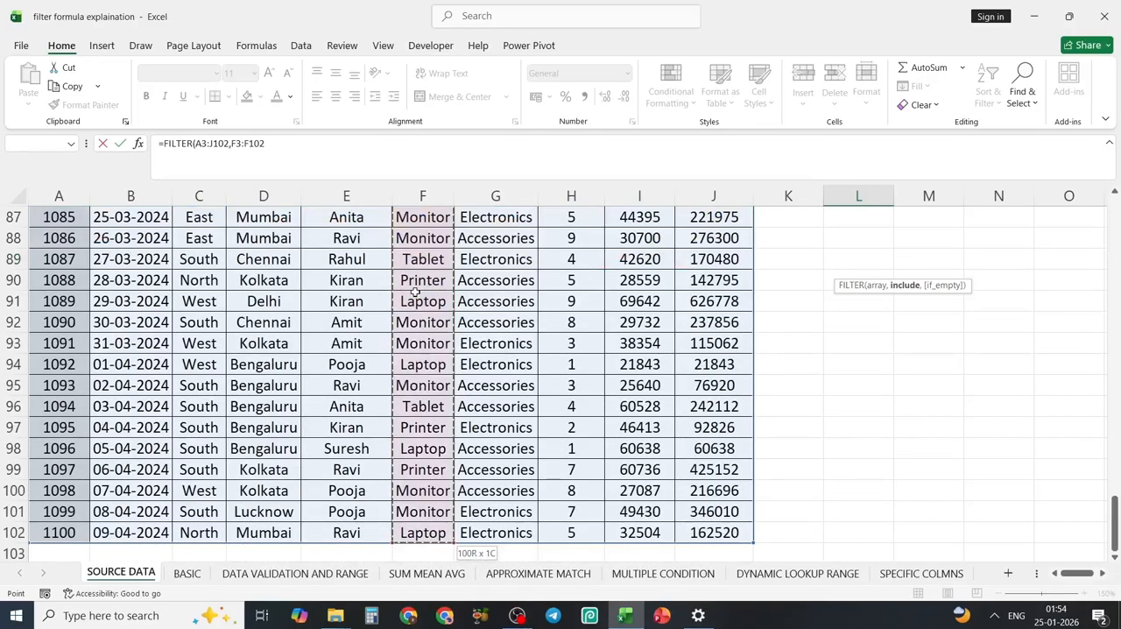
pyautogui.write('=')
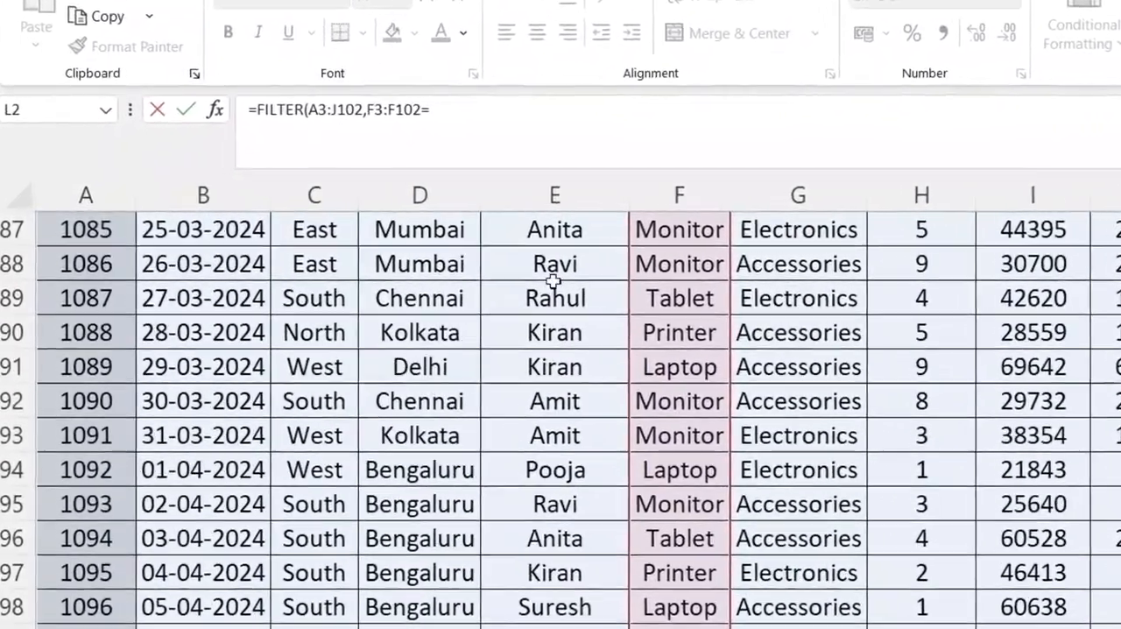
pyautogui.scroll(20, 1014, 506)
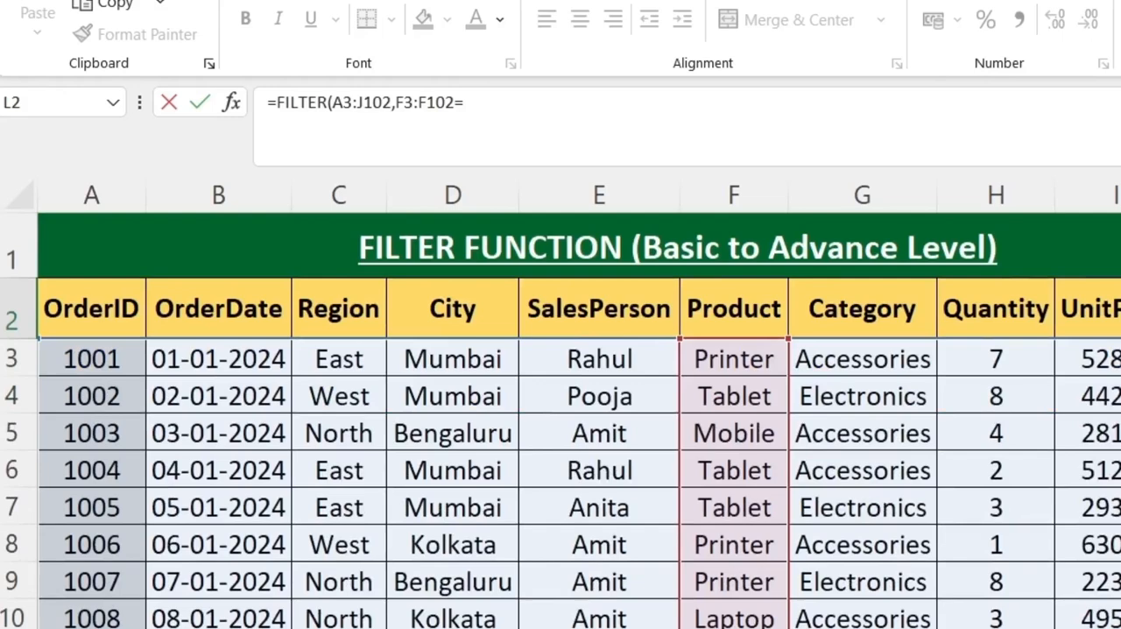
pyautogui.click(727, 365)
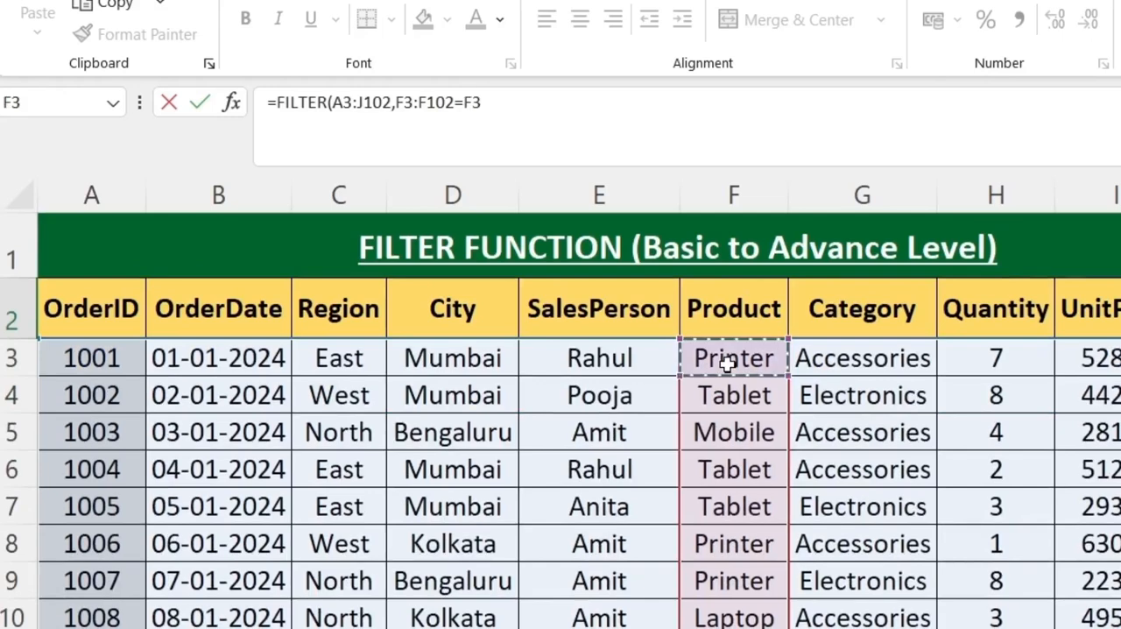
pyautogui.write(',')
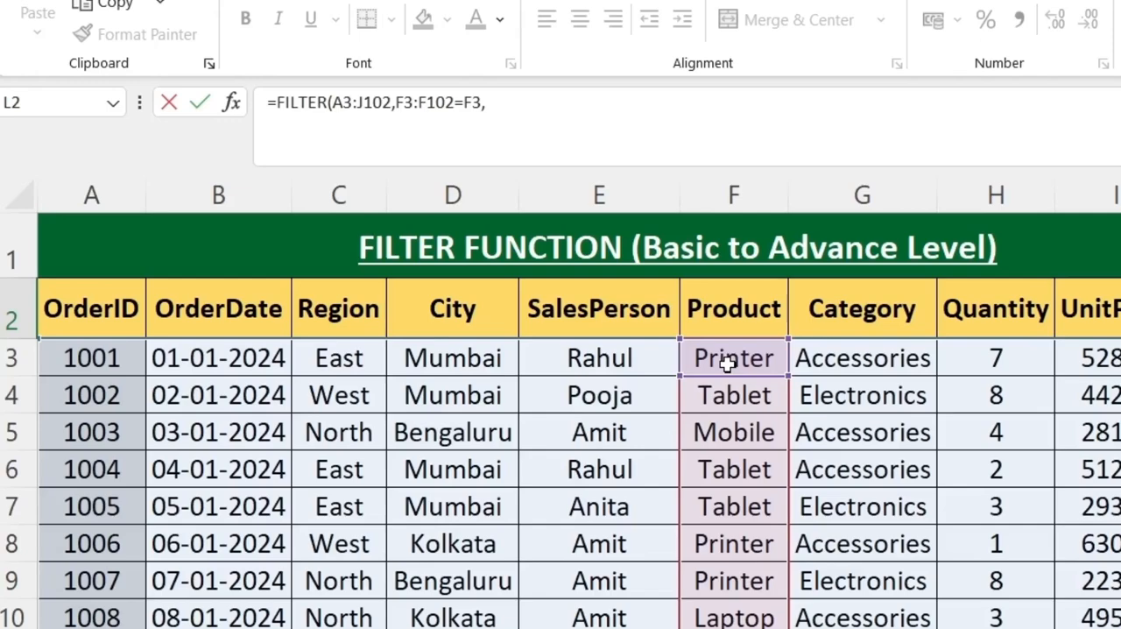
# Complete the FILTER formula in L2 with "NOT FOUND" as the if_empty value and enter it.
pyautogui.write('"')
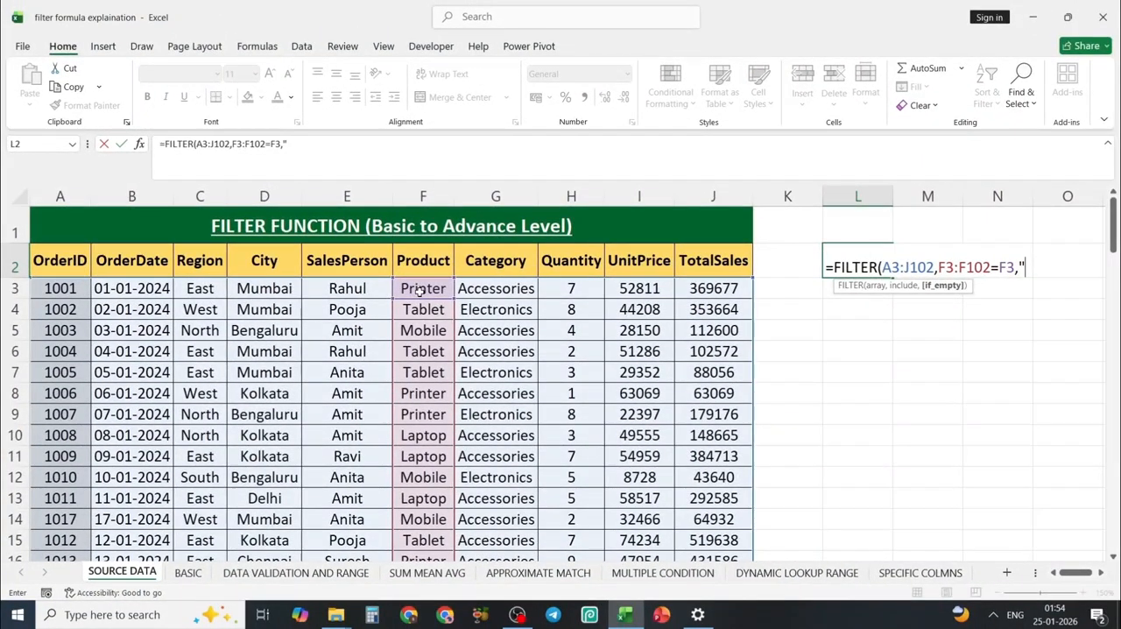
pyautogui.write('NOT')
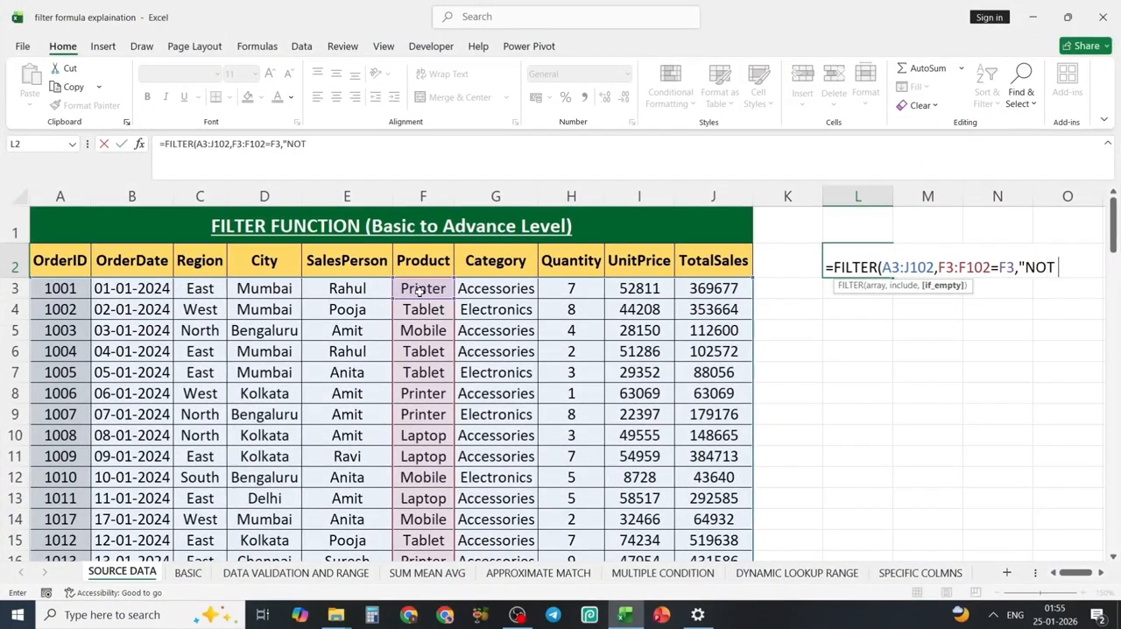
pyautogui.write(' FOUND"')
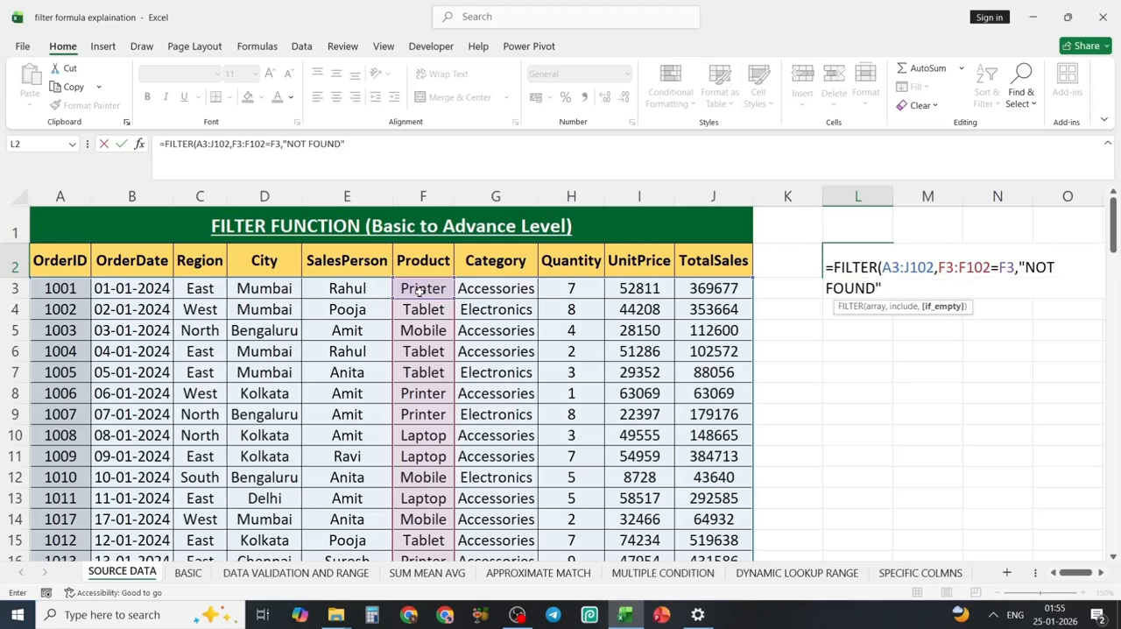
pyautogui.write(')')
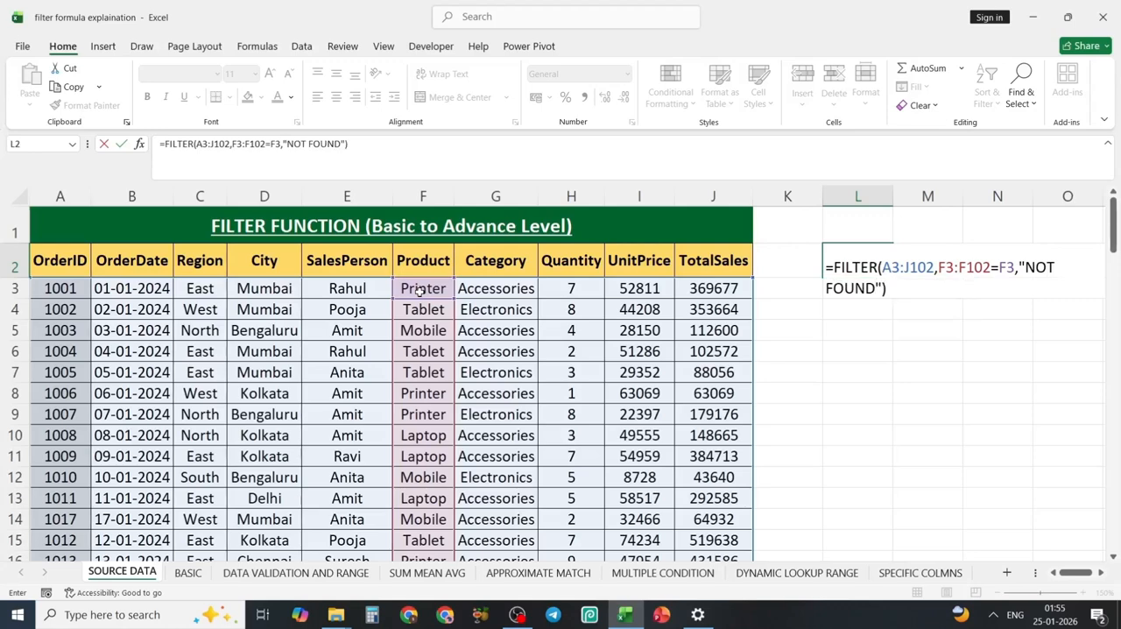
pyautogui.press('Return')
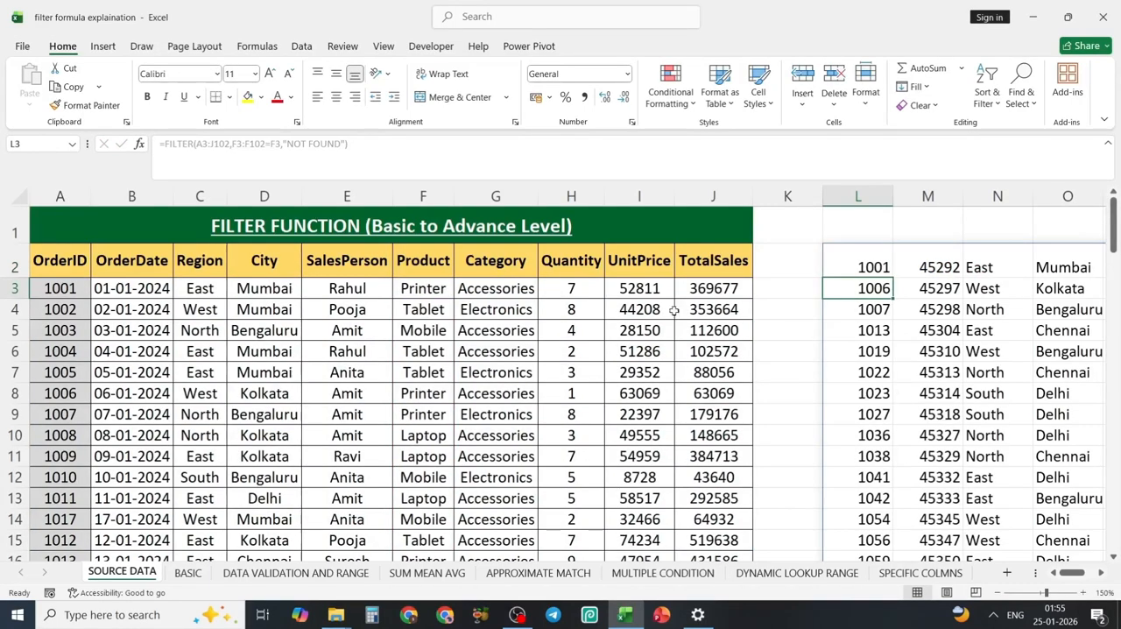
pyautogui.hscroll(3, 1044, 363)
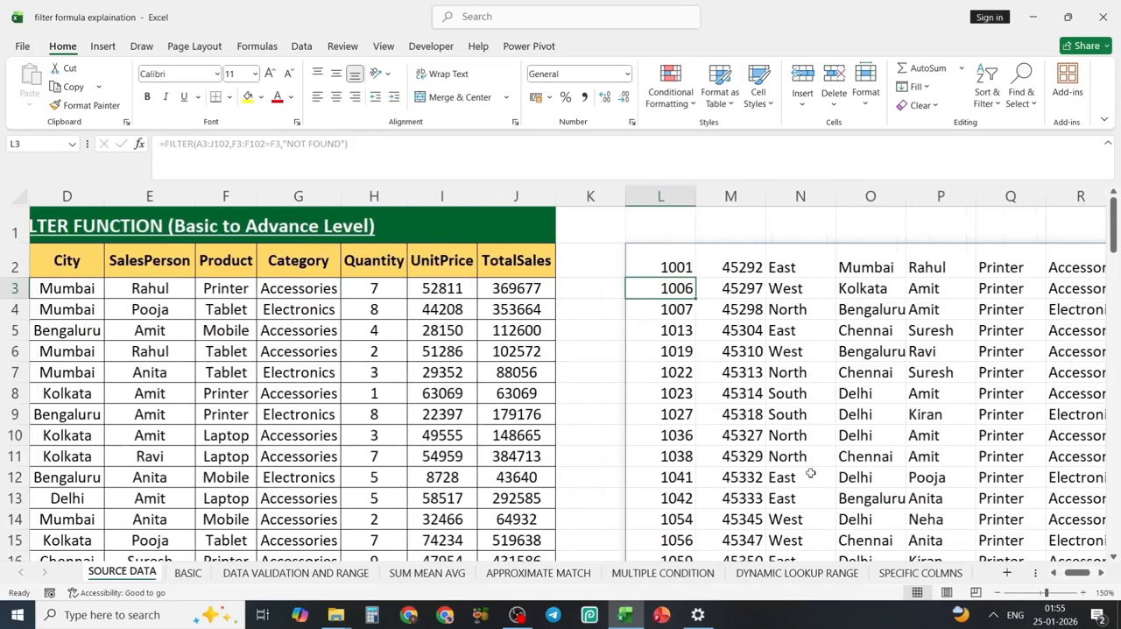
pyautogui.hscroll(-3, 687, 355)
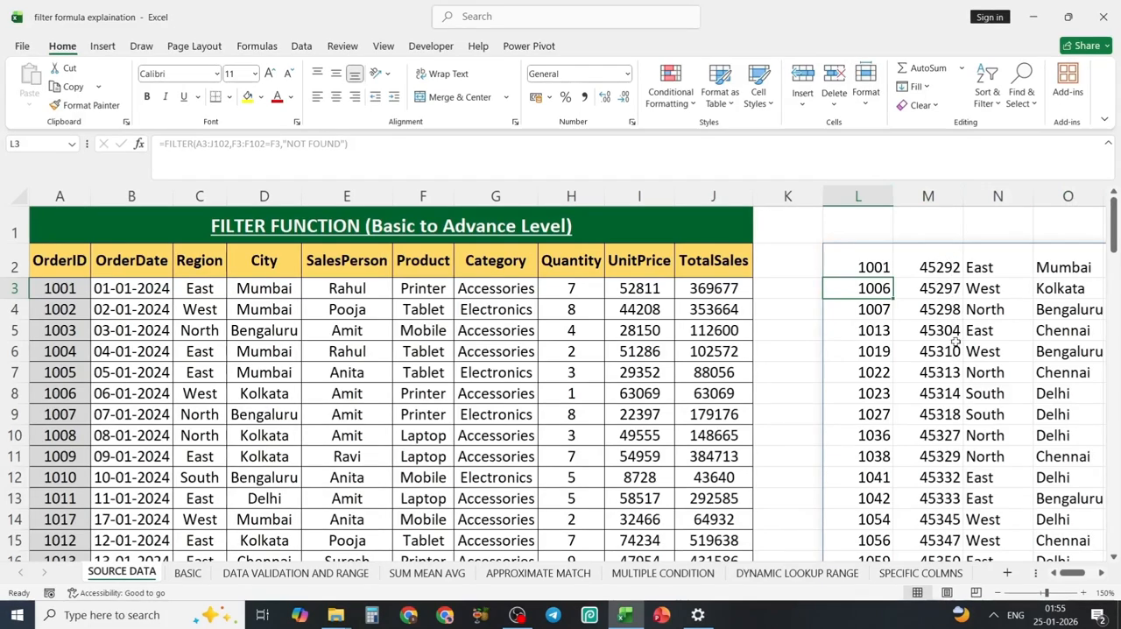
# Format column M, which holds the spilled order dates, as Short Date.
pyautogui.click(937, 267)
pyautogui.click(929, 195)
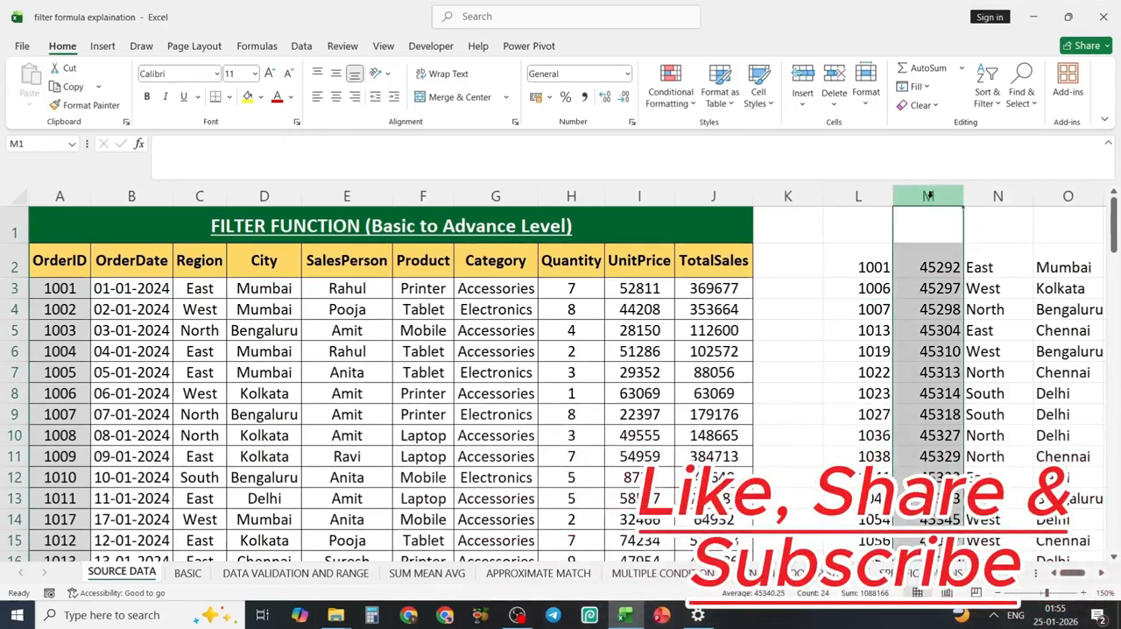
pyautogui.click(628, 75)
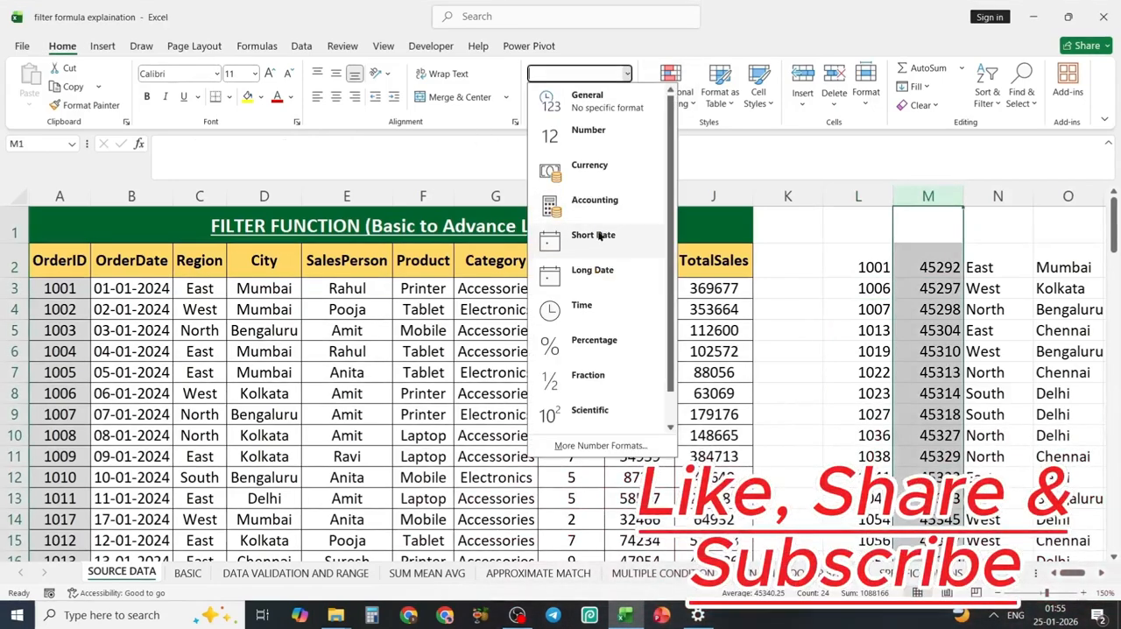
pyautogui.click(598, 233)
pyautogui.click(946, 392)
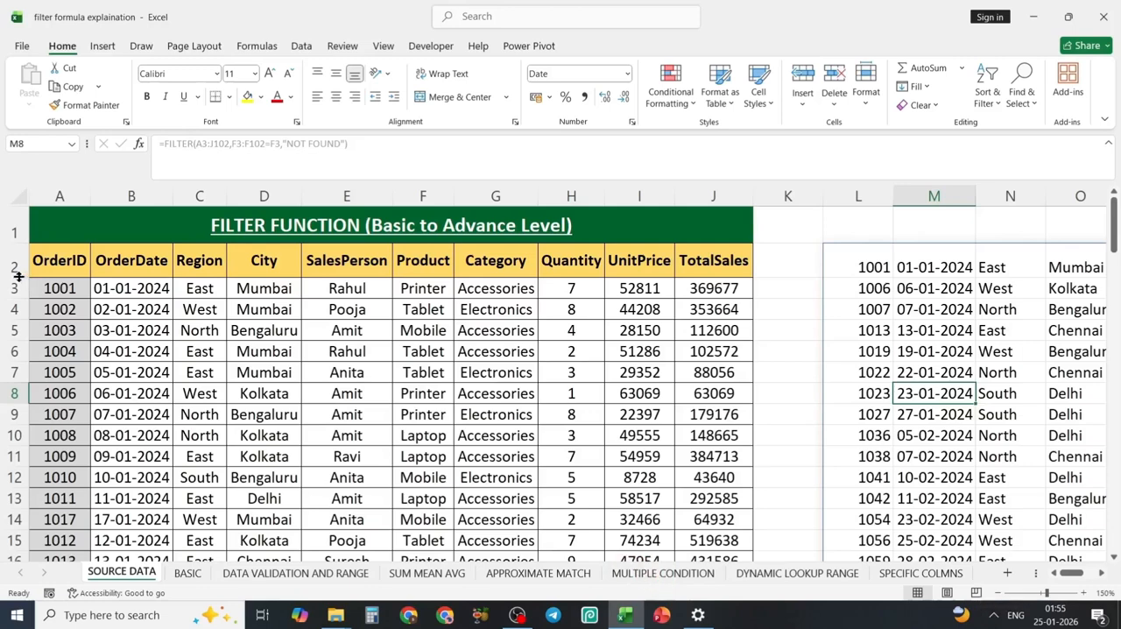
# Examine the spilled FILTER results and compare the formula in L2 with the formula shown for the other spilled cells.
pyautogui.click(955, 371)
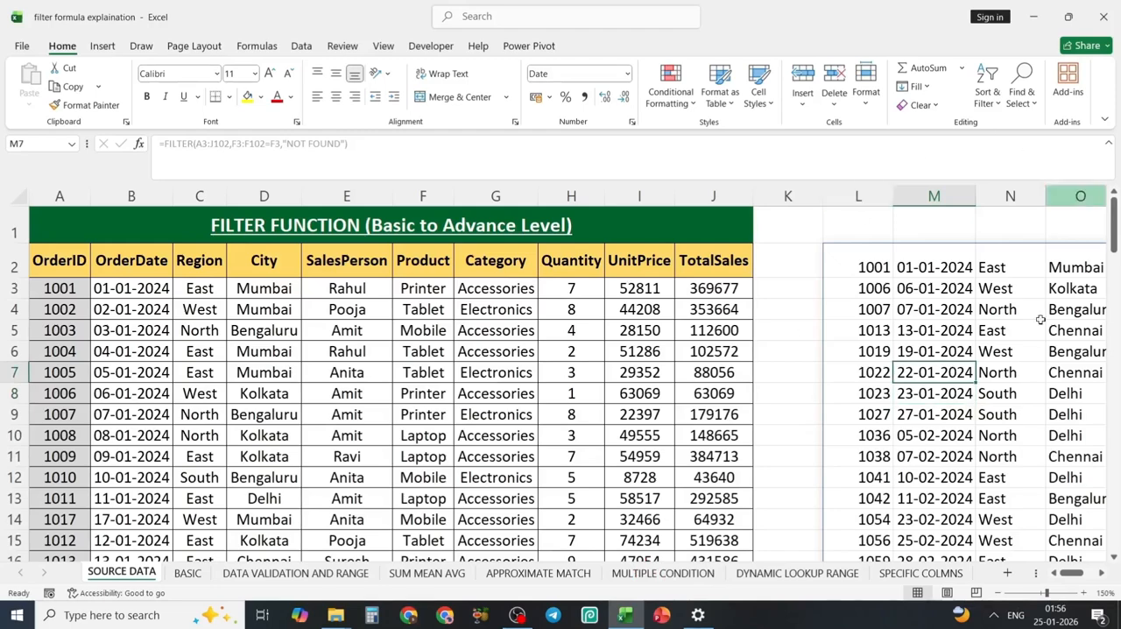
pyautogui.hscroll(4, 1019, 333)
pyautogui.hscroll(-4, 1020, 335)
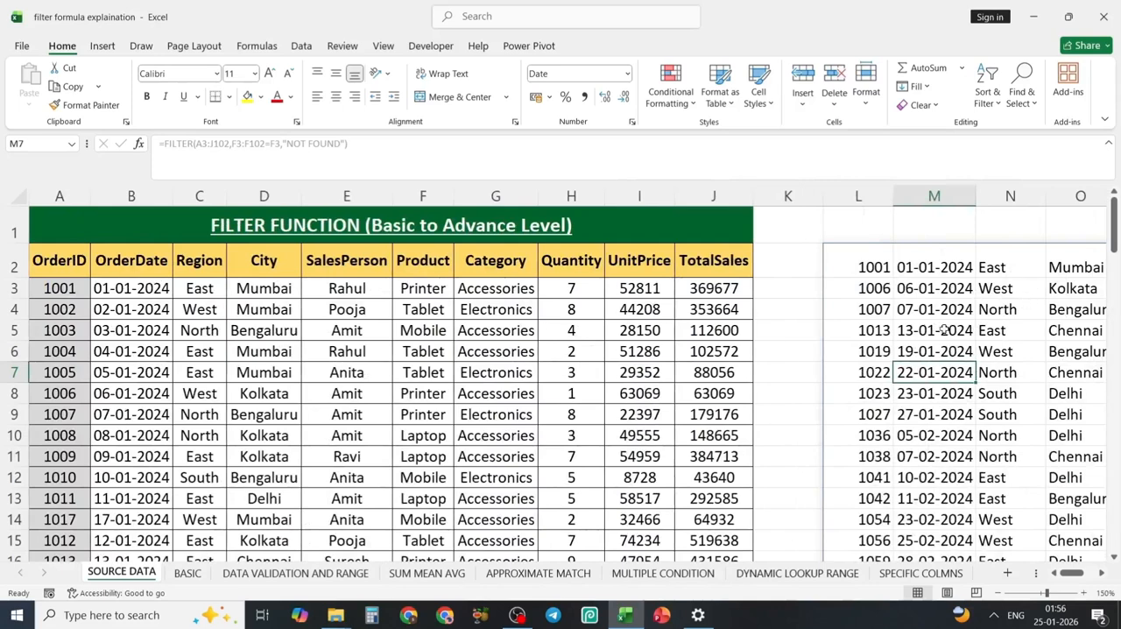
pyautogui.click(848, 272)
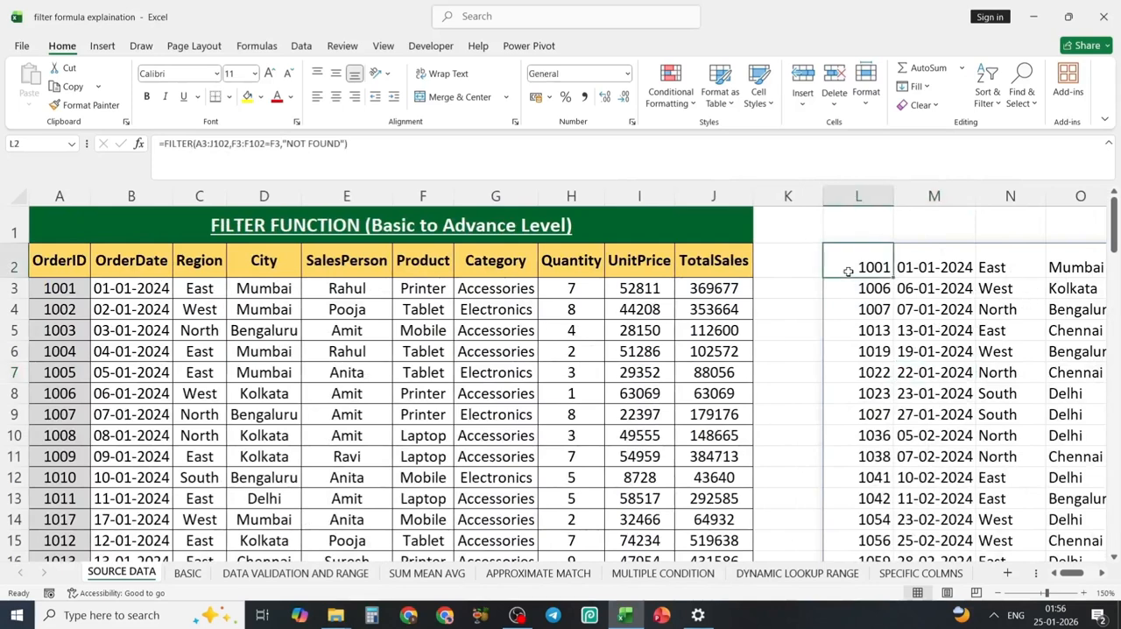
pyautogui.click(879, 353)
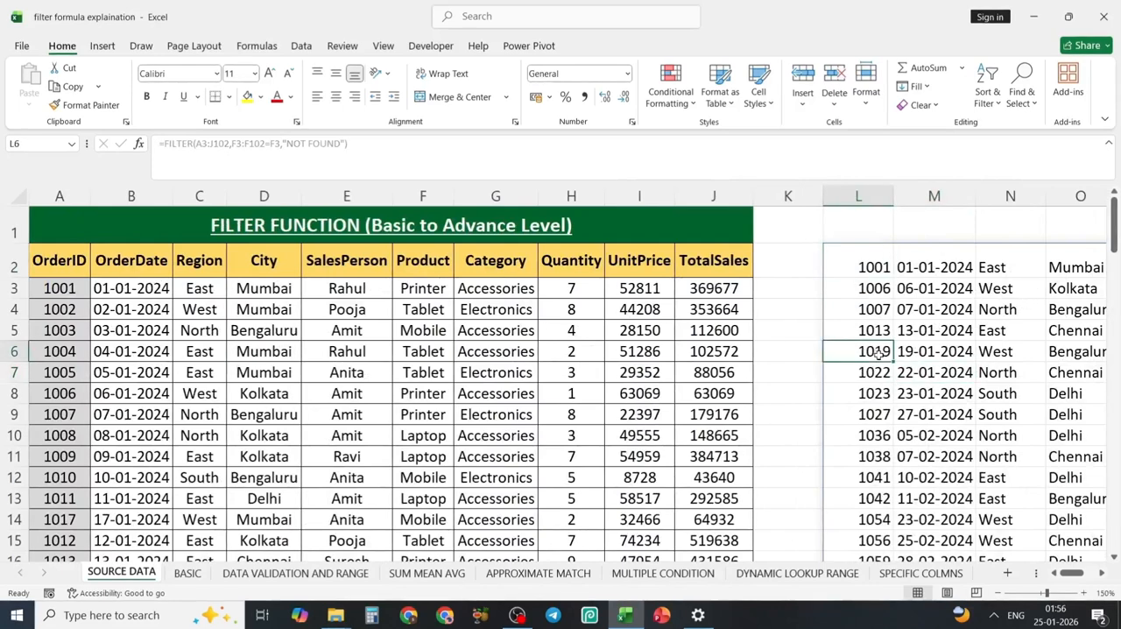
pyautogui.click(986, 309)
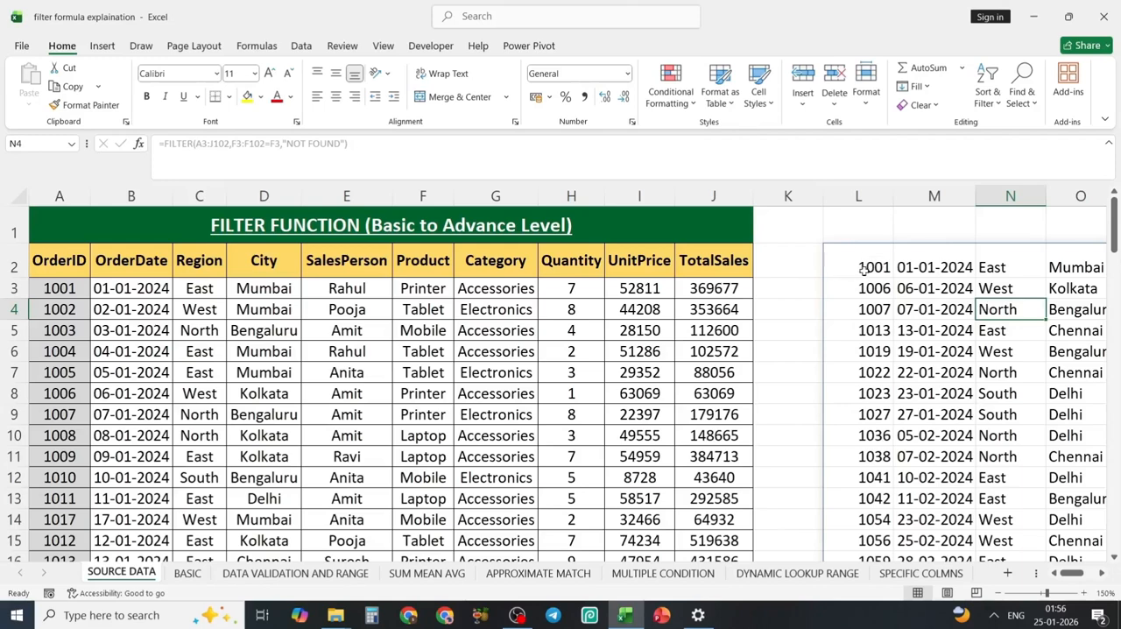
pyautogui.click(864, 270)
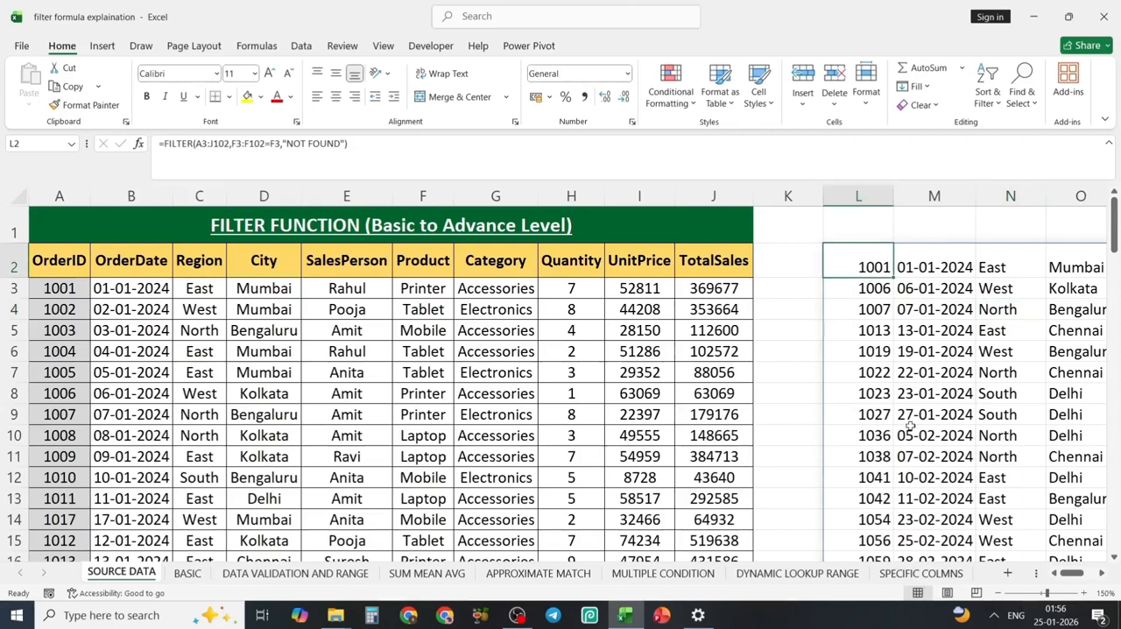
pyautogui.click(973, 394)
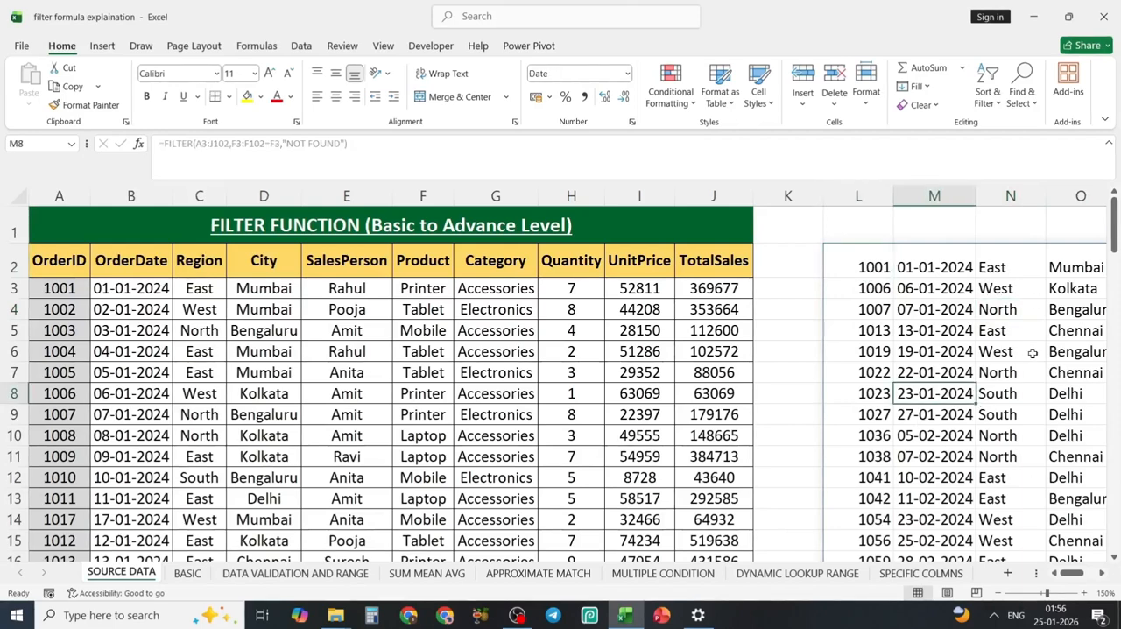
pyautogui.click(1034, 354)
pyautogui.click(876, 265)
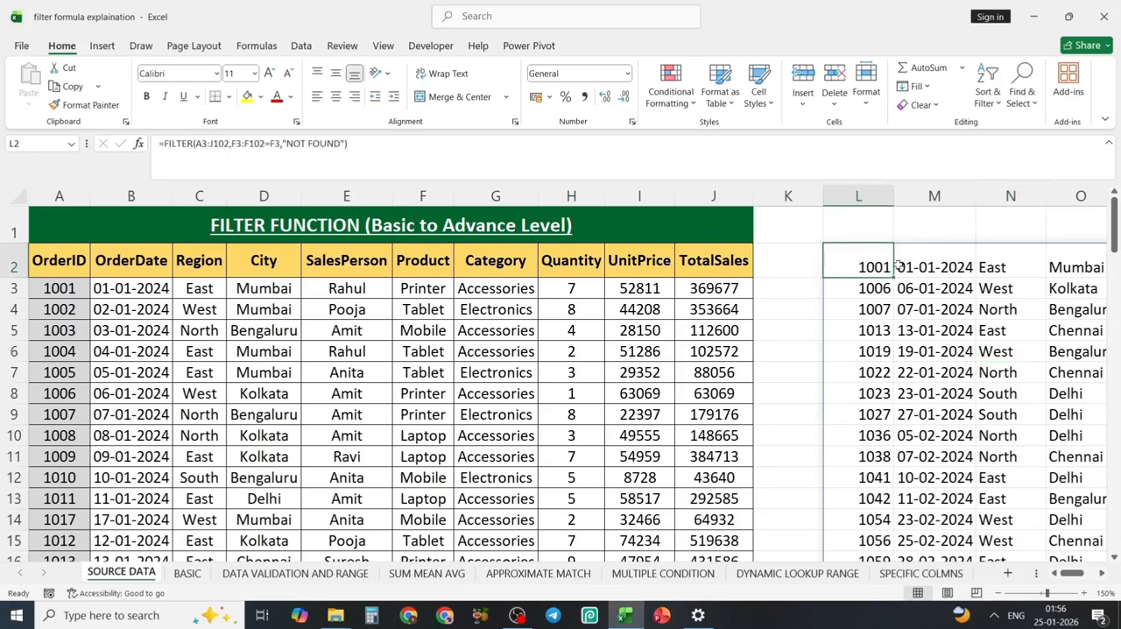
# Try to delete the spilled order date in cell M2.
pyautogui.click(953, 265)
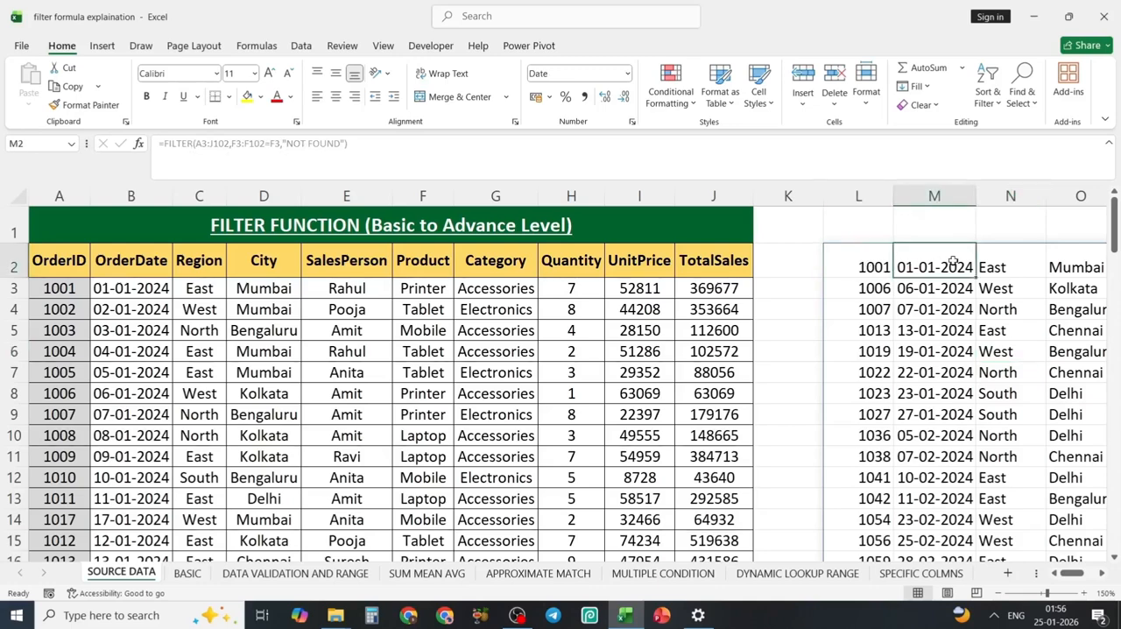
pyautogui.press('Delete')
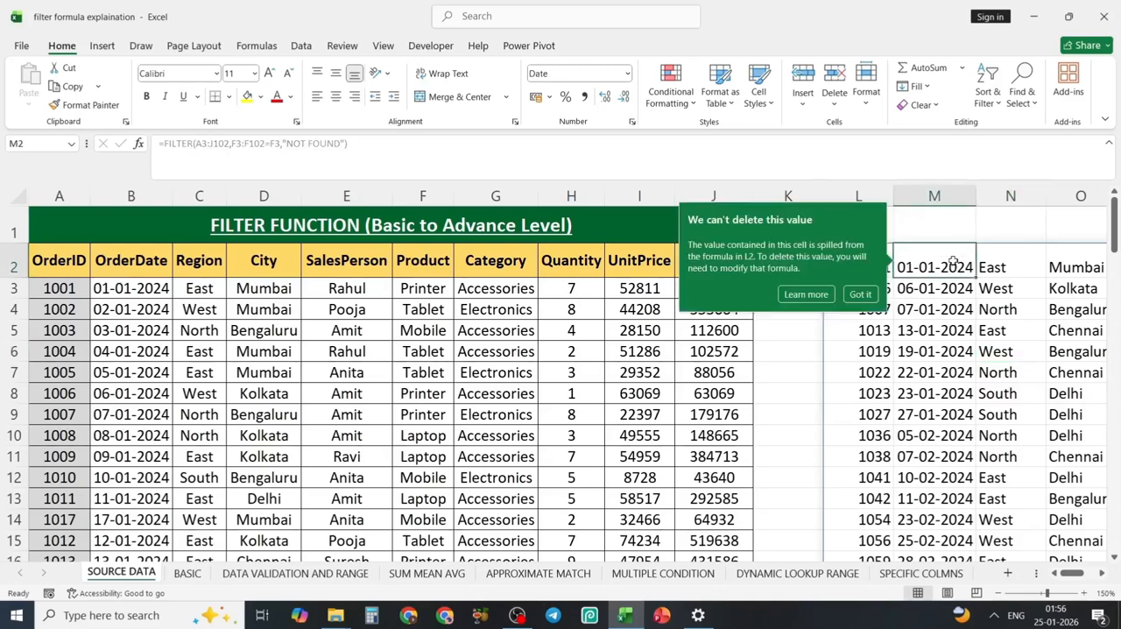
pyautogui.click(861, 295)
pyautogui.click(943, 313)
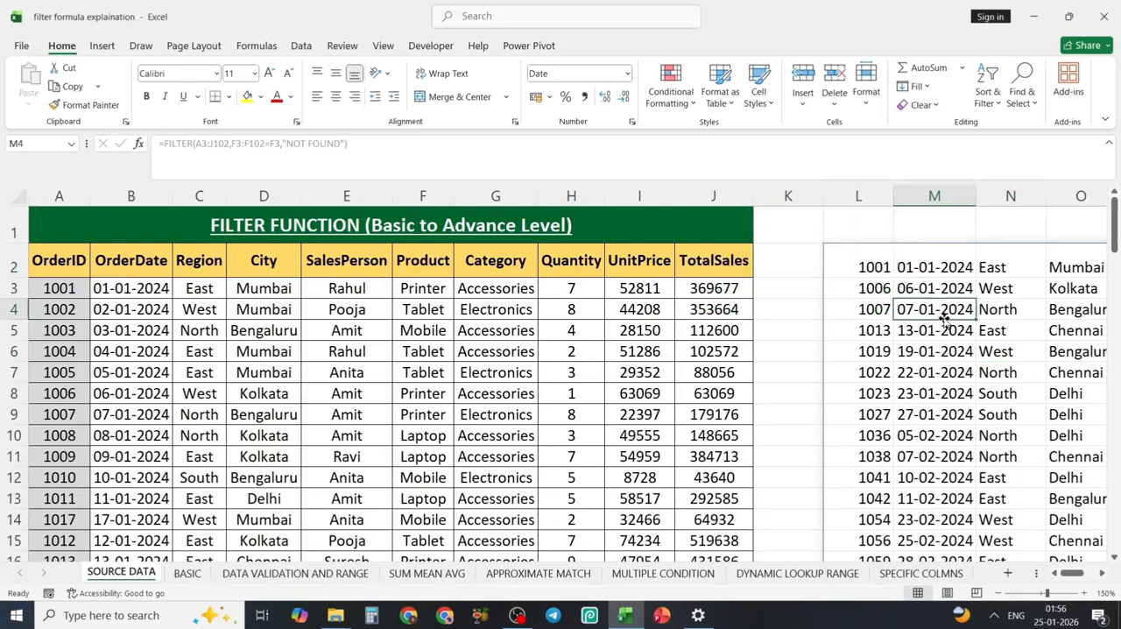
pyautogui.click(1024, 344)
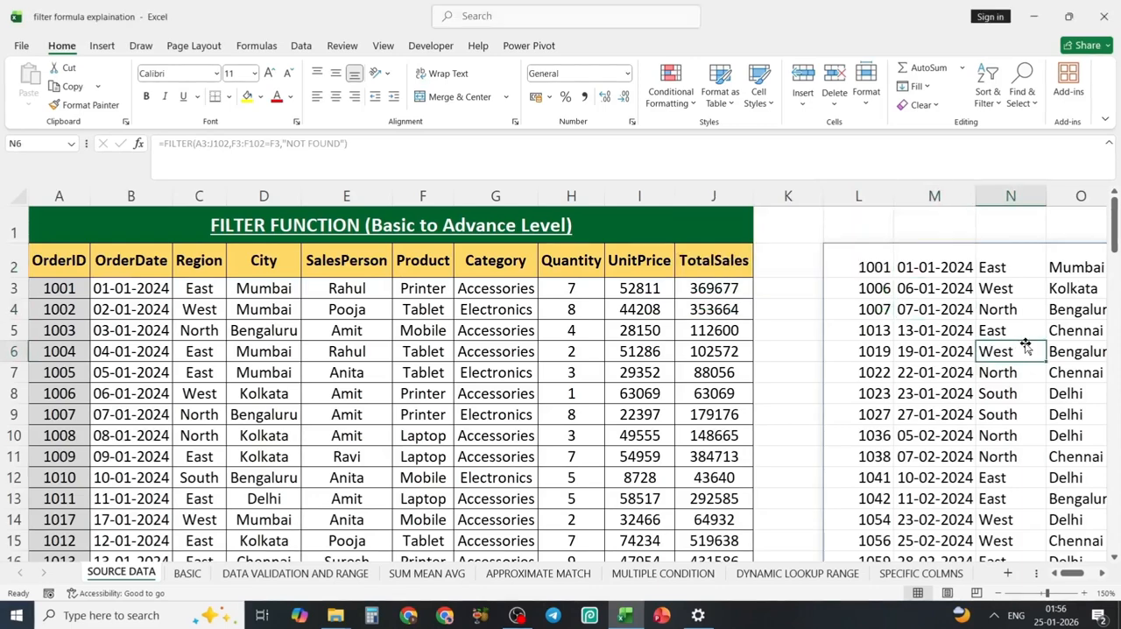
# Delete the FILTER formula from L2 on the SOURCE DATA sheet and open the BASIC sheet.
pyautogui.click(881, 272)
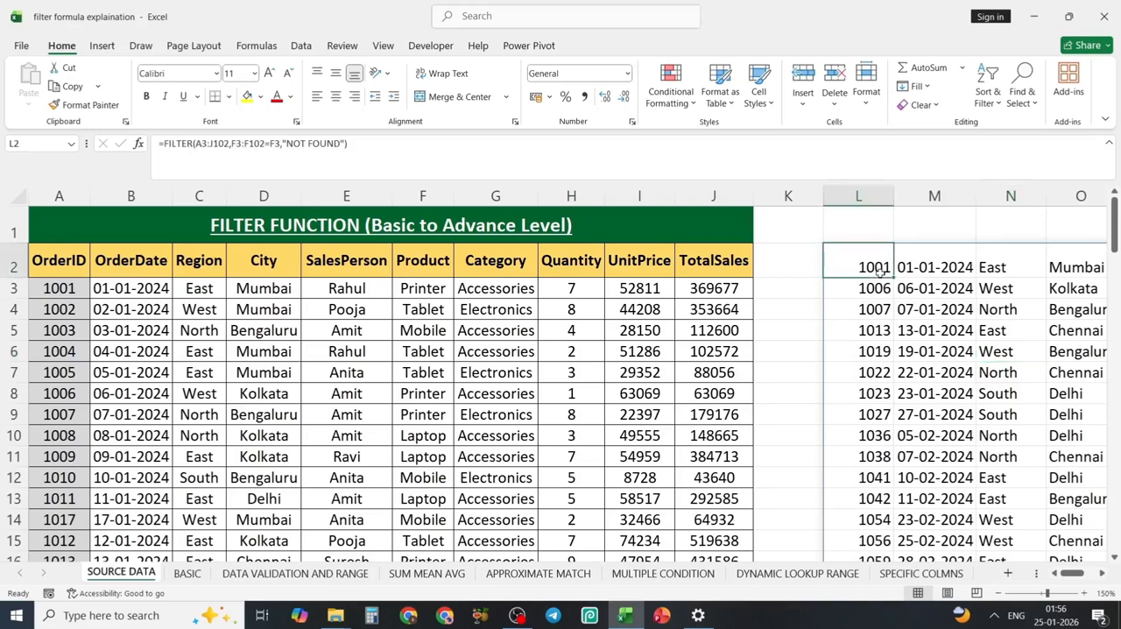
pyautogui.press('Delete')
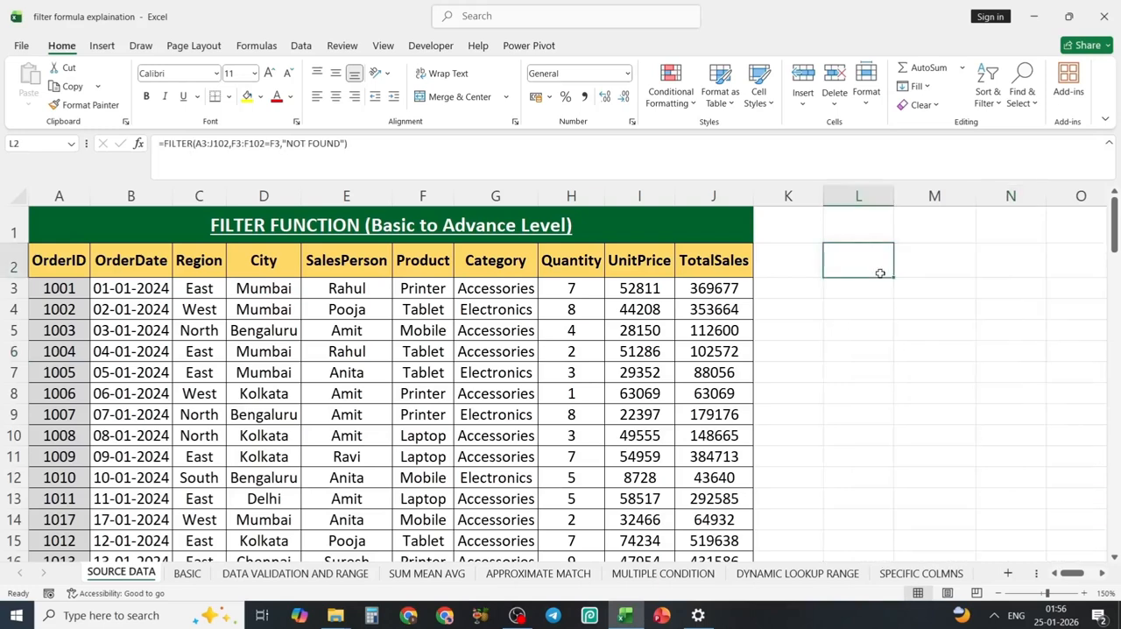
pyautogui.click(916, 366)
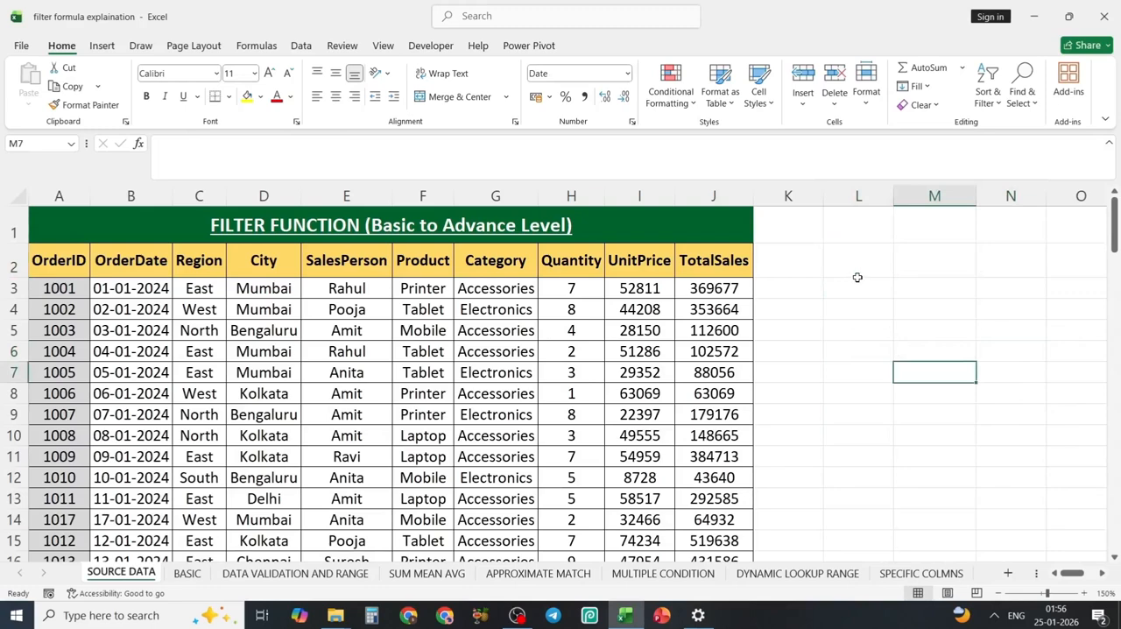
pyautogui.click(858, 278)
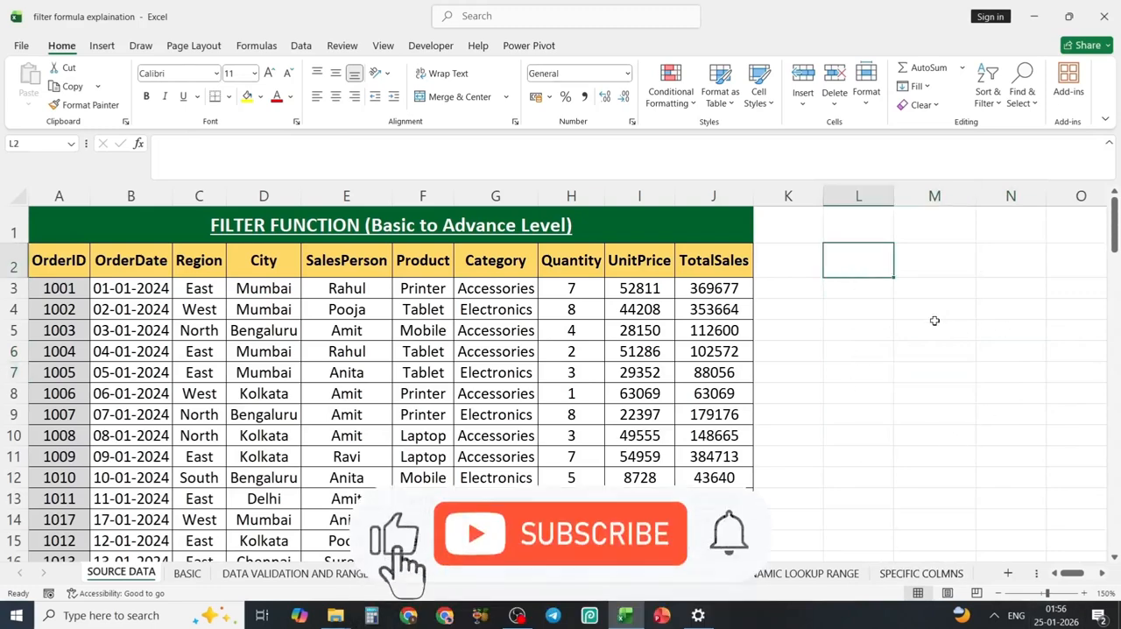
pyautogui.click(187, 573)
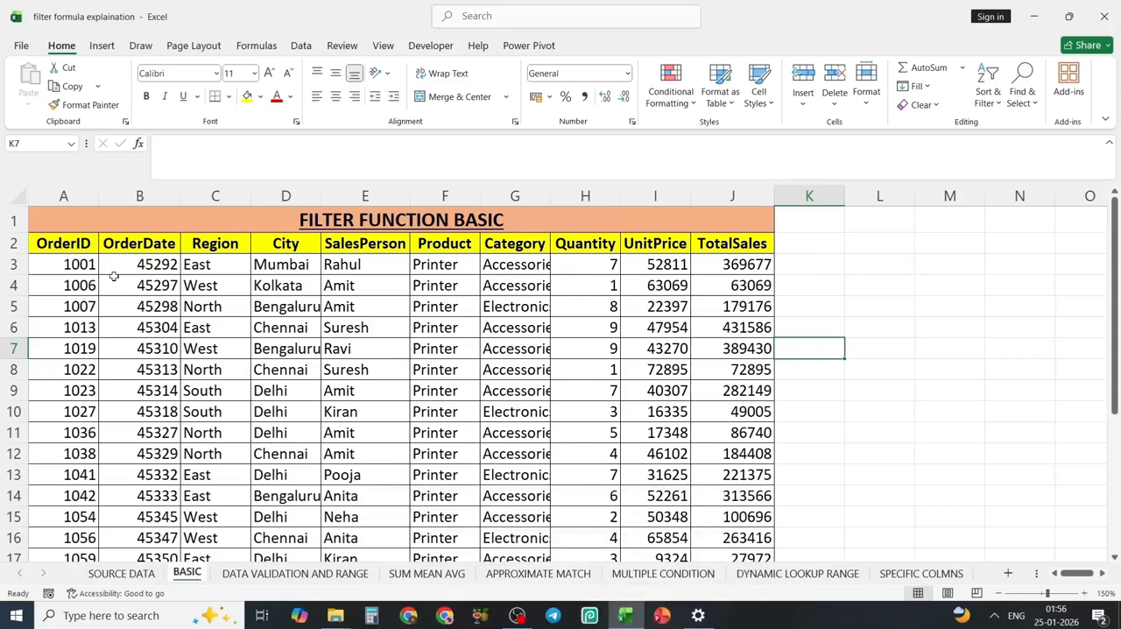
# In the FILTER formula in A3 of the BASIC sheet, set the product criterion to "Mobile".
pyautogui.click(70, 265)
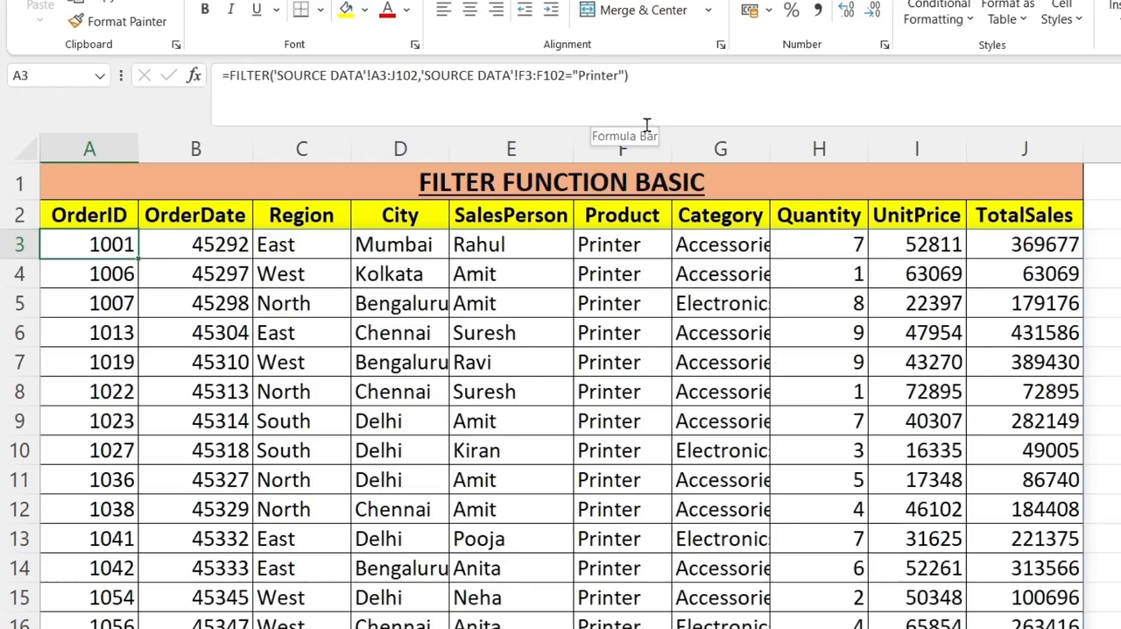
pyautogui.click(616, 77)
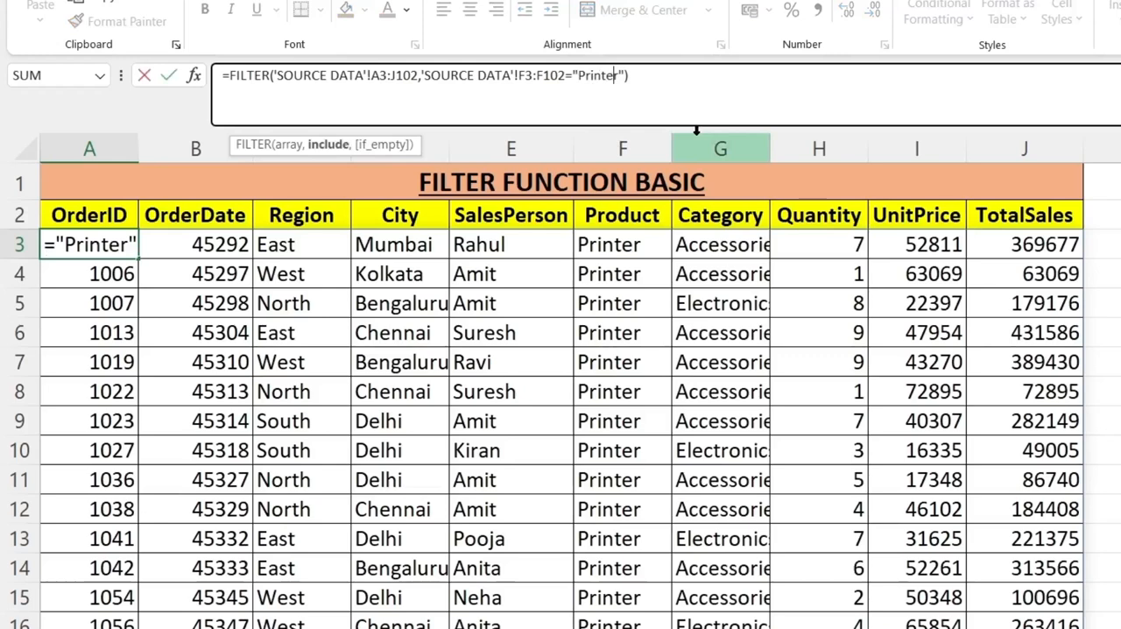
pyautogui.press('Delete')
pyautogui.press('BackSpace')
pyautogui.press('BackSpace')
pyautogui.press('BackSpace')
pyautogui.press('BackSpace')
pyautogui.press('BackSpace')
pyautogui.press('BackSpace')
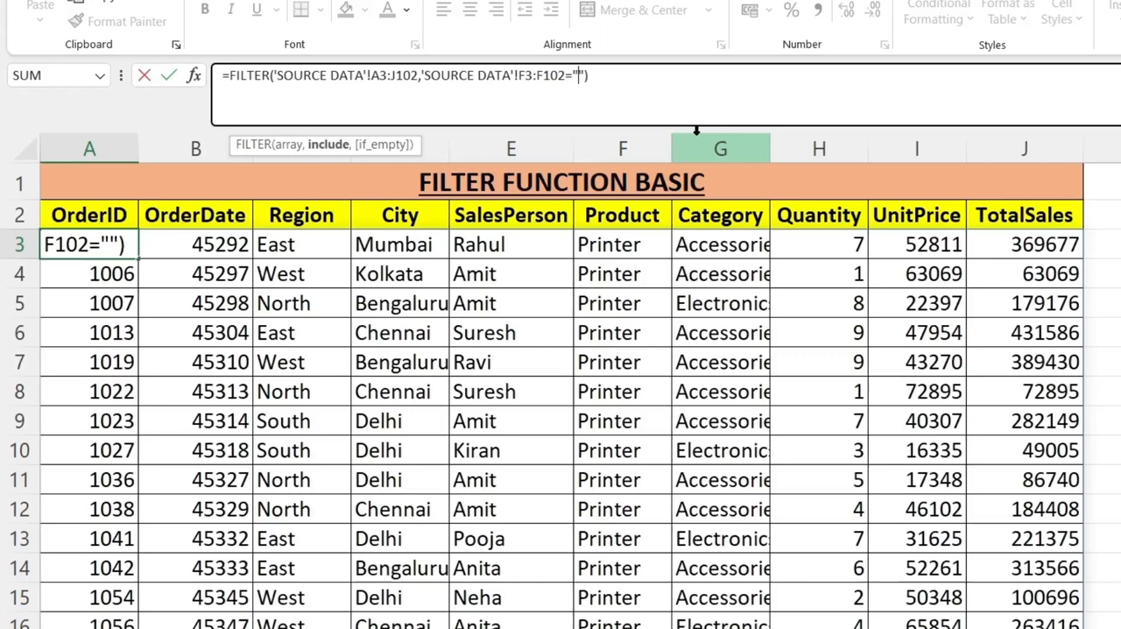
pyautogui.write('m')
pyautogui.press('BackSpace')
pyautogui.write('Mobile')
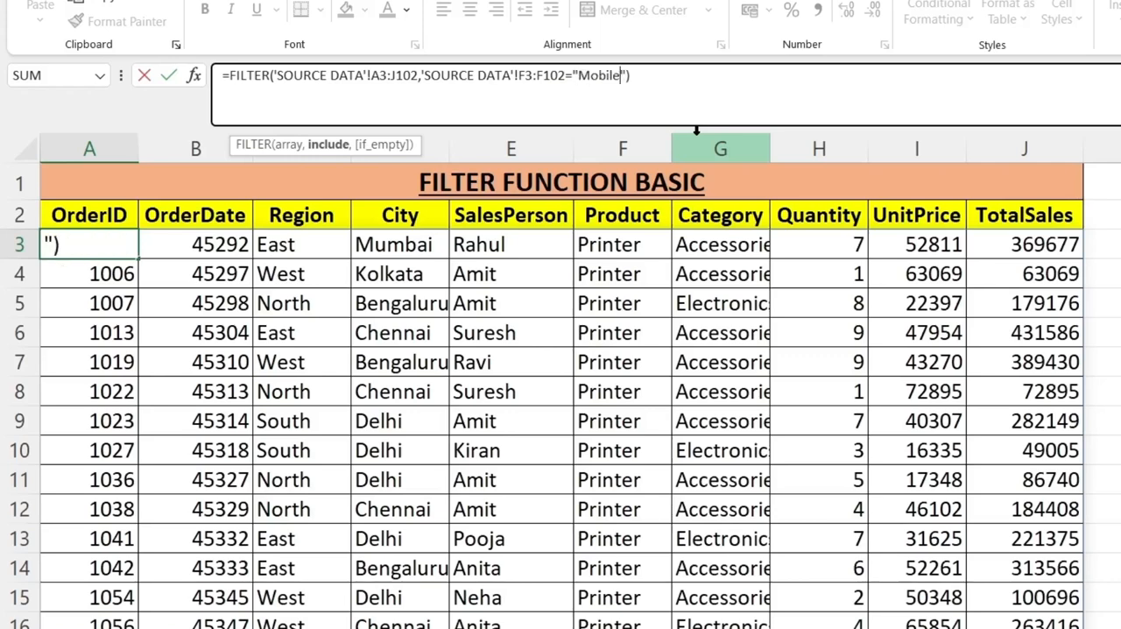
pyautogui.press('Return')
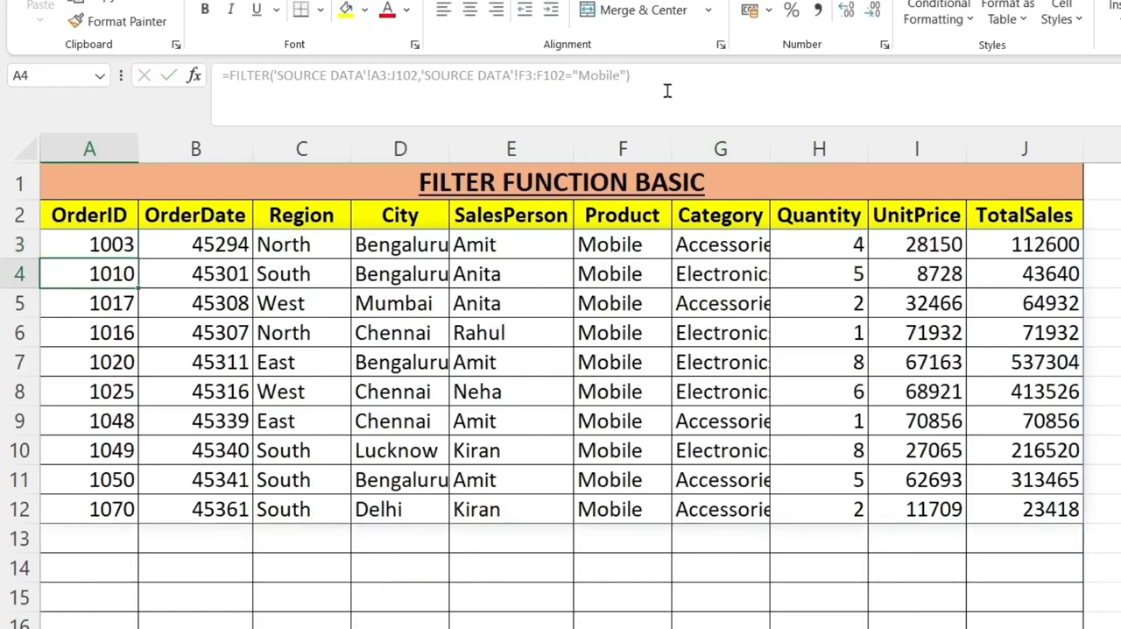
pyautogui.click(764, 307)
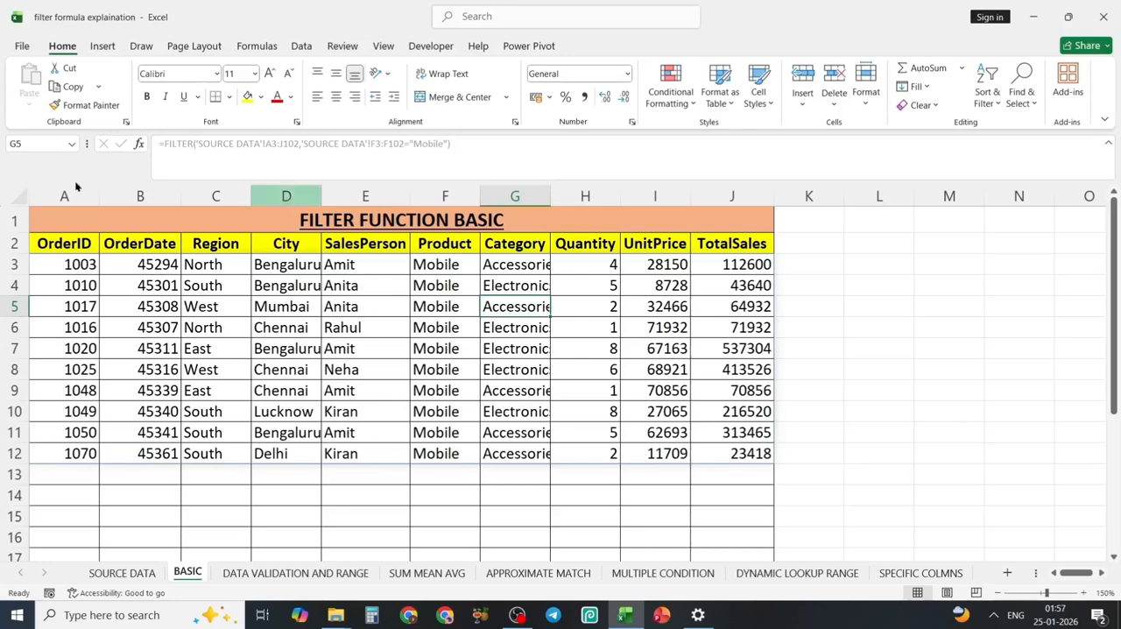
# Replace the formula in A3 of the BASIC sheet with a new FILTER formula using 'SOURCE DATA'!A3:J102 as the array.
pyautogui.click(67, 264)
pyautogui.press('Delete')
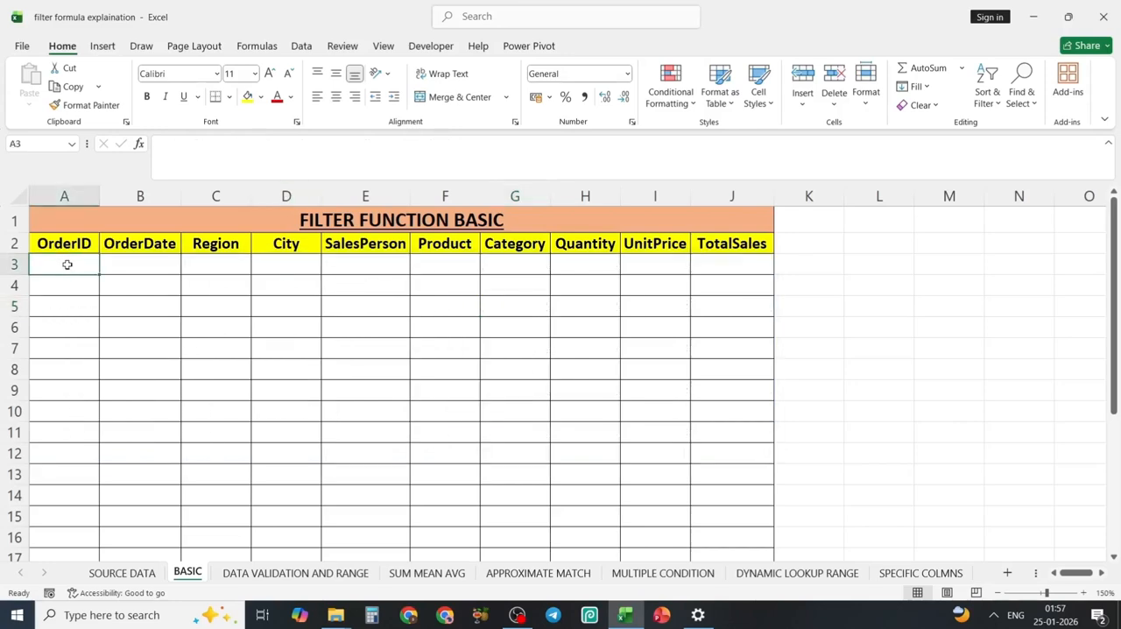
pyautogui.write('=')
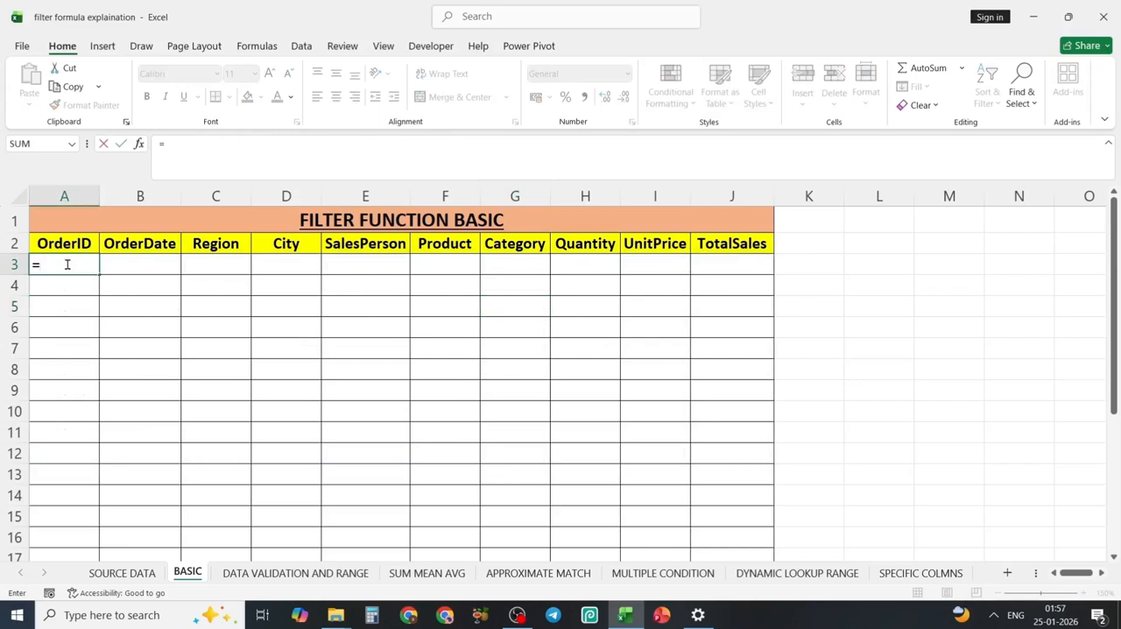
pyautogui.write('fil')
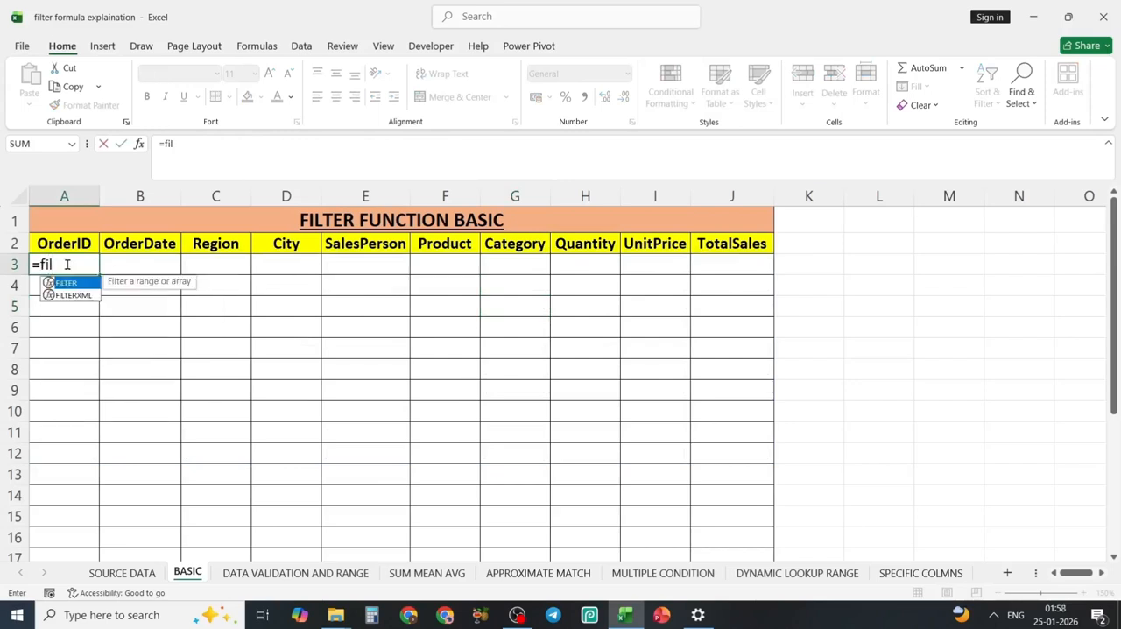
pyautogui.press('Tab')
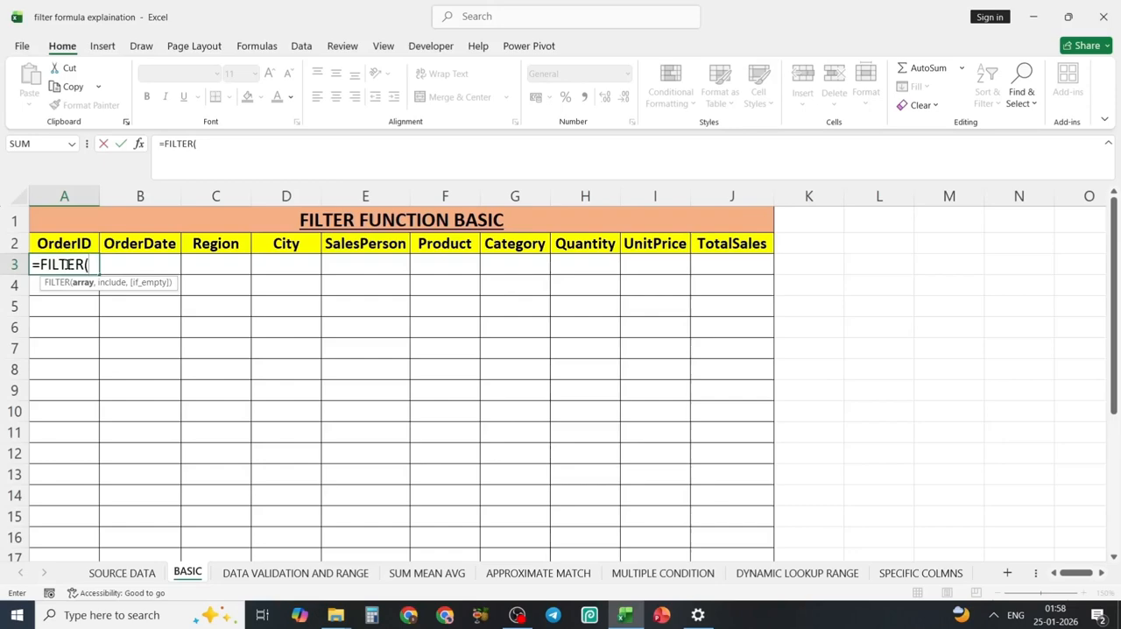
pyautogui.click(124, 574)
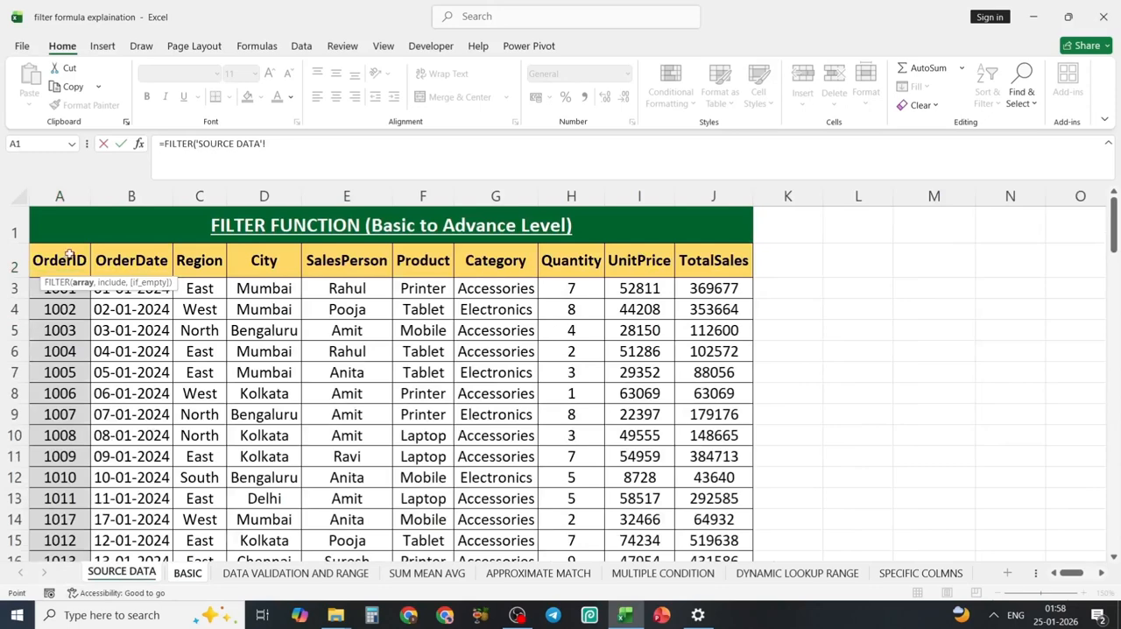
pyautogui.click(40, 295)
pyautogui.hotkey('ctrl', 'shift', 'End')
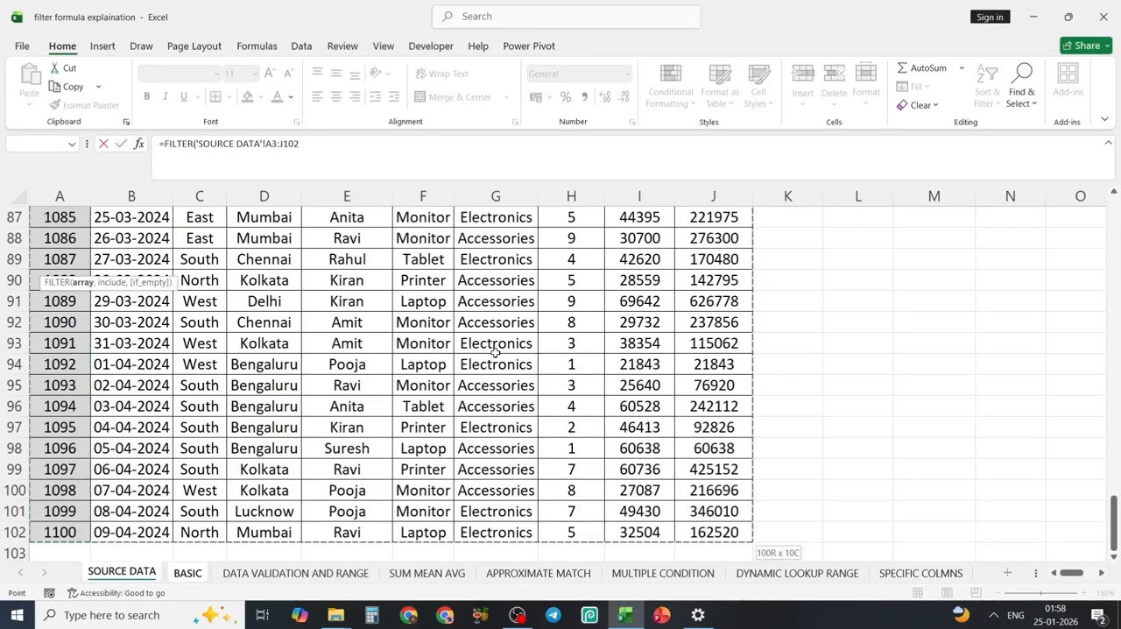
pyautogui.write(',')
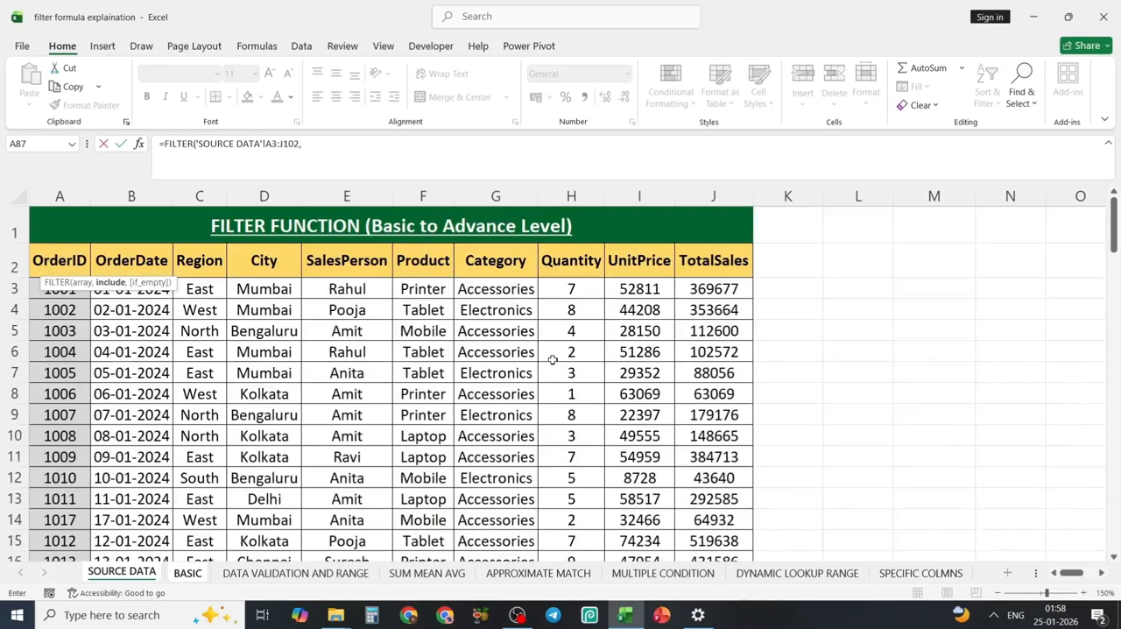
# Complete the FILTER formula with the include condition 'SOURCE DATA'!F3:F102="Laptop".
pyautogui.click(419, 290)
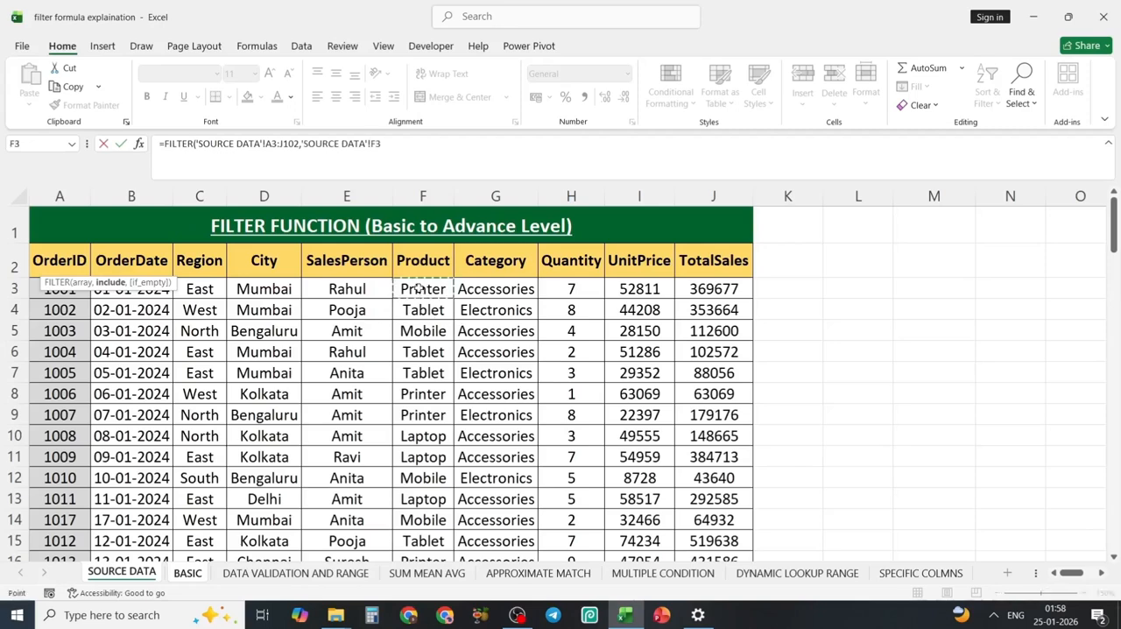
pyautogui.hotkey('ctrl', 'shift', 'Down')
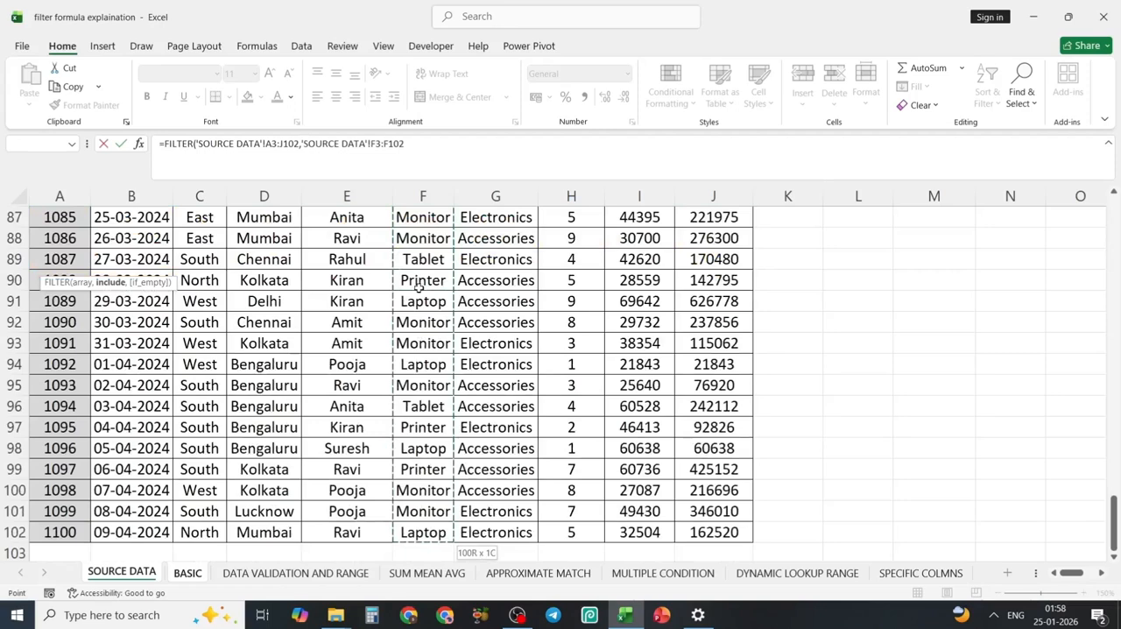
pyautogui.write('=')
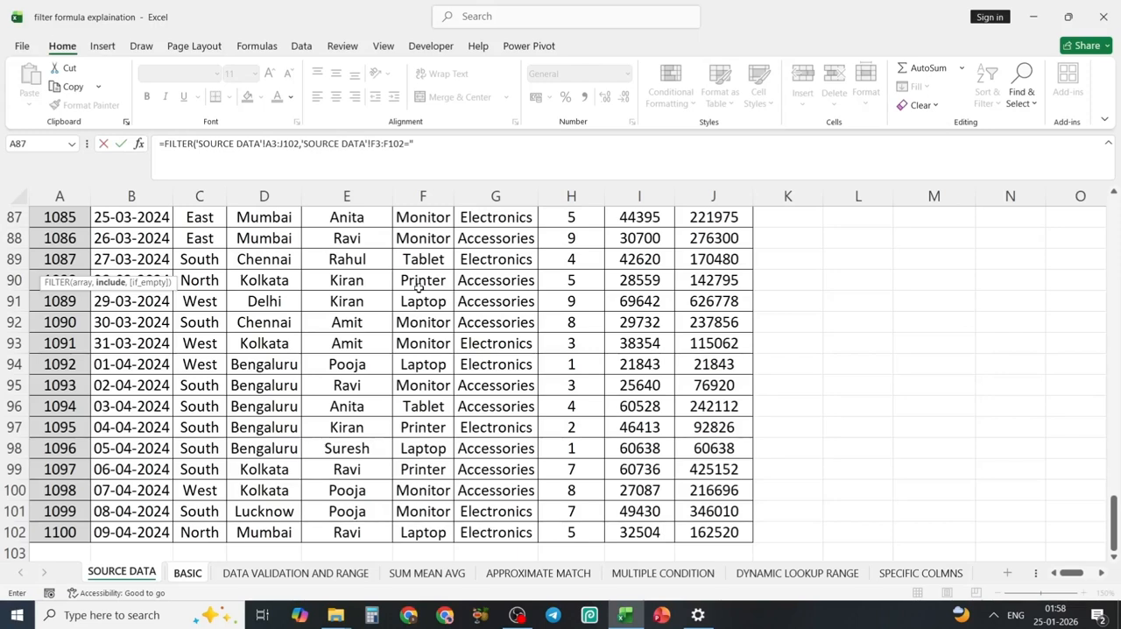
pyautogui.write('"Laptop")')
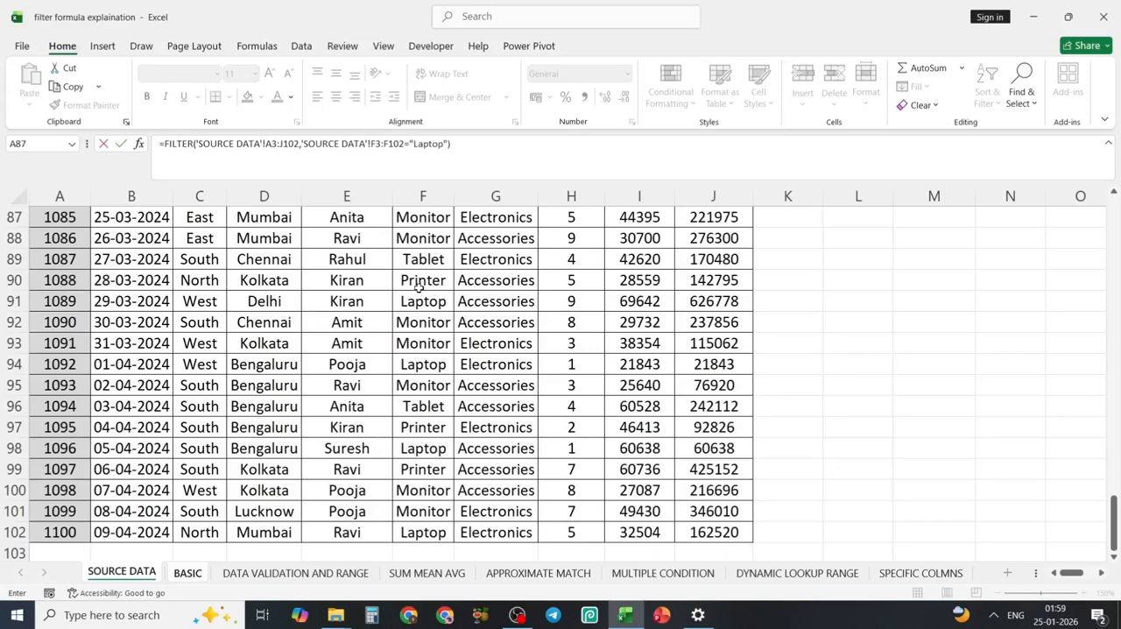
pyautogui.press('Return')
pyautogui.click(433, 410)
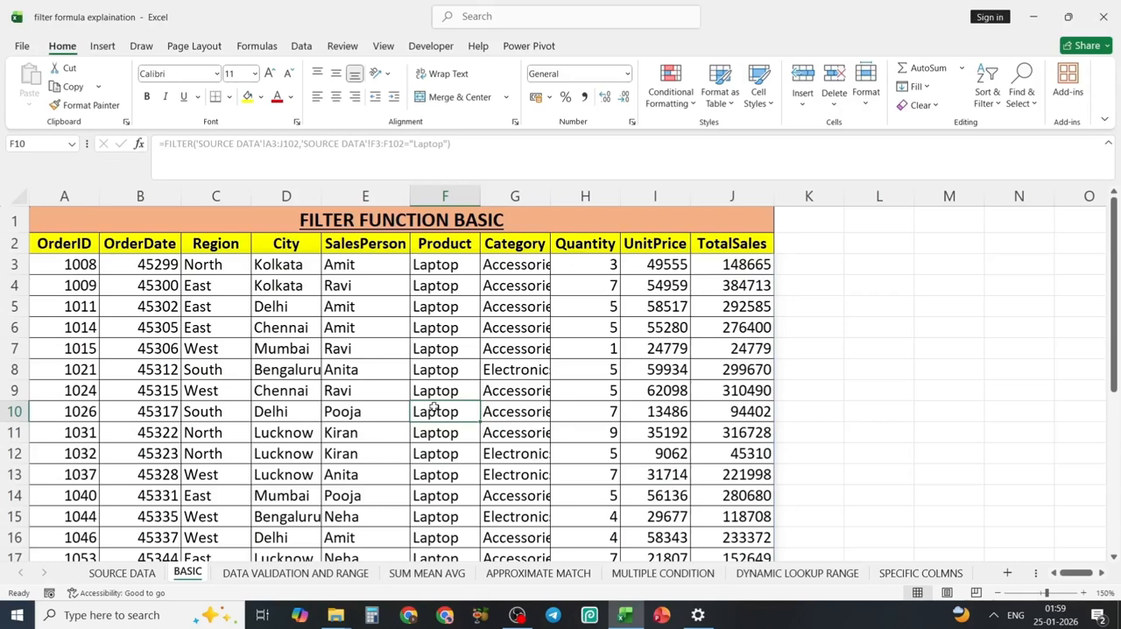
# Enter the comparison formula =F3:F102=F3 in cell L3 of the SOURCE DATA sheet.
pyautogui.click(147, 574)
pyautogui.scroll(20, 847, 298)
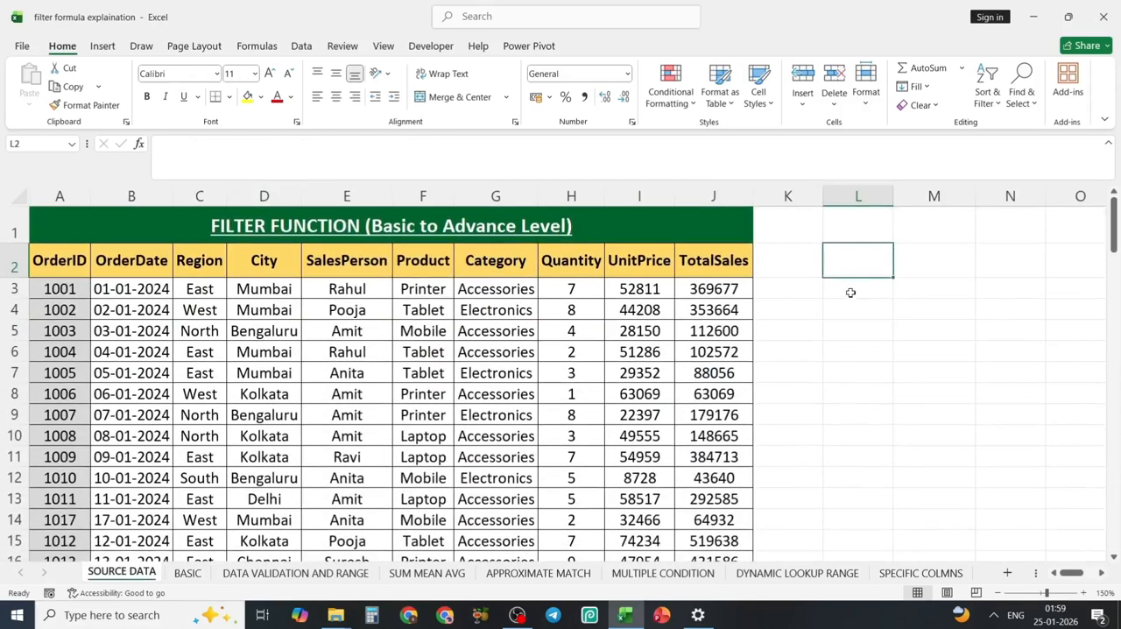
pyautogui.click(848, 291)
pyautogui.write('=')
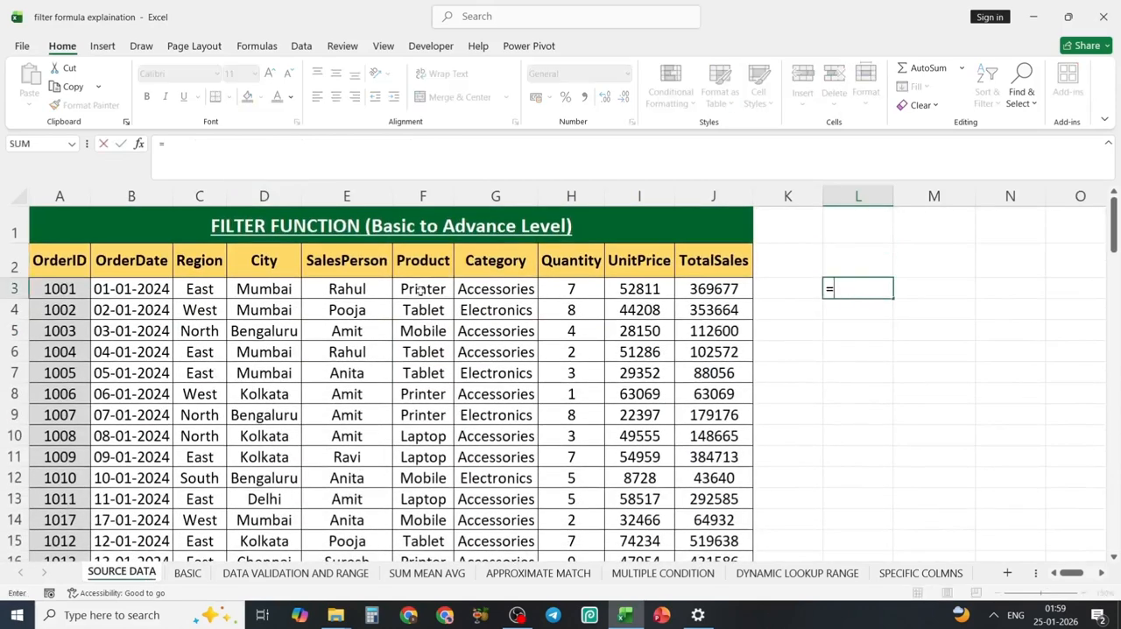
pyautogui.click(420, 289)
pyautogui.hotkey('ctrl', 'shift', 'Down')
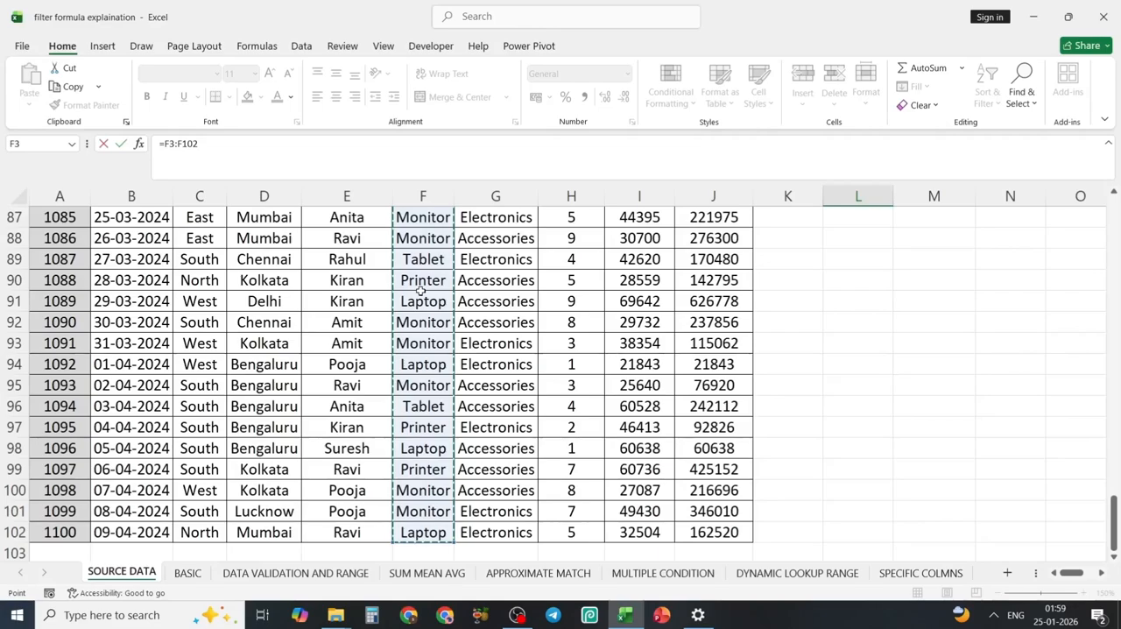
pyautogui.scroll(20, 591, 340)
pyautogui.scroll(5, 591, 339)
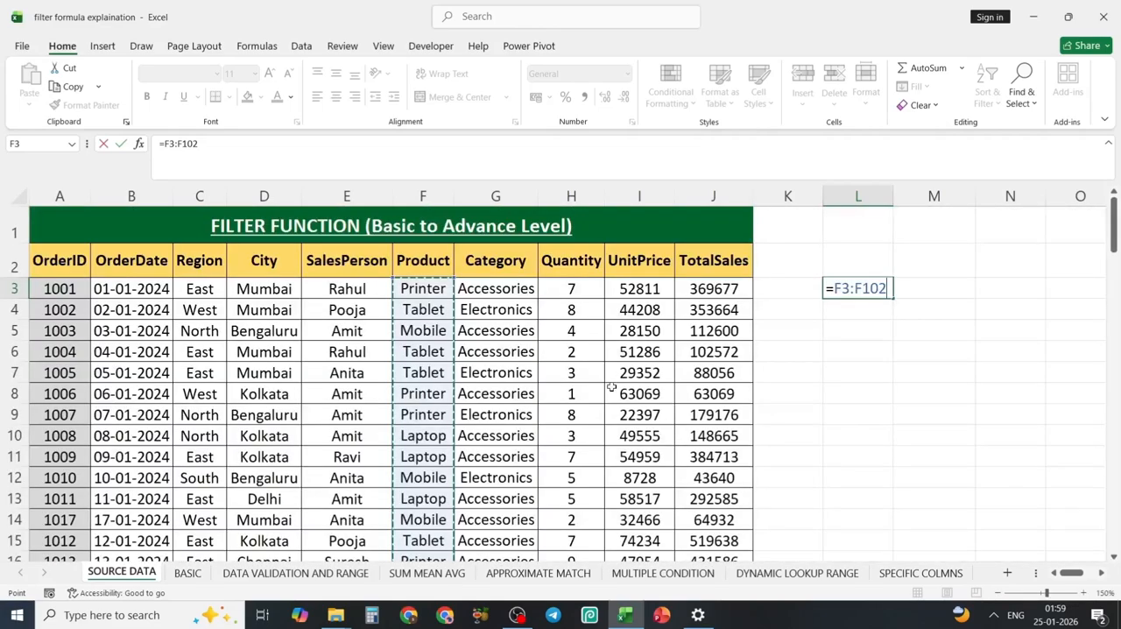
pyautogui.write('=')
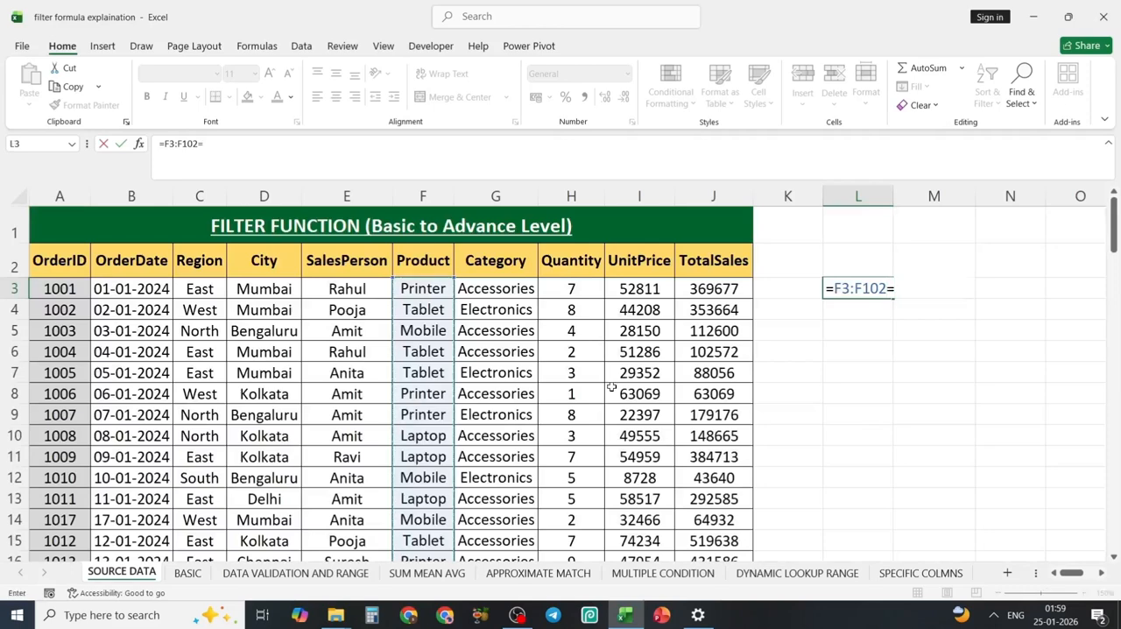
pyautogui.click(431, 292)
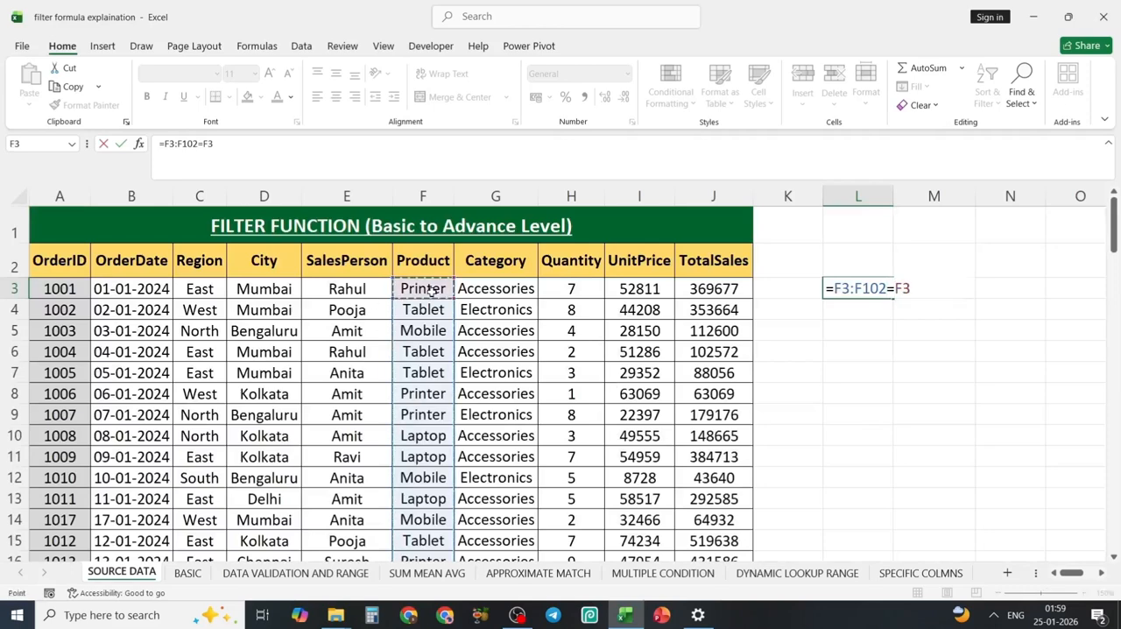
pyautogui.press('Return')
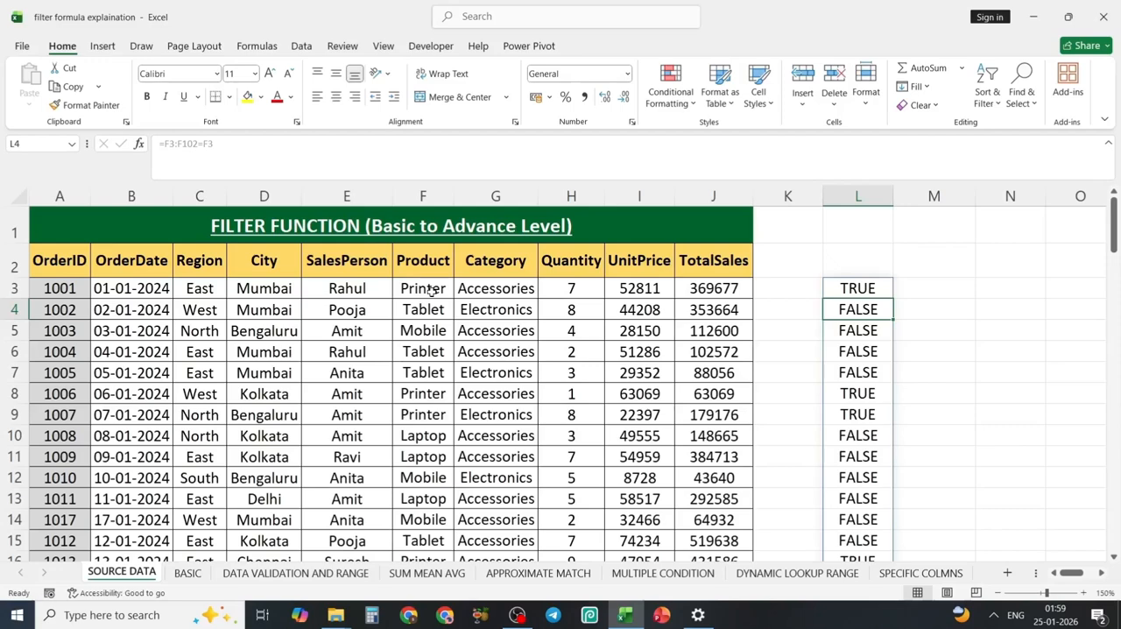
# Examine the spilled comparison results in L3 to L9 and the formula shown for each cell.
pyautogui.click(869, 291)
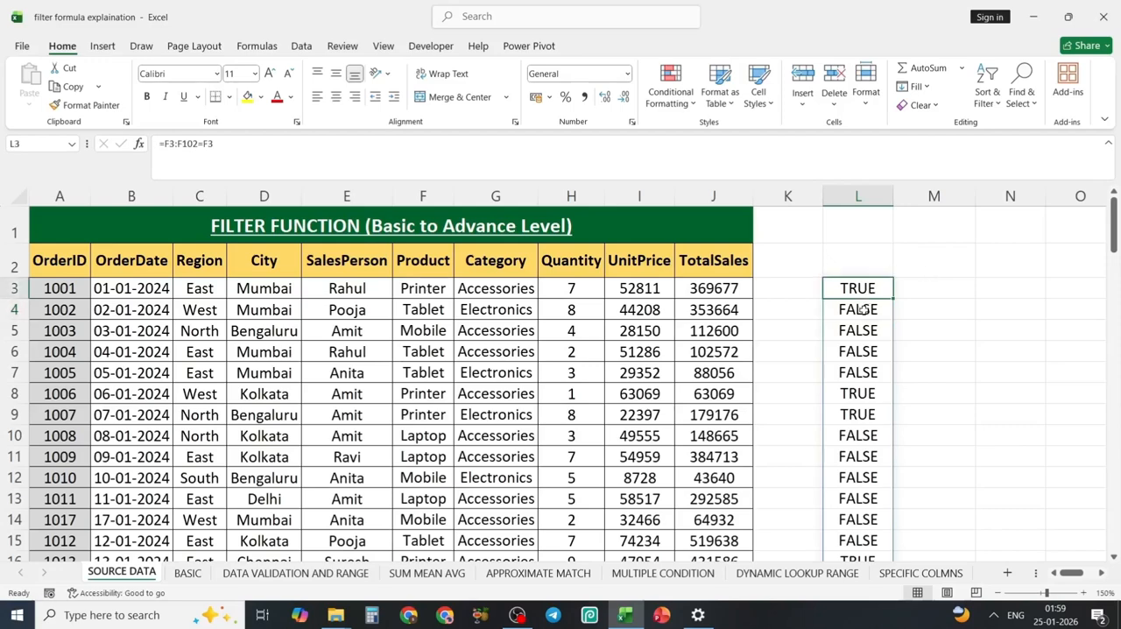
pyautogui.click(864, 309)
pyautogui.click(860, 331)
pyautogui.click(862, 354)
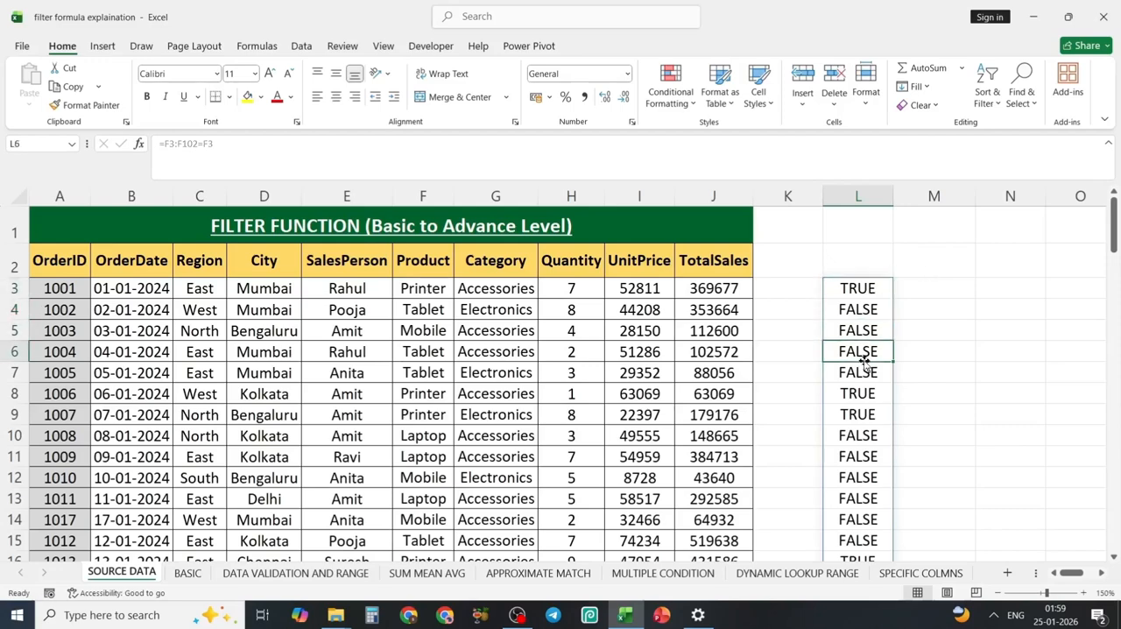
pyautogui.click(863, 374)
pyautogui.click(863, 395)
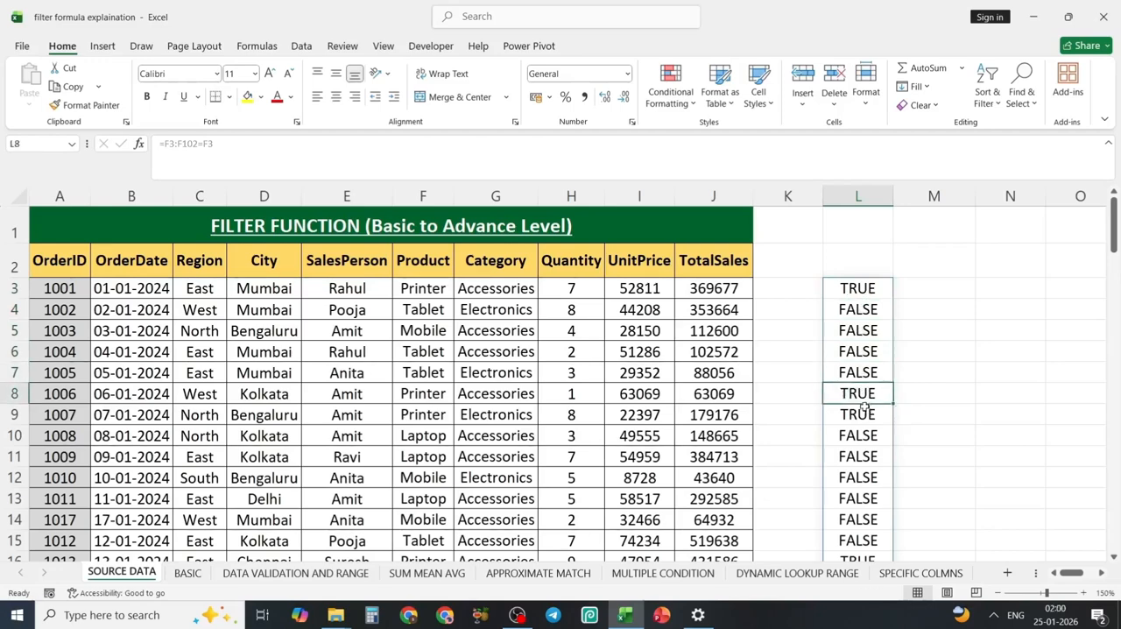
pyautogui.click(864, 414)
pyautogui.click(862, 296)
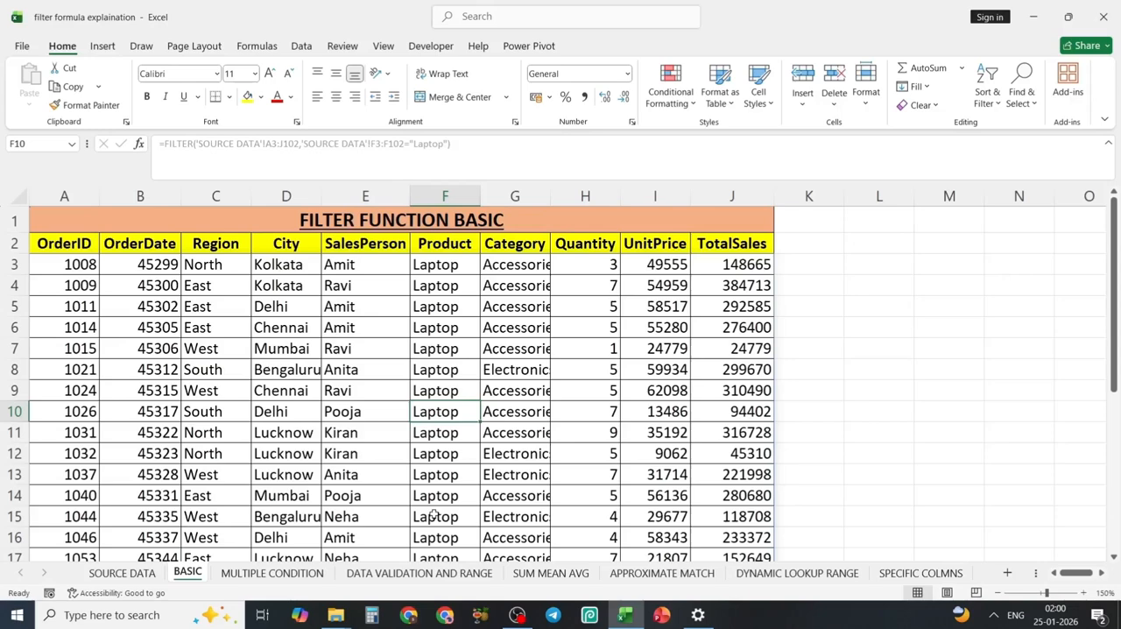
# On the MULTIPLE CONDITION sheet, enter * beside the AND label in B1 and + beside the OR label in B15.
pyautogui.click(261, 574)
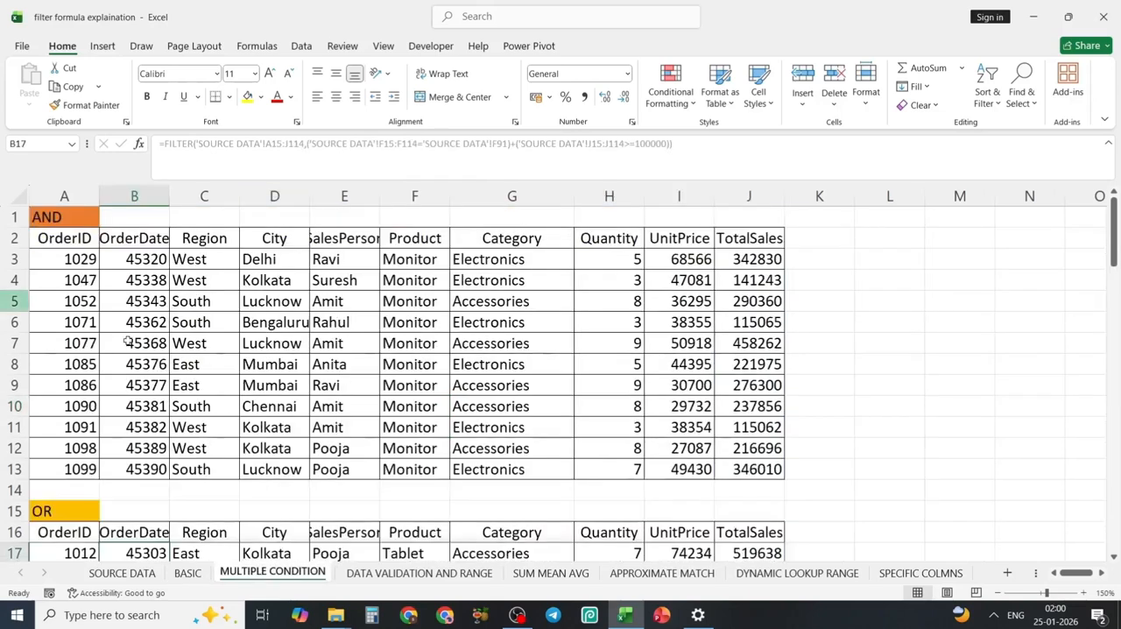
pyautogui.click(115, 220)
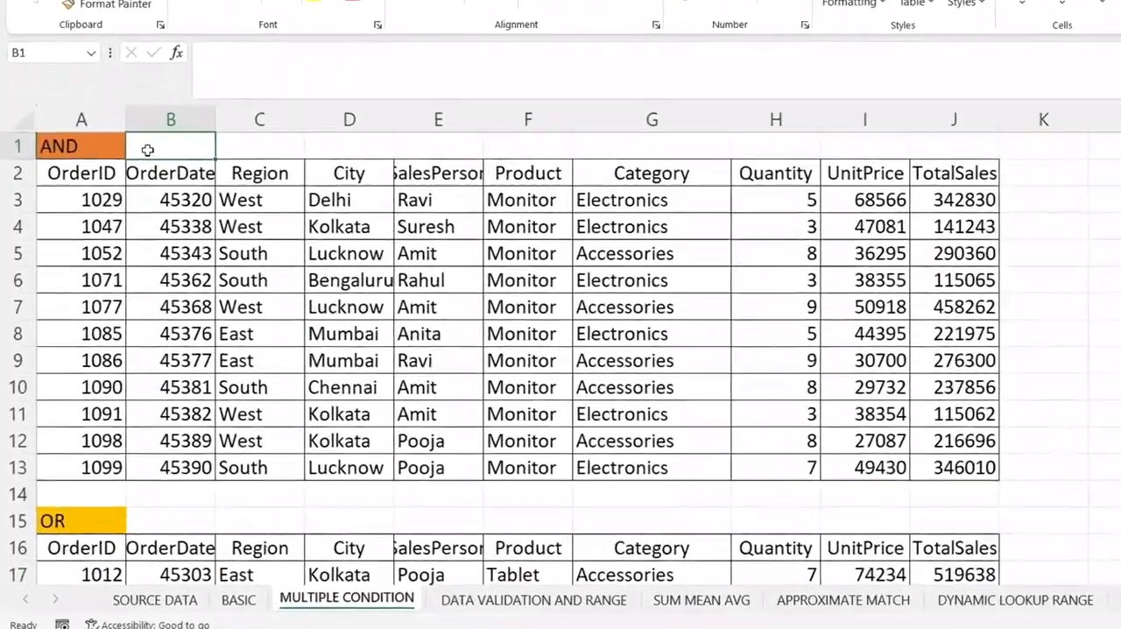
pyautogui.write('*')
pyautogui.press('Return')
pyautogui.click(162, 521)
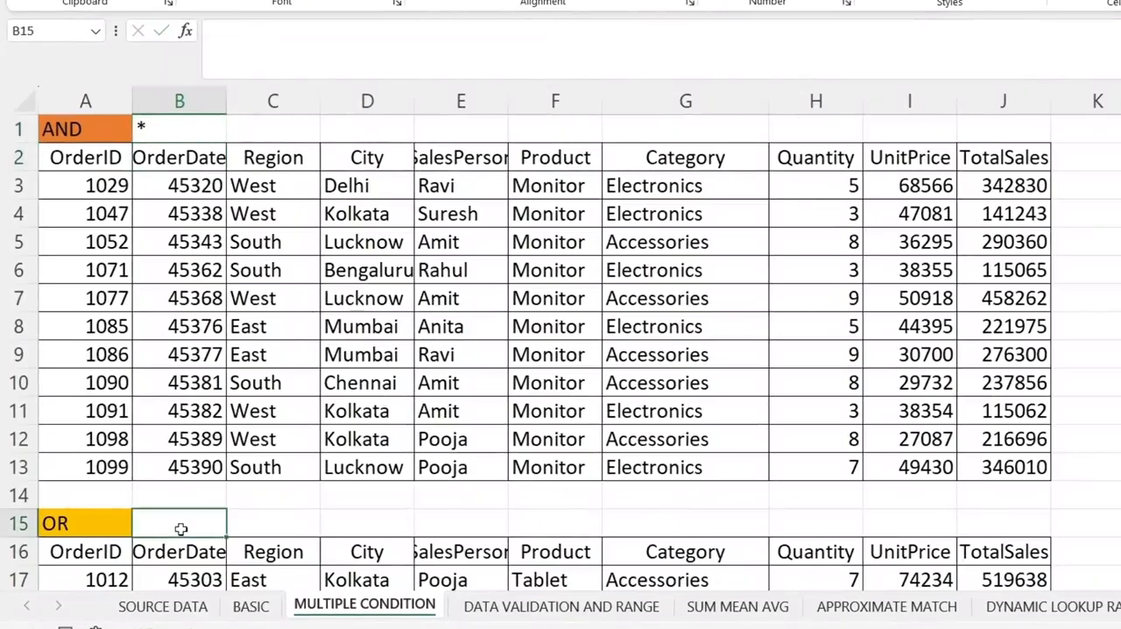
pyautogui.write('+')
pyautogui.press('Return')
pyautogui.click(152, 529)
# Replace the AND table's formula in A3 with a new FILTER formula using 'SOURCE DATA'!A3:J102 as the array.
pyautogui.click(118, 203)
pyautogui.click(112, 184)
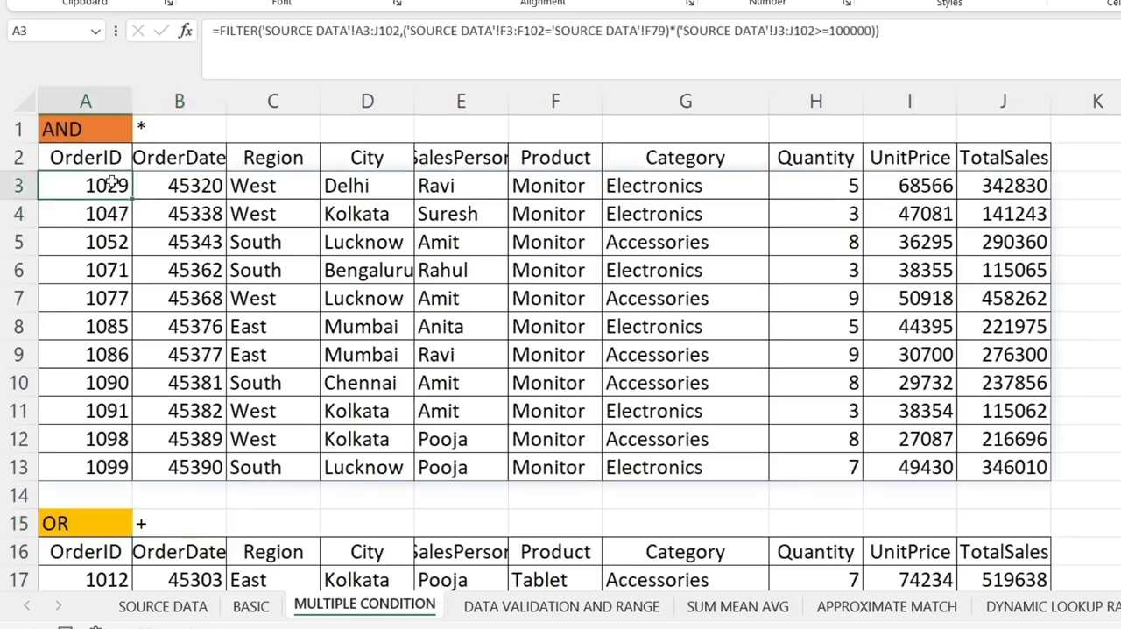
pyautogui.press('Delete')
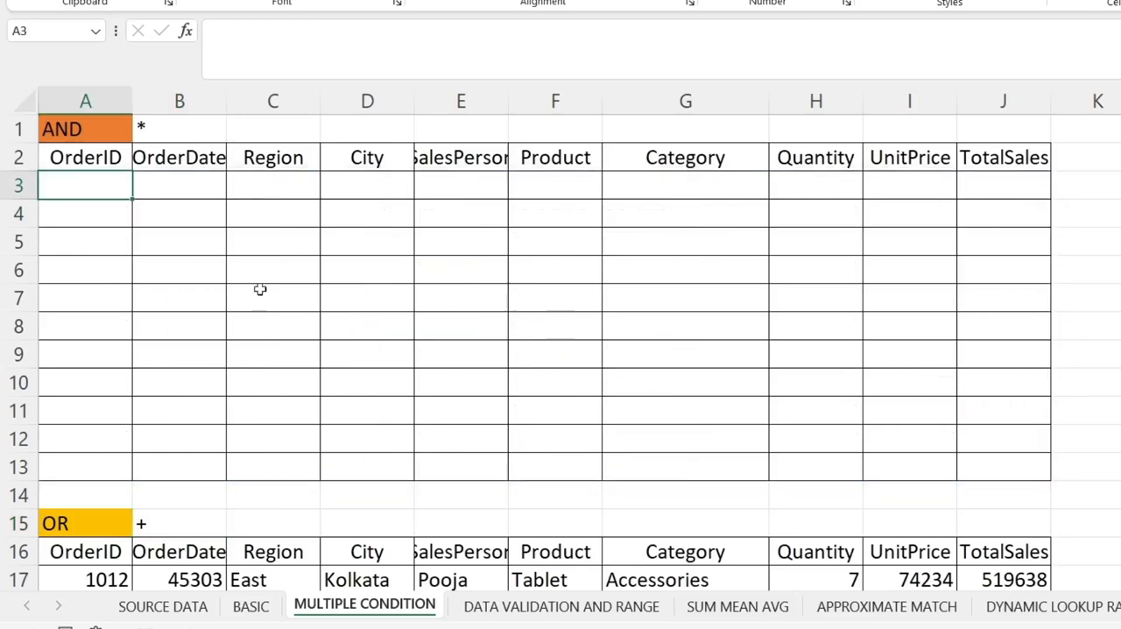
pyautogui.write('=fil')
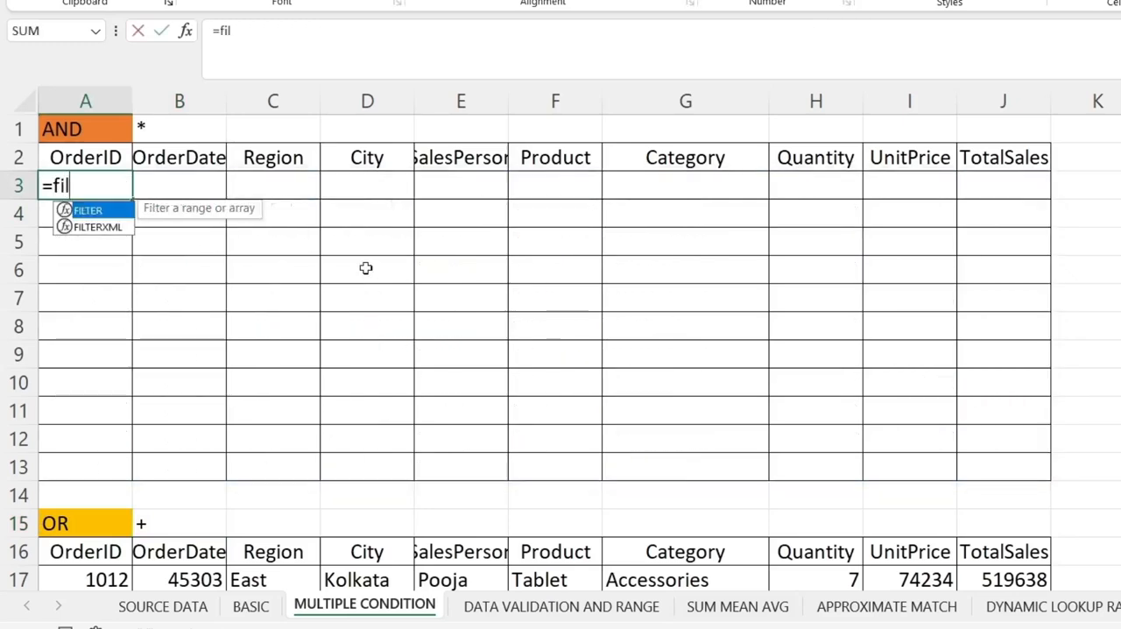
pyautogui.press('Tab')
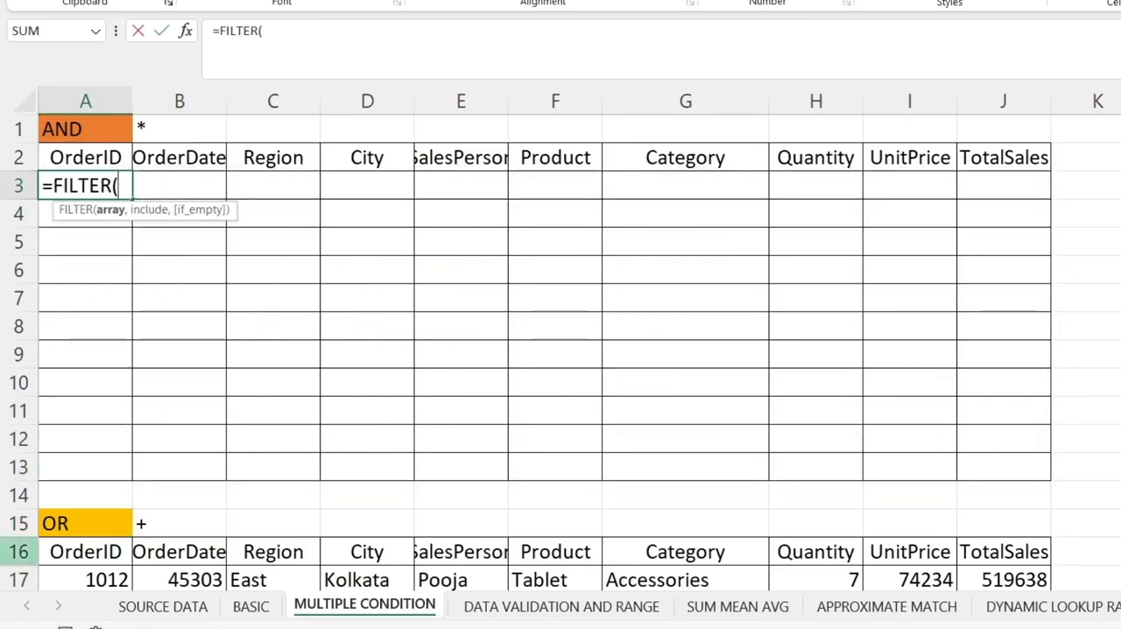
pyautogui.click(193, 609)
pyautogui.click(92, 224)
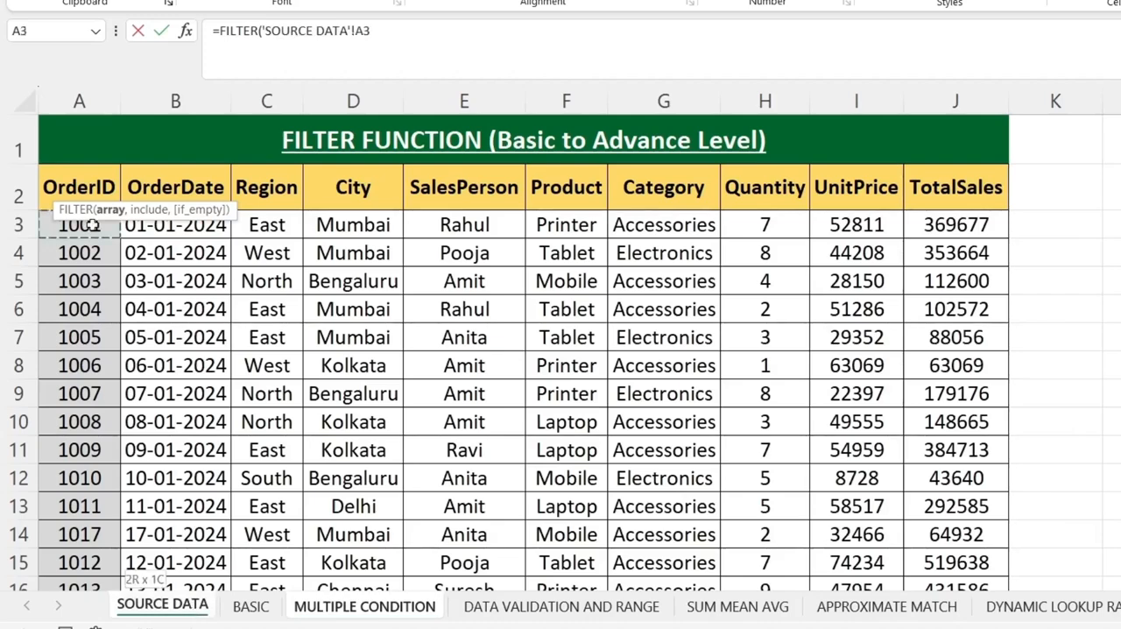
pyautogui.hotkey('ctrl', 'shift', 'Down')
pyautogui.hotkey('ctrl', 'shift', 'Right')
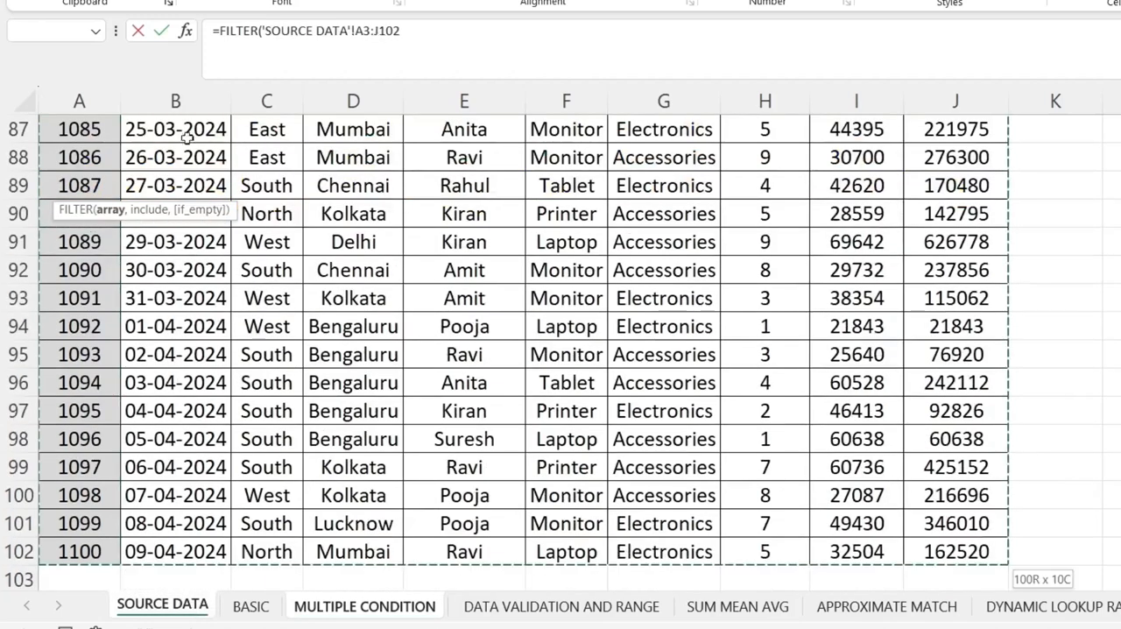
pyautogui.write(',')
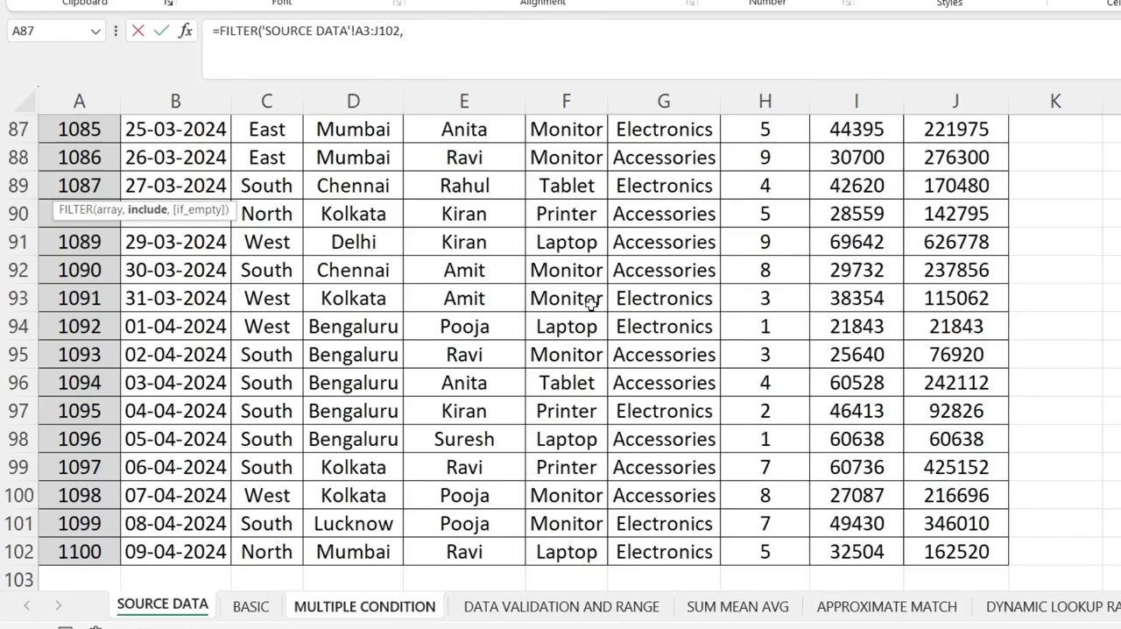
# Add the first include condition, ('SOURCE DATA'!E3:E102='SOURCE DATA'!E3), to match the salesperson in E3.
pyautogui.write('(')
pyautogui.scroll(6, 404, 319)
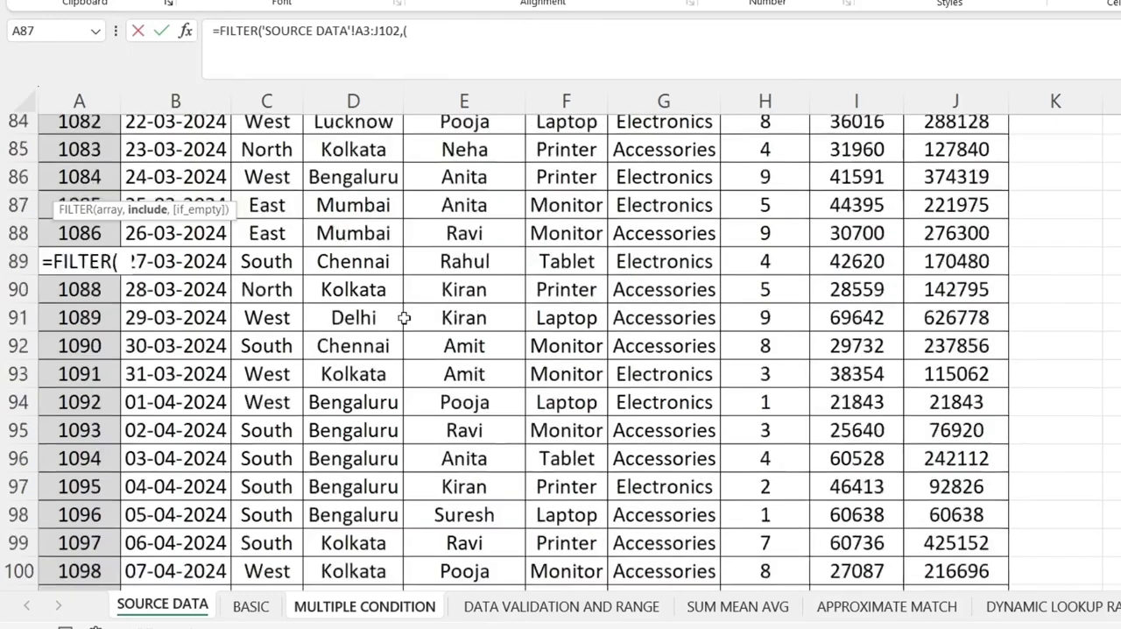
pyautogui.scroll(20, 405, 318)
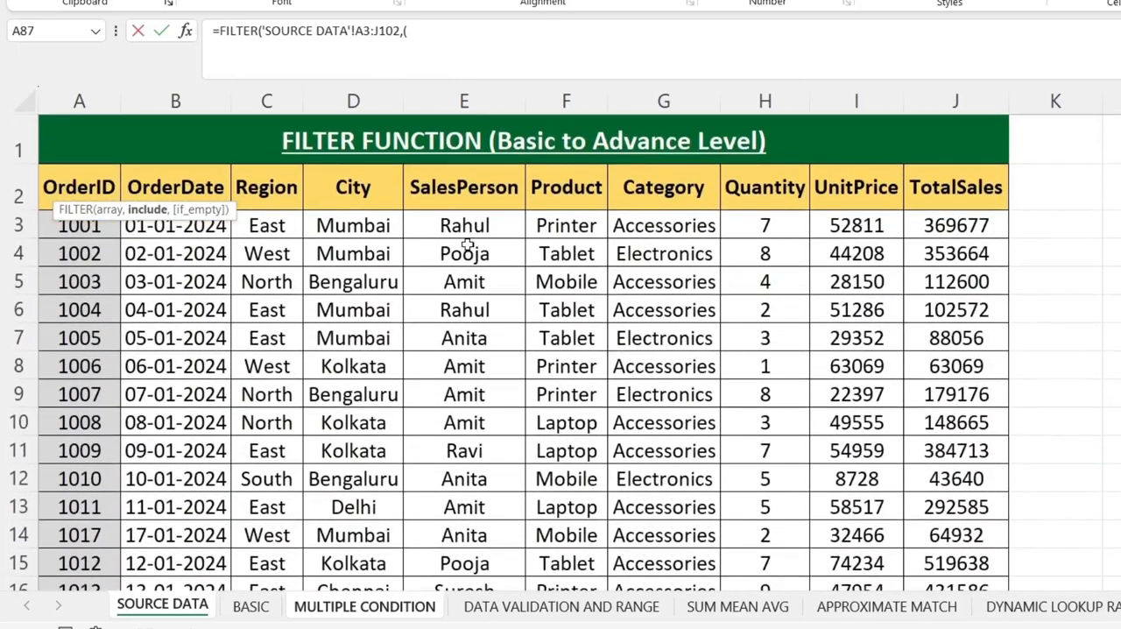
pyautogui.click(464, 227)
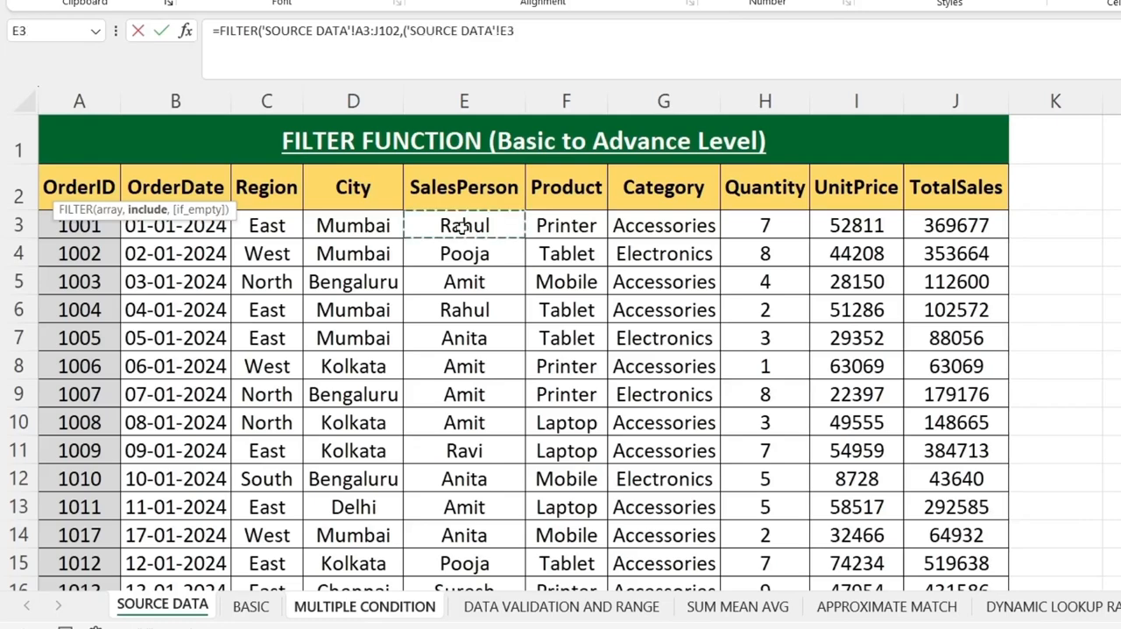
pyautogui.hotkey('ctrl', 'shift', 'Down')
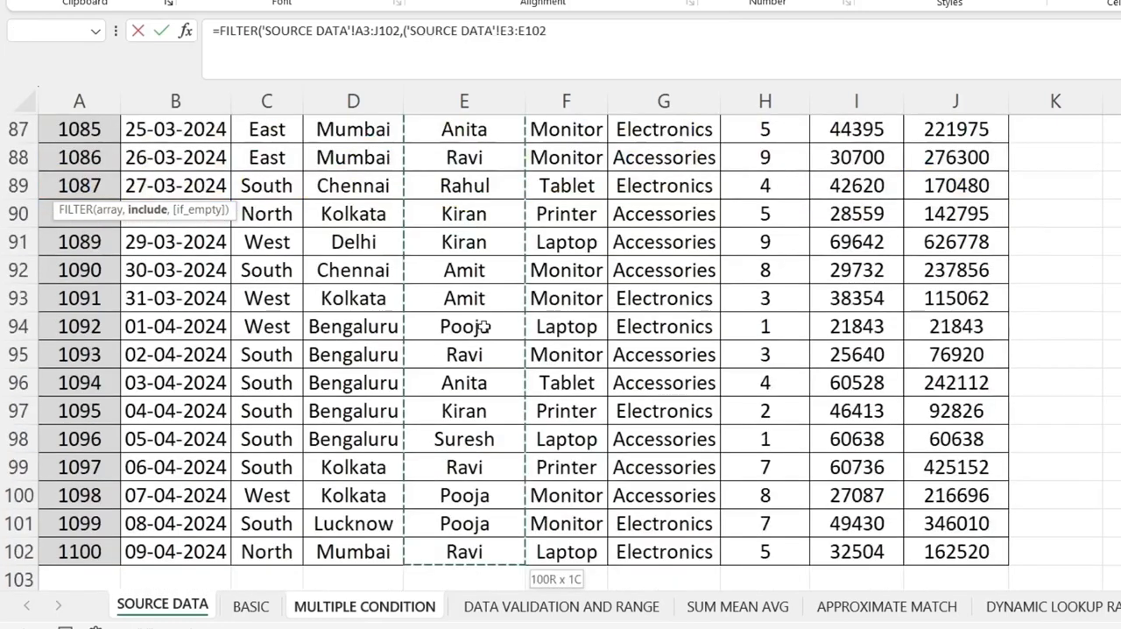
pyautogui.scroll(20, 484, 326)
pyautogui.scroll(6, 484, 326)
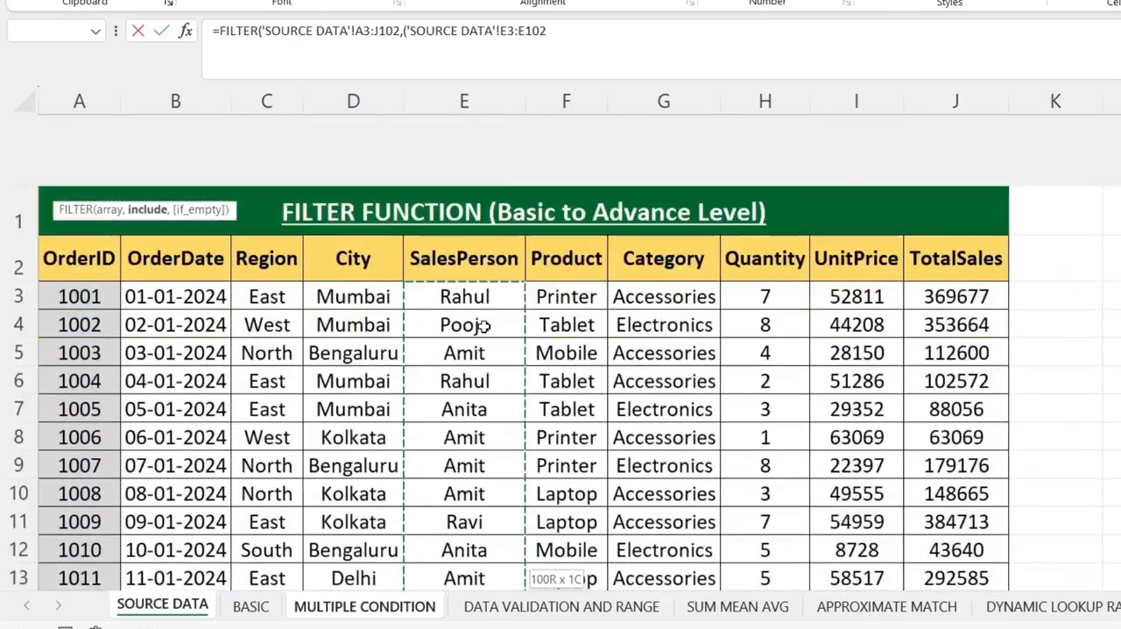
pyautogui.write('=')
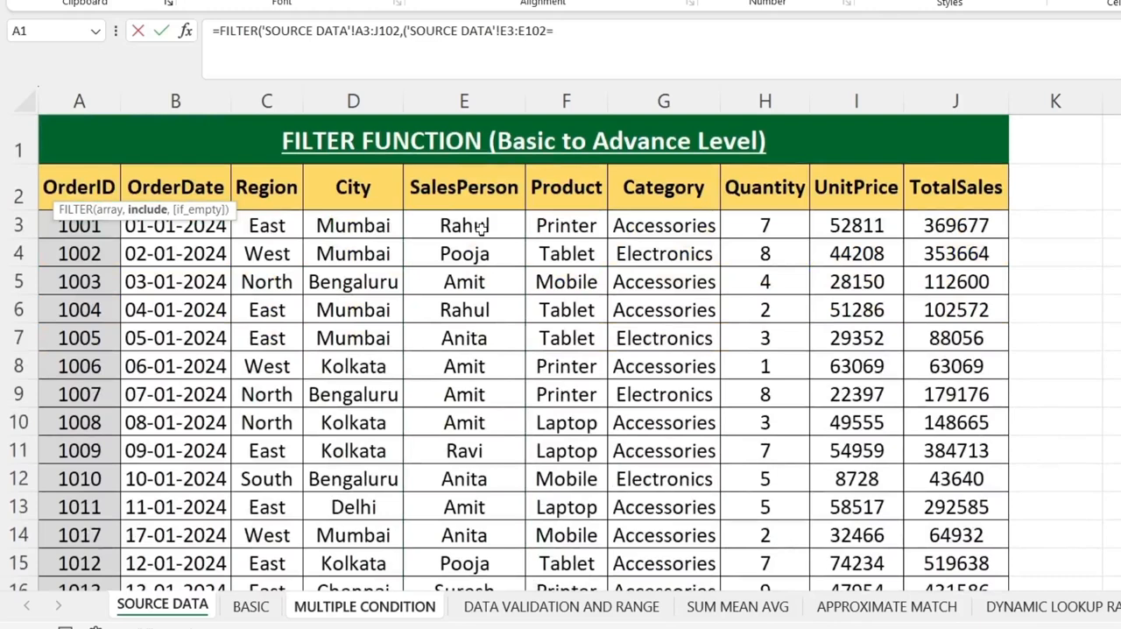
pyautogui.click(481, 228)
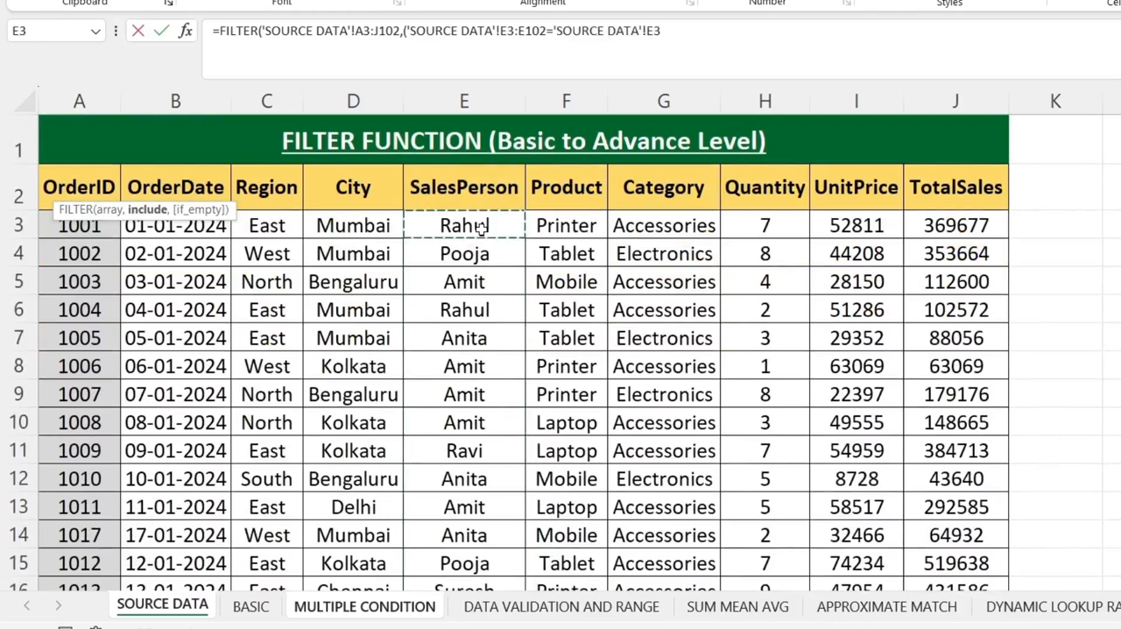
pyautogui.write(')*')
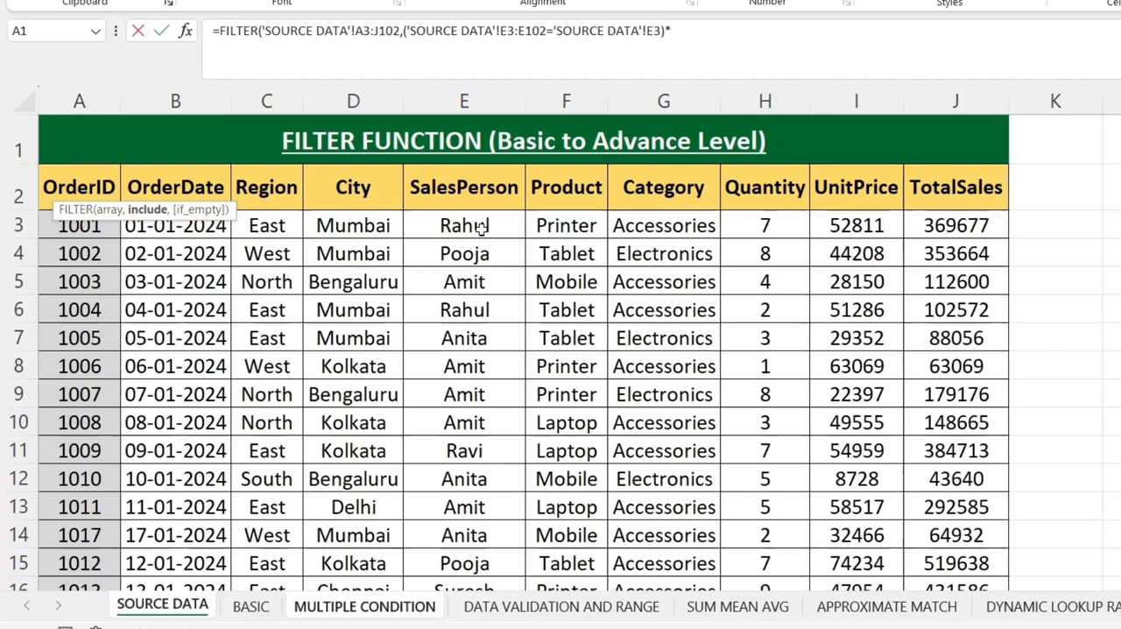
# Multiply it by a second condition, ('SOURCE DATA'!G3:G102='SOURCE DATA'!G4), to match the category in G4.
pyautogui.write('(')
pyautogui.click(652, 227)
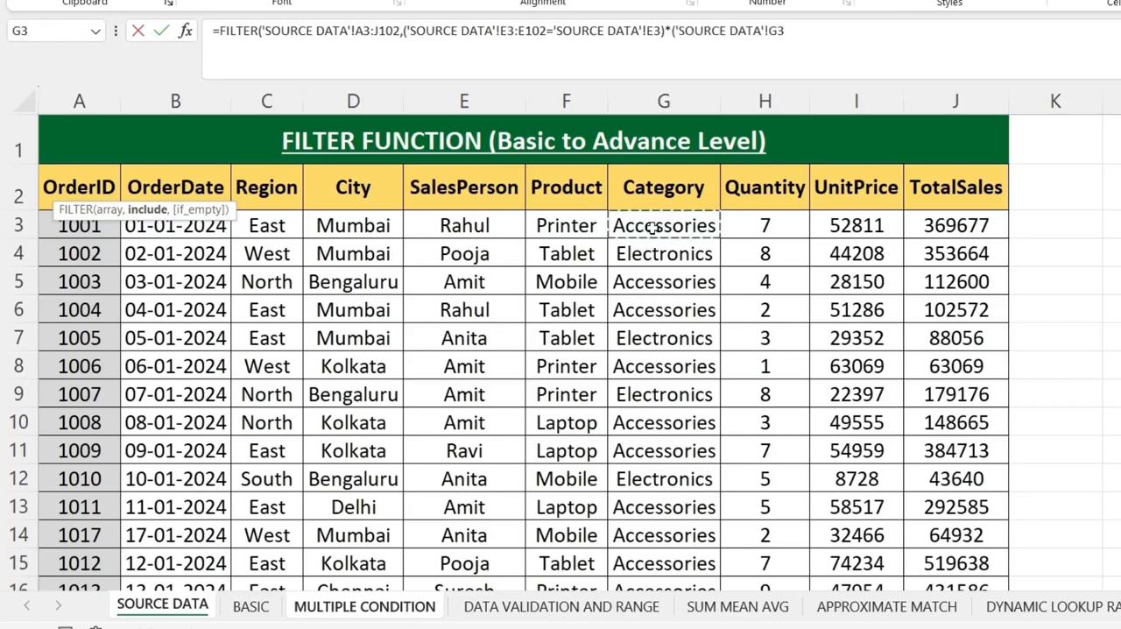
pyautogui.hotkey('ctrl', 'shift', 'Down')
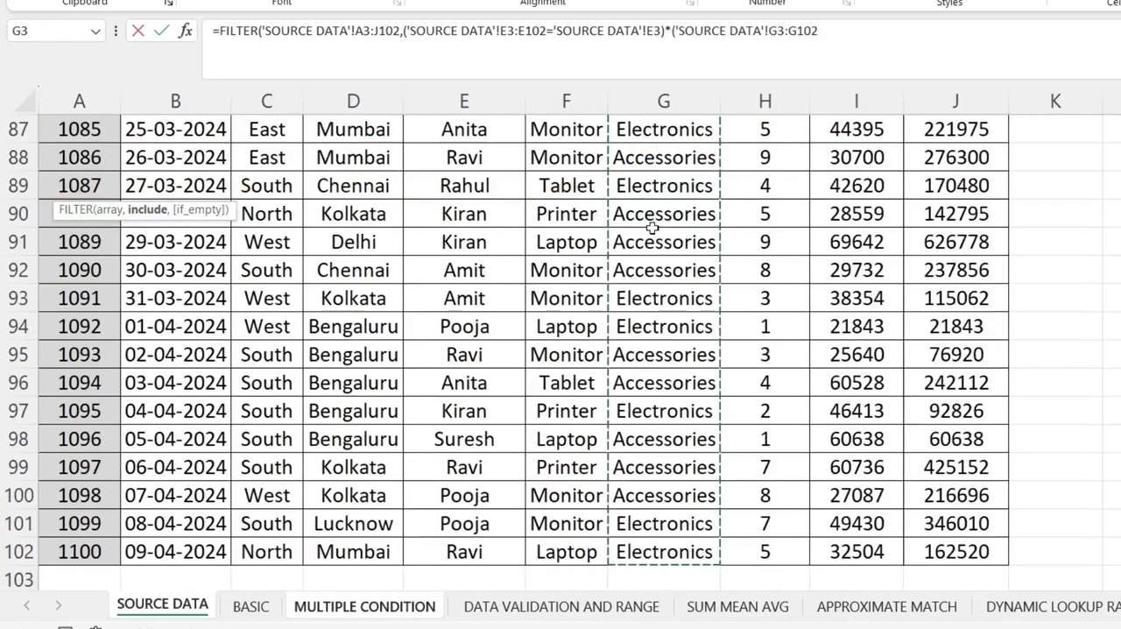
pyautogui.write('=')
pyautogui.scroll(20, 652, 227)
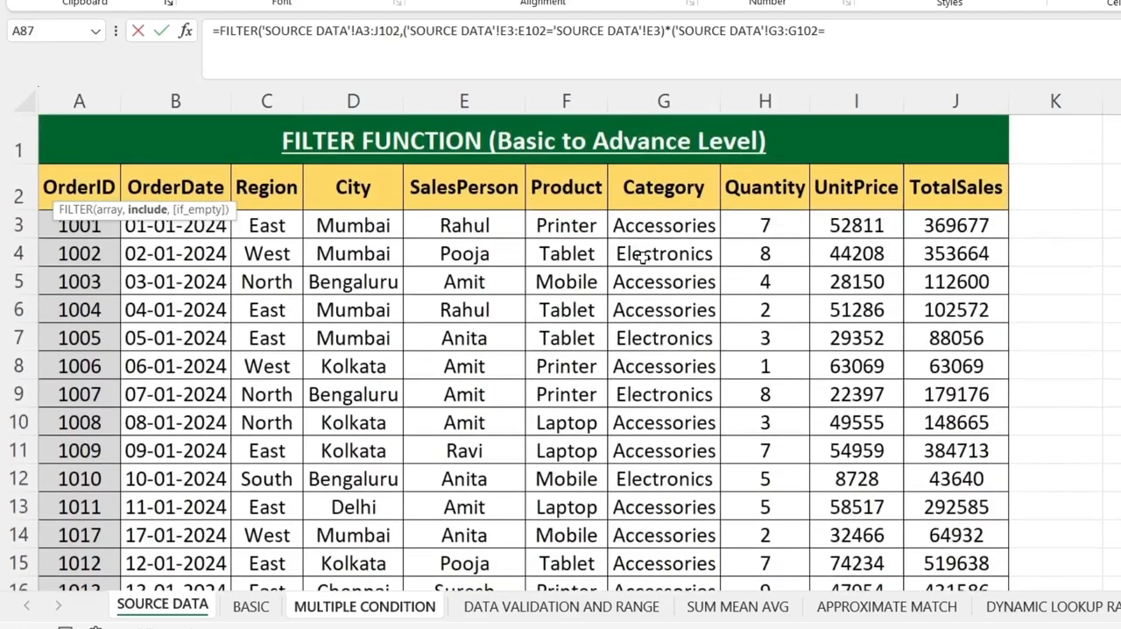
pyautogui.click(642, 256)
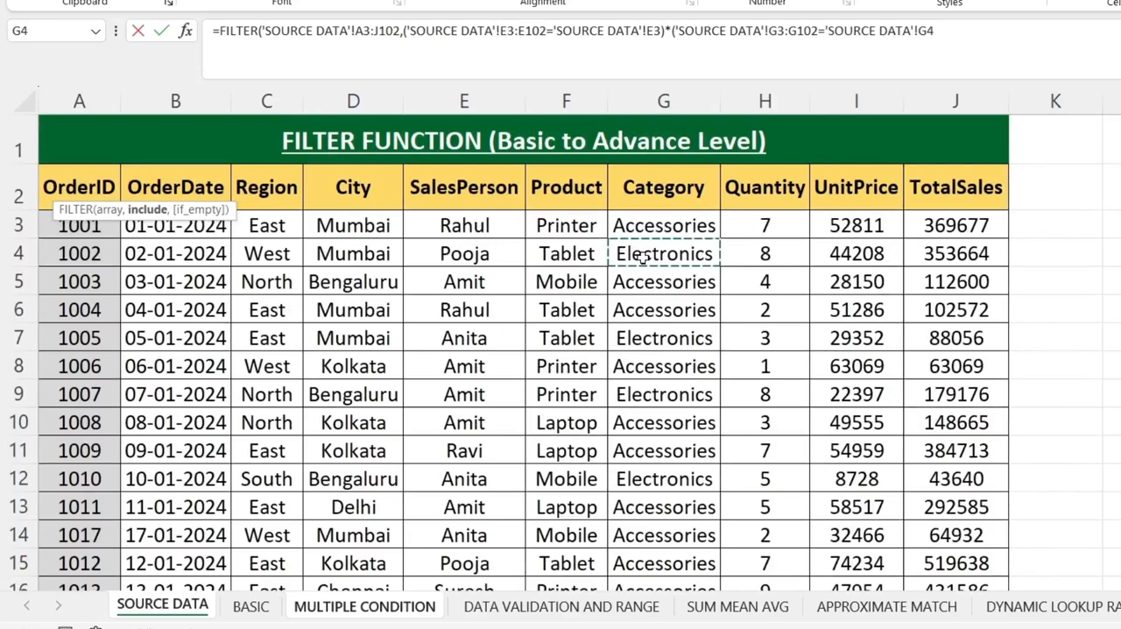
pyautogui.write(')')
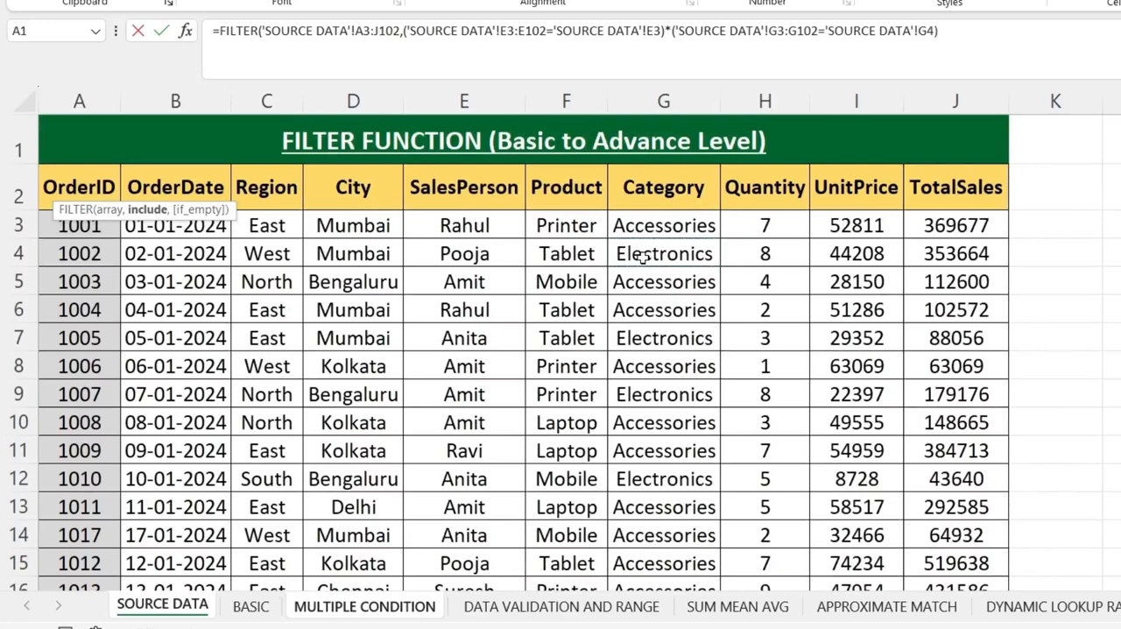
pyautogui.write(')')
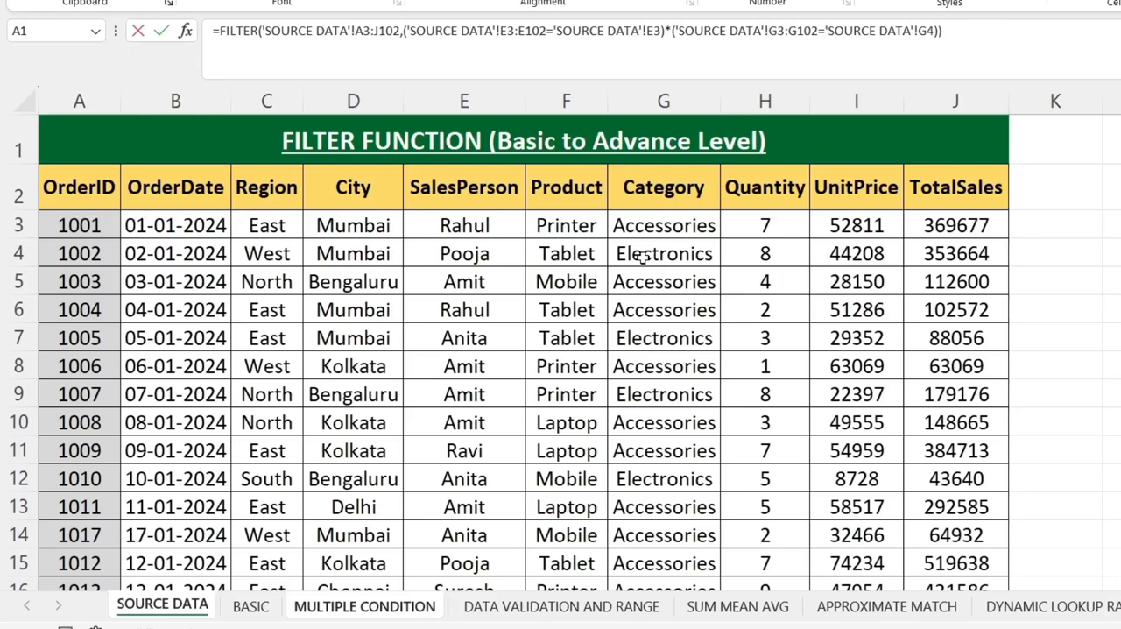
# Finish the FILTER formula with "not found" as the if_empty value and check the SalesPerson and Category results.
pyautogui.press('BackSpace')
pyautogui.write(',')
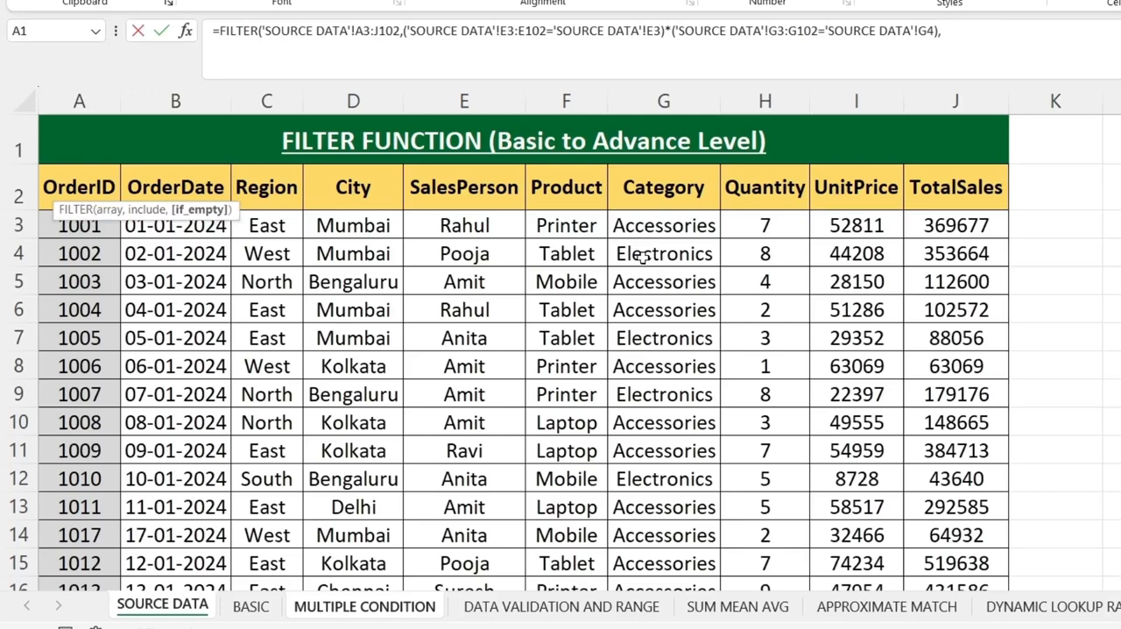
pyautogui.write('"not found")')
pyautogui.press('Return')
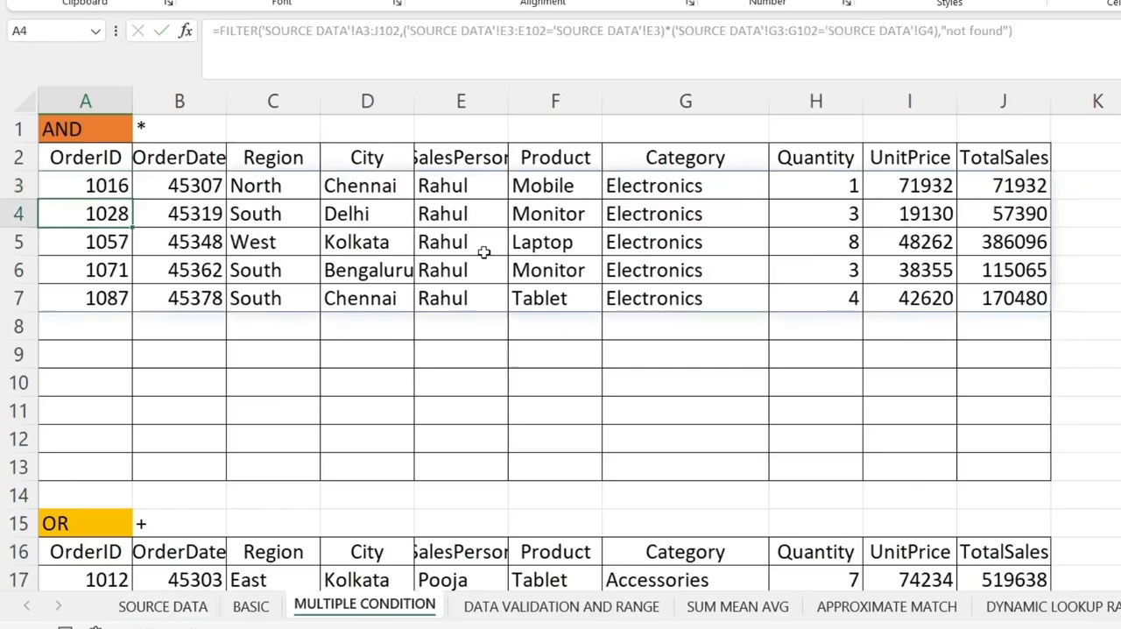
pyautogui.click(456, 249)
pyautogui.click(715, 240)
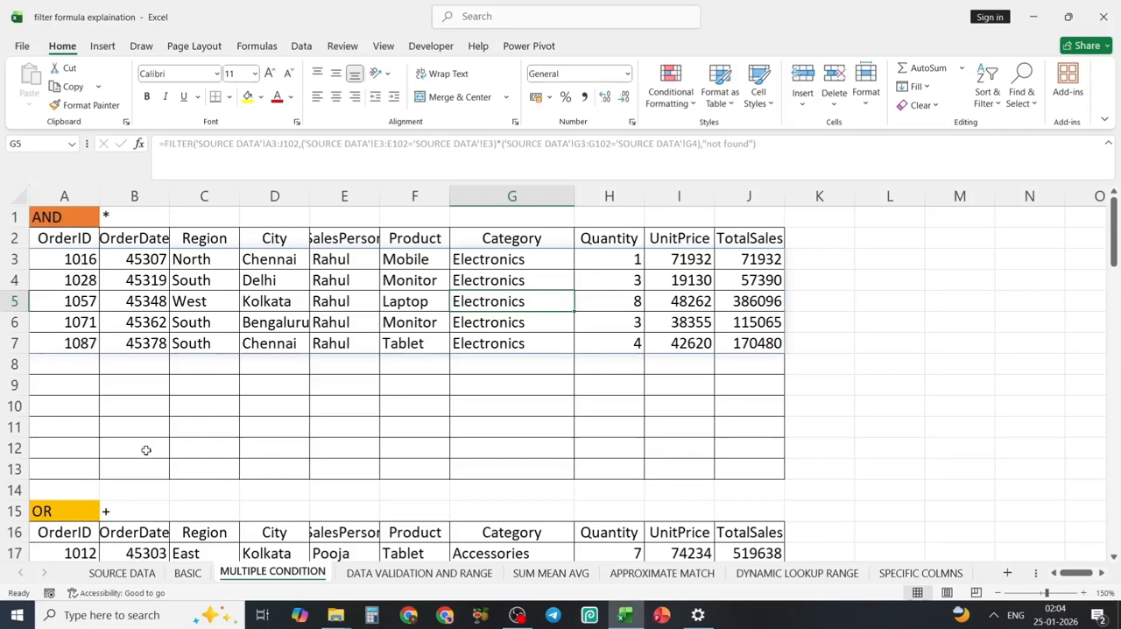
# Clear the OR table's formula in A17 and paste a copy of the AND formula from A3 there.
pyautogui.scroll(-2, 135, 482)
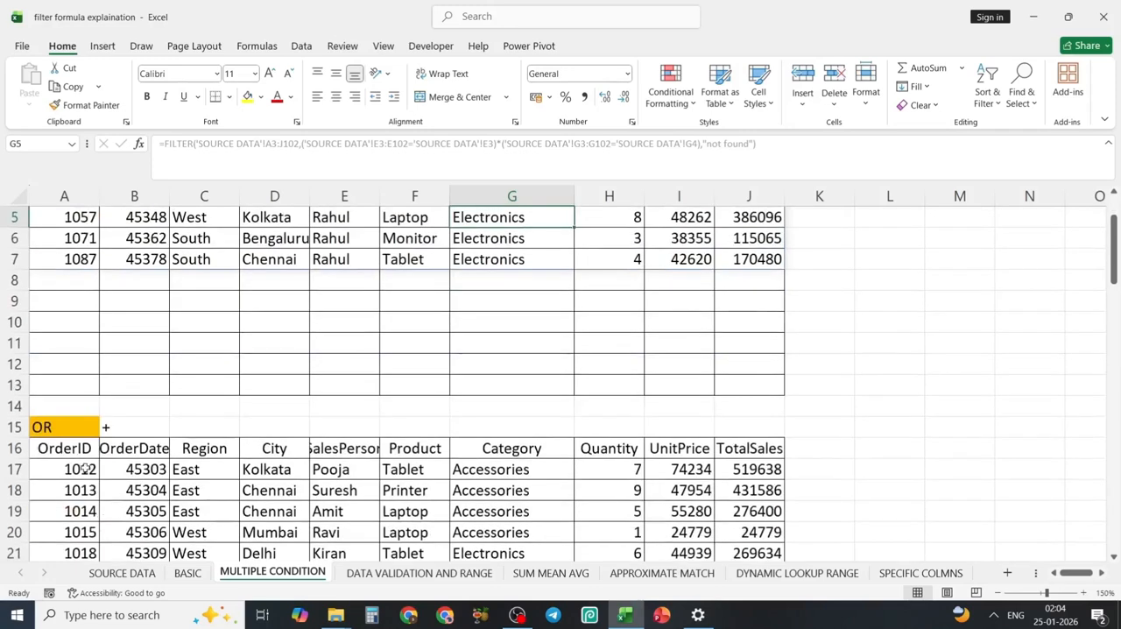
pyautogui.click(67, 471)
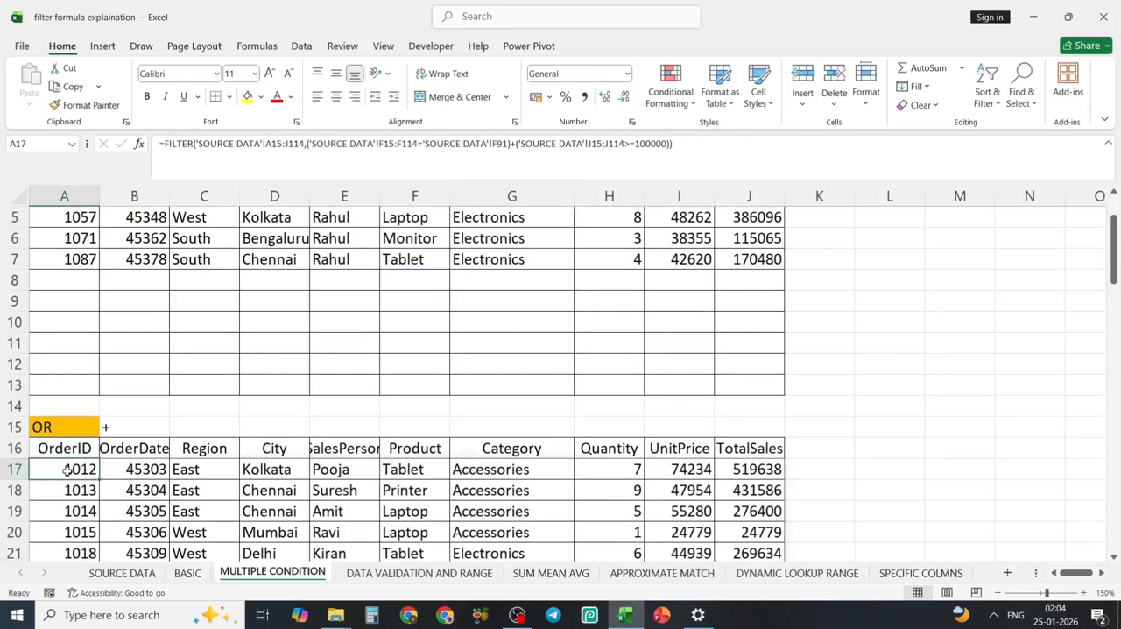
pyautogui.scroll(2, 68, 471)
pyautogui.click(77, 259)
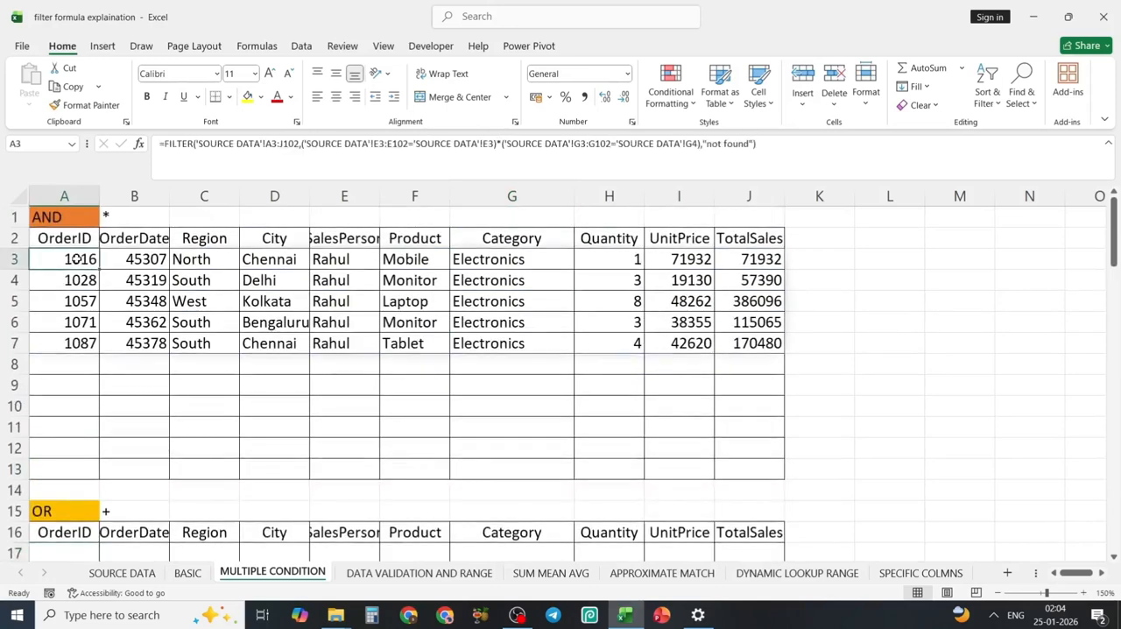
pyautogui.hotkey('ctrl', 'c')
pyautogui.scroll(-3, 77, 259)
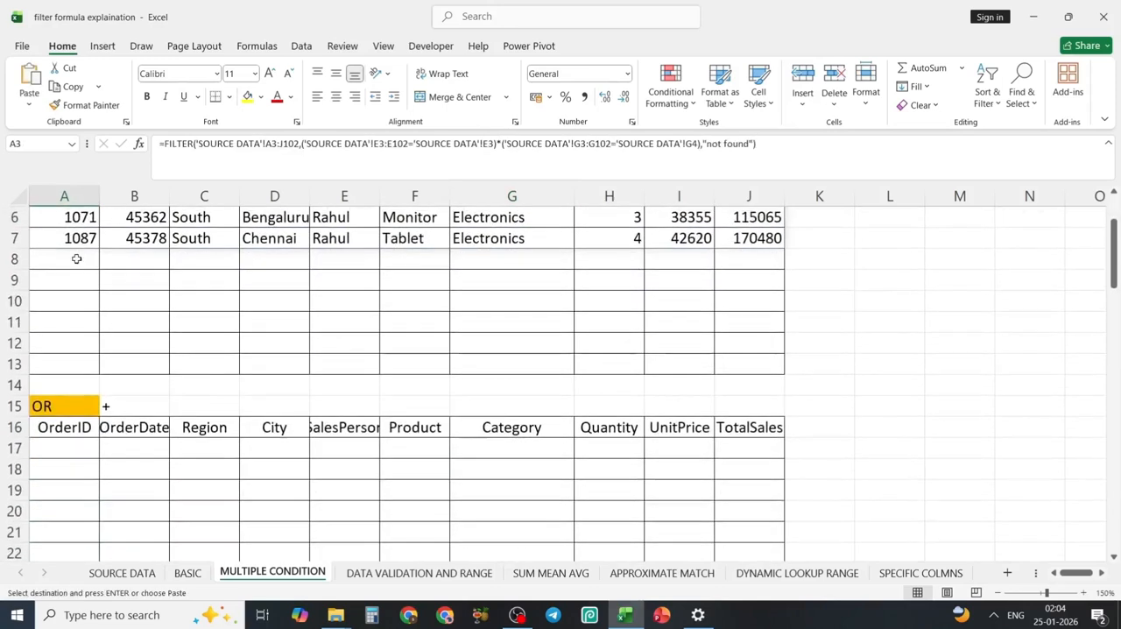
pyautogui.click(66, 448)
pyautogui.hotkey('ctrl', 'v')
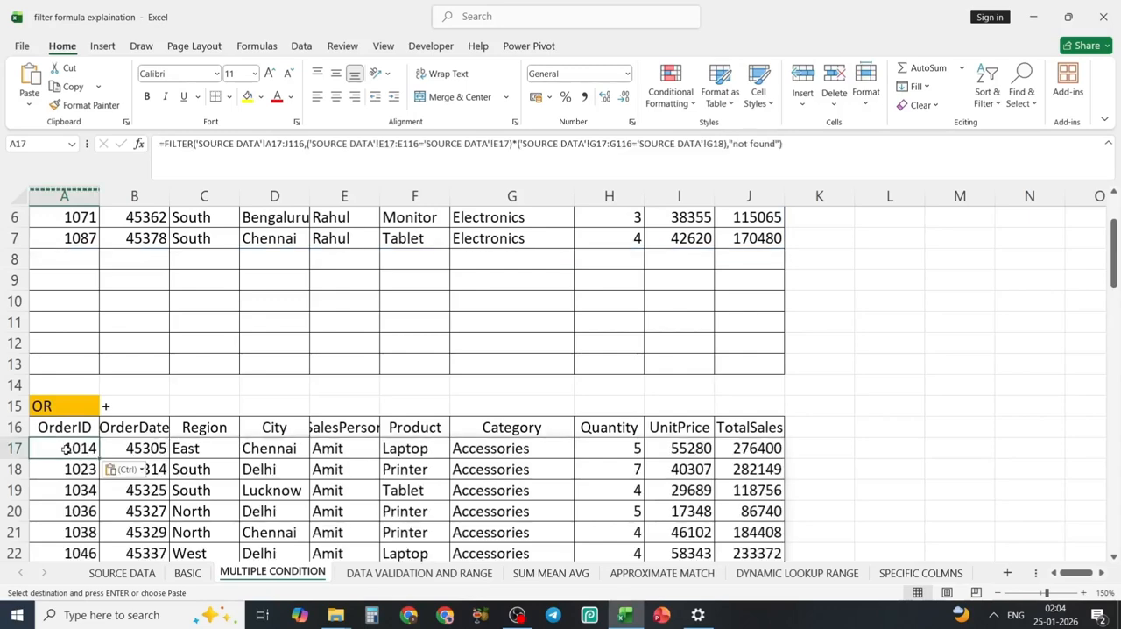
# Compare the rows returned by the copied formula in the OR table with those in the AND table.
pyautogui.scroll(-3, 309, 516)
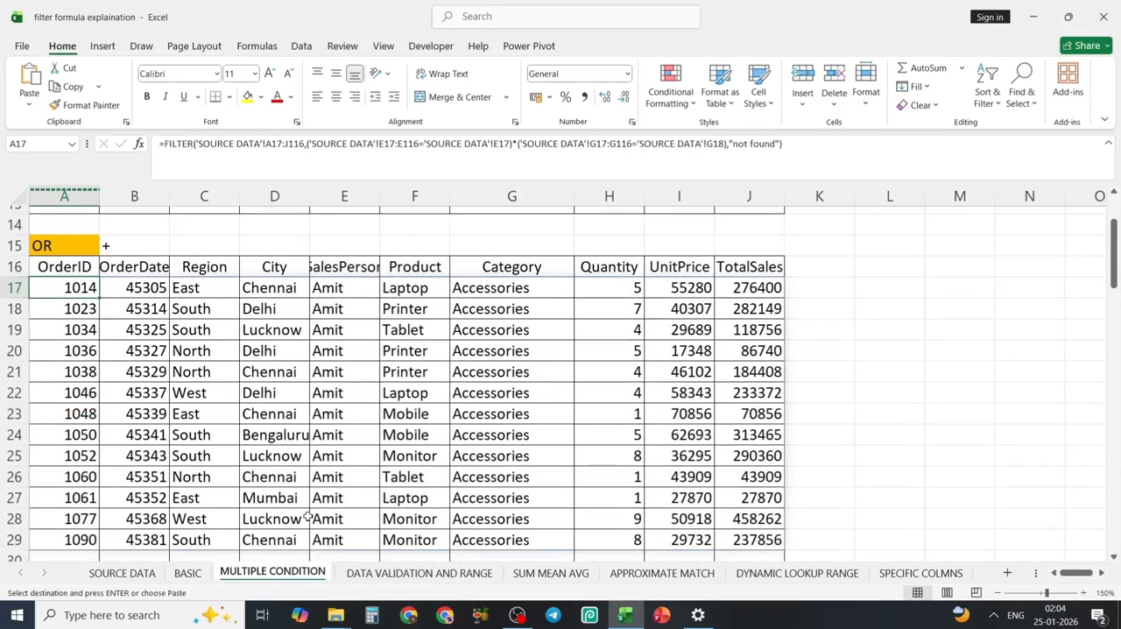
pyautogui.scroll(4, 309, 516)
pyautogui.scroll(-3, 308, 516)
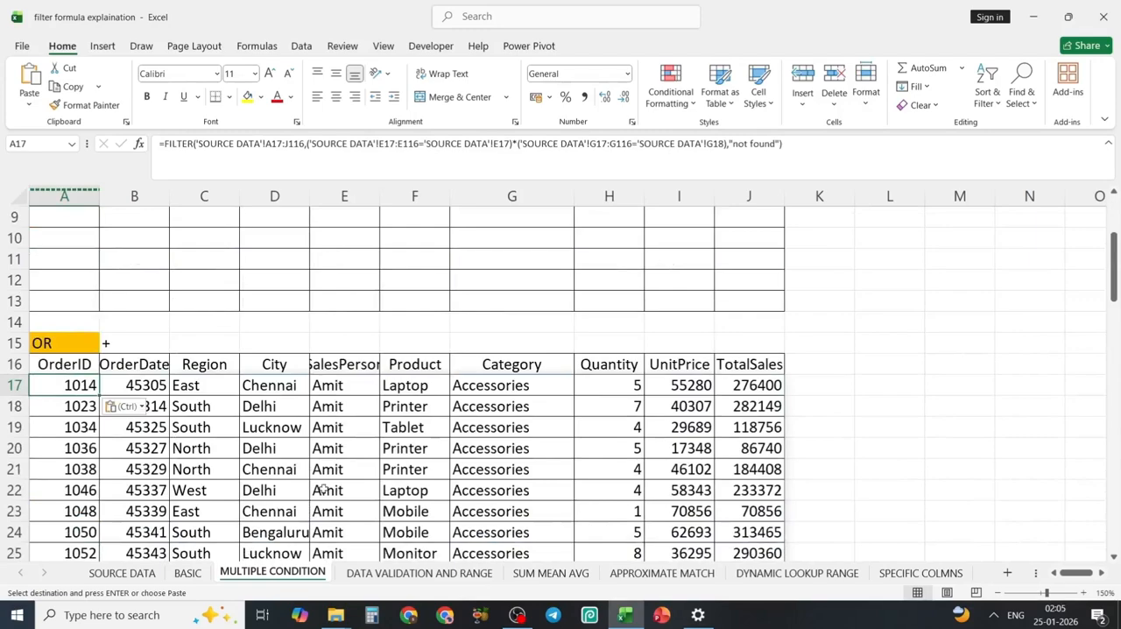
pyautogui.scroll(-3, 420, 403)
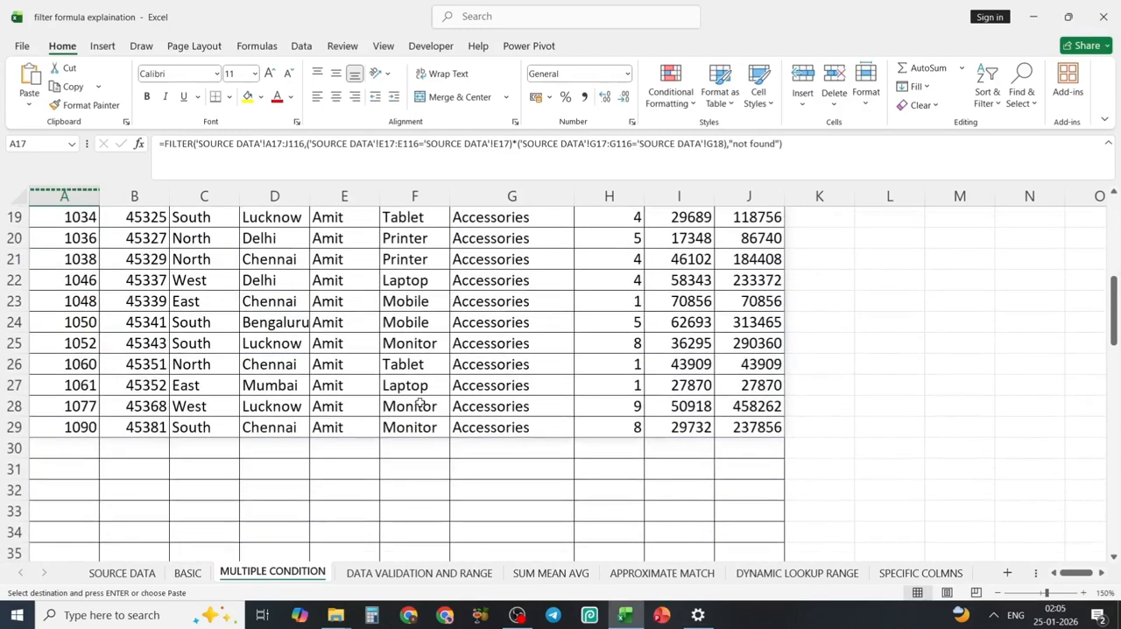
pyautogui.scroll(5, 421, 403)
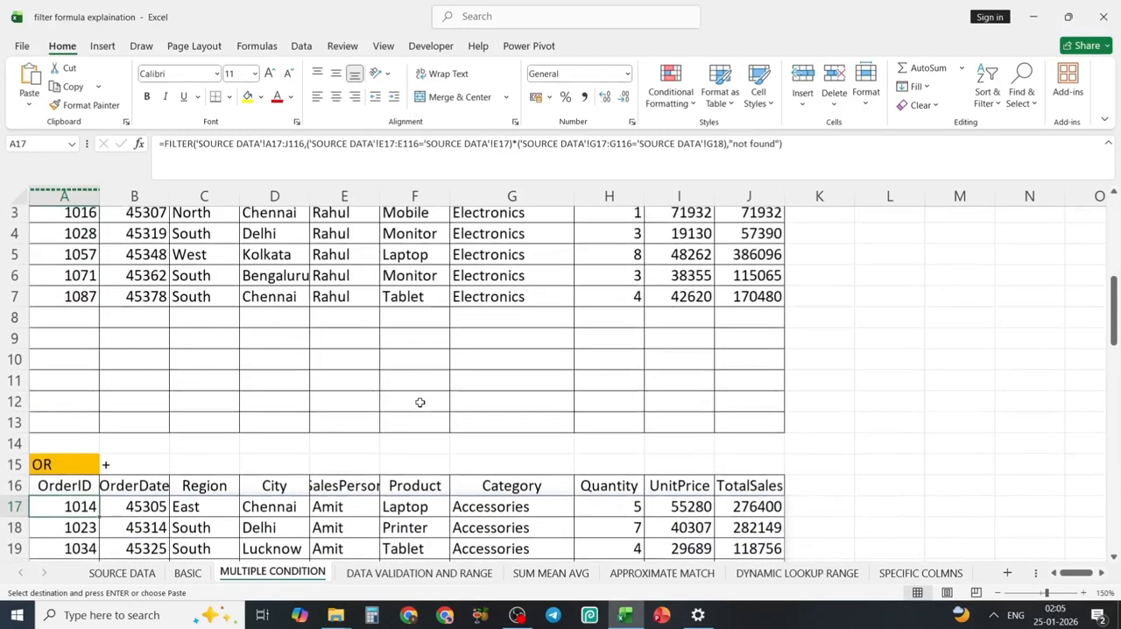
pyautogui.scroll(-2, 421, 403)
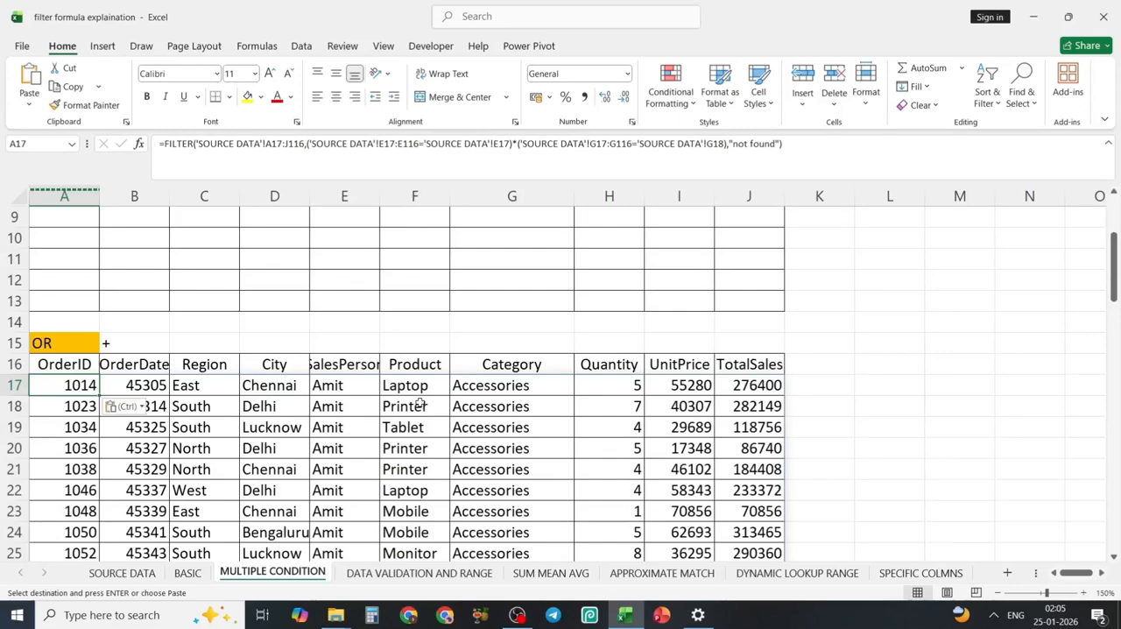
pyautogui.scroll(3, 421, 403)
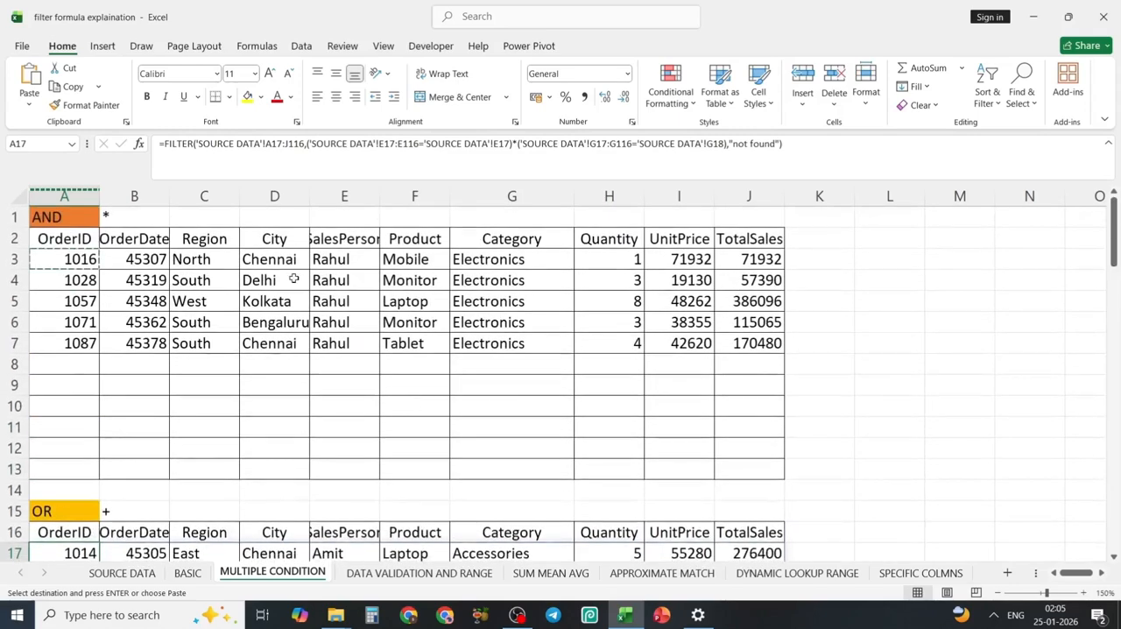
# Make the criteria references in A3's FILTER formula absolute, as 'SOURCE DATA'!$E$3 and 'SOURCE DATA'!$G$4.
pyautogui.click(77, 258)
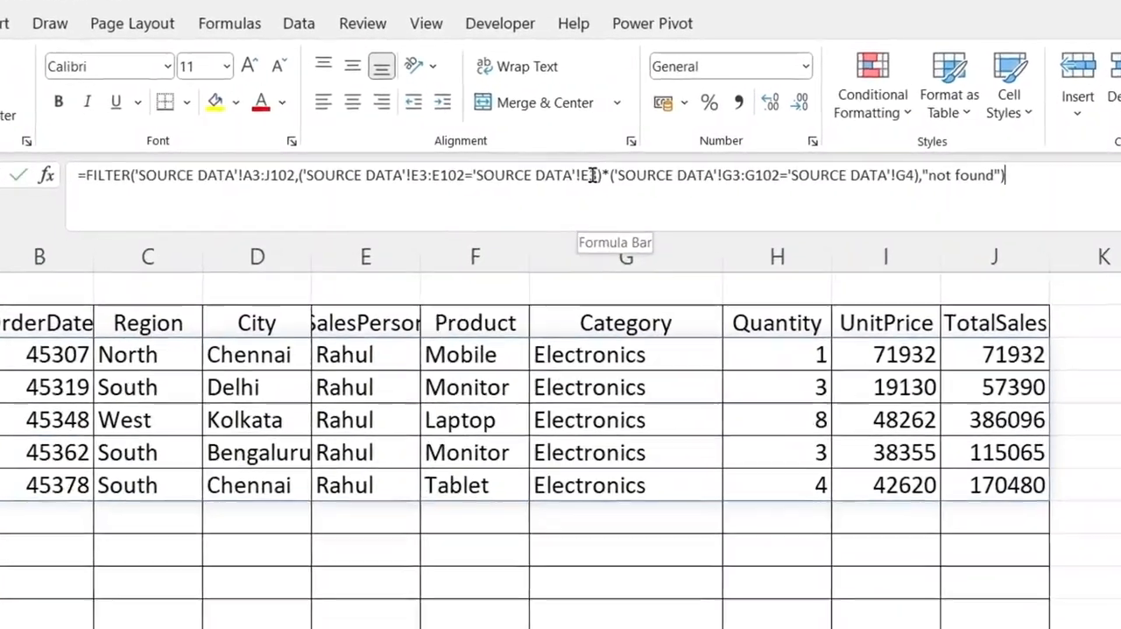
pyautogui.click(566, 167)
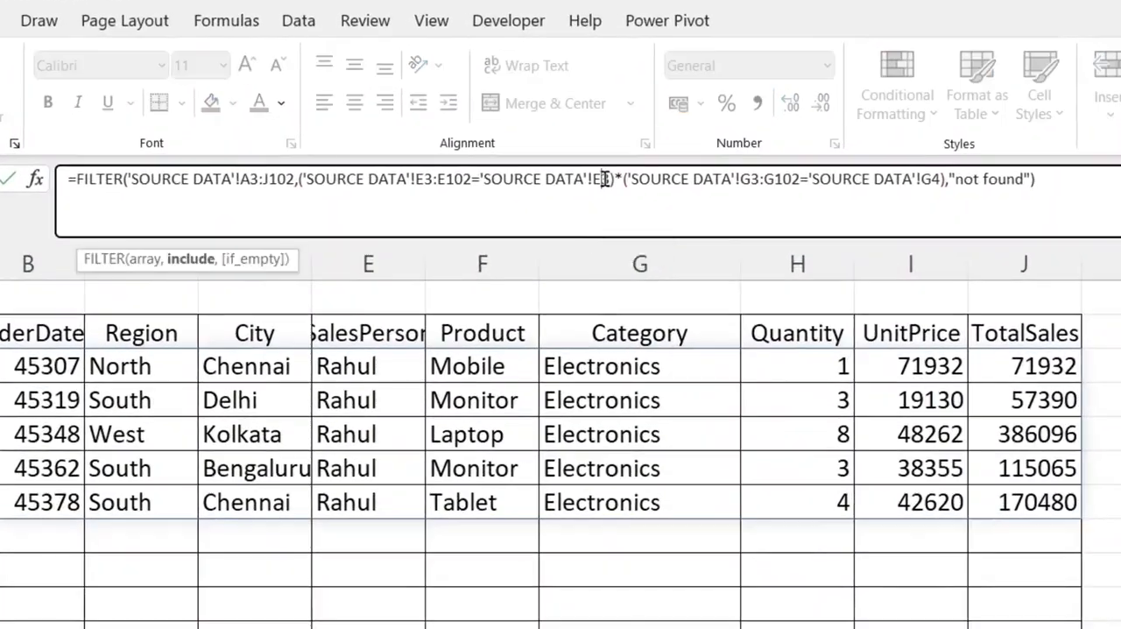
pyautogui.press('F4')
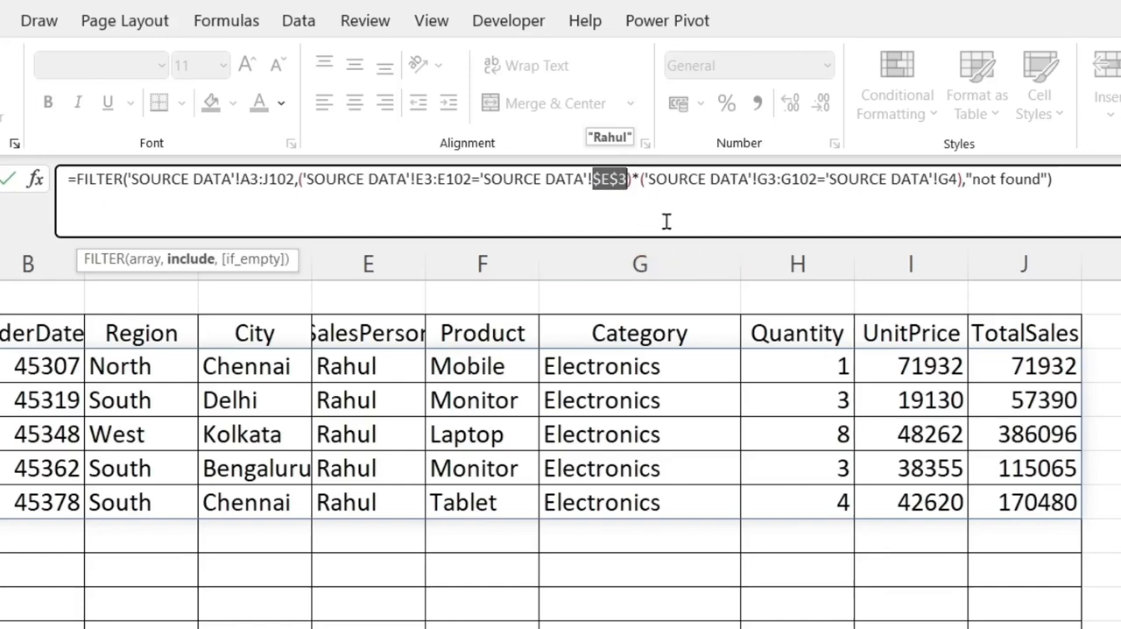
pyautogui.click(948, 180)
pyautogui.press('F4')
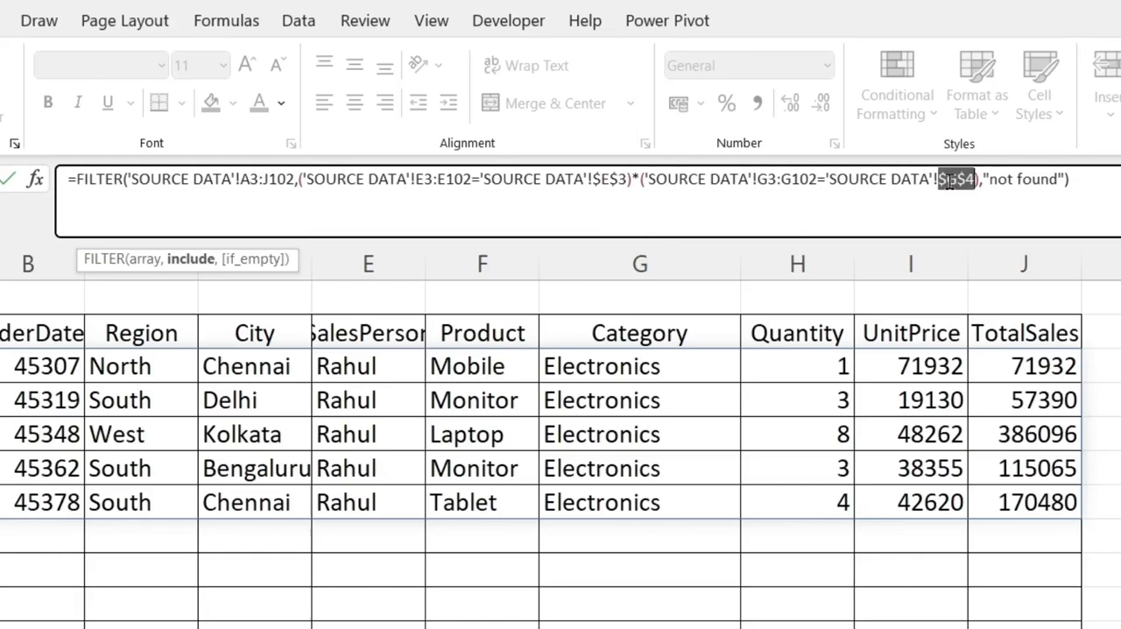
pyautogui.click(1085, 180)
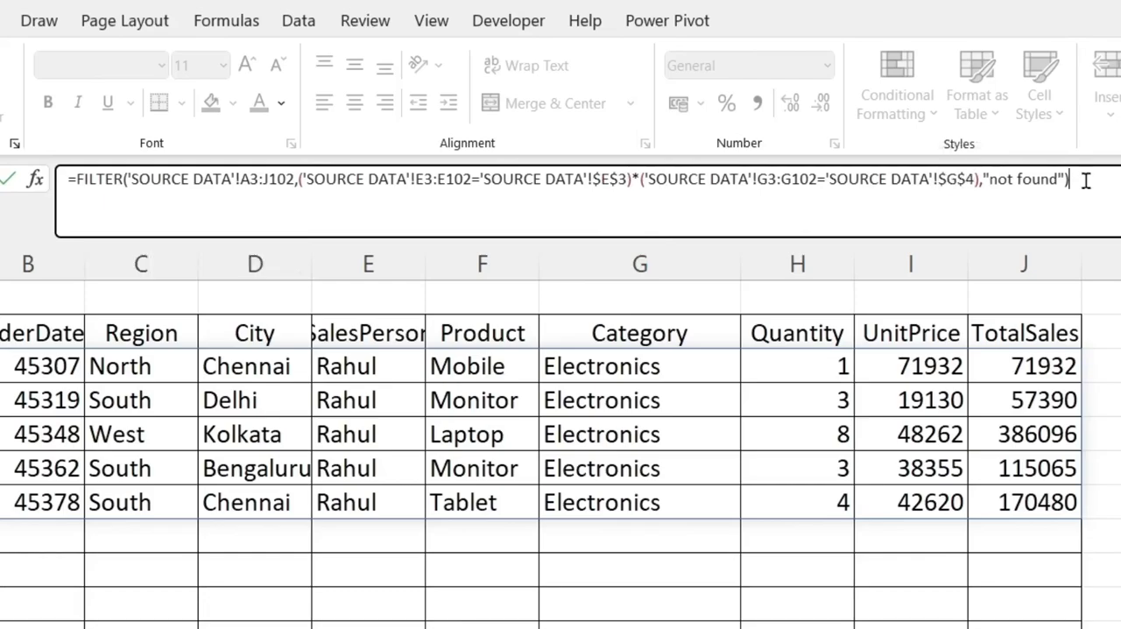
pyautogui.press('Return')
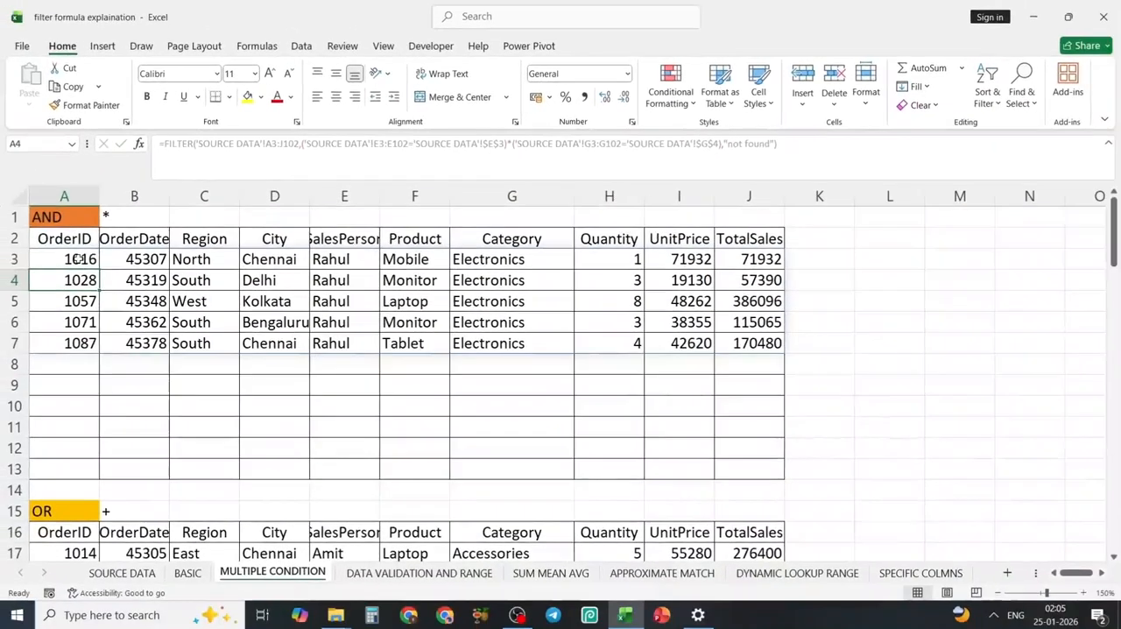
# Copy the AND formula from A3 into A17 of the OR table and compare both tables' rows.
pyautogui.click(77, 259)
pyautogui.hotkey('ctrl', 'c')
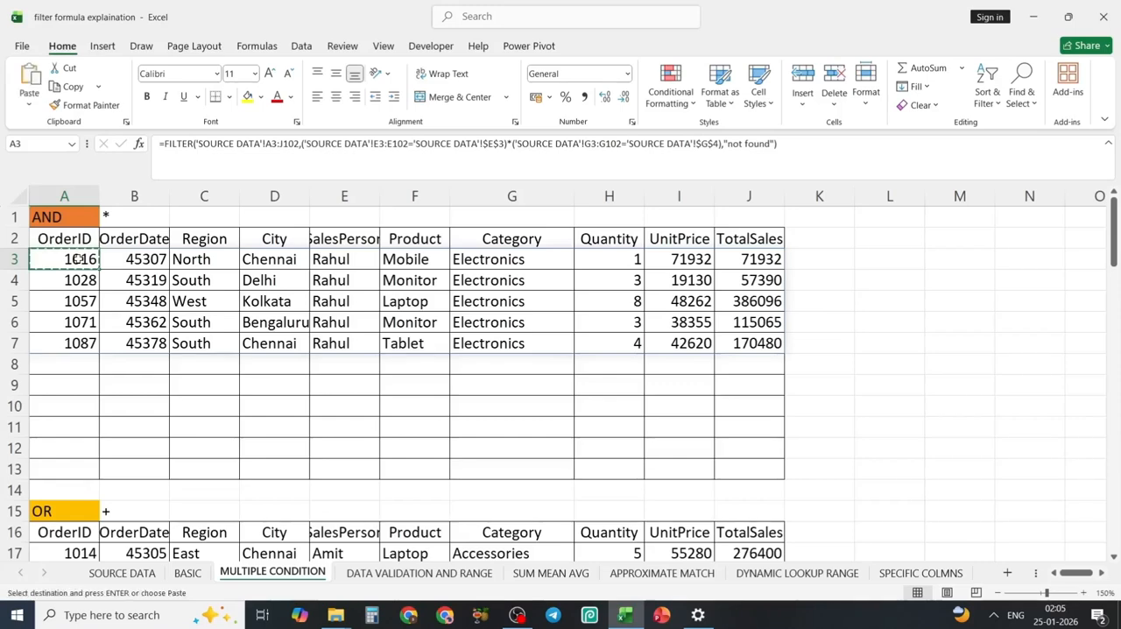
pyautogui.scroll(-2, 70, 394)
pyautogui.click(69, 427)
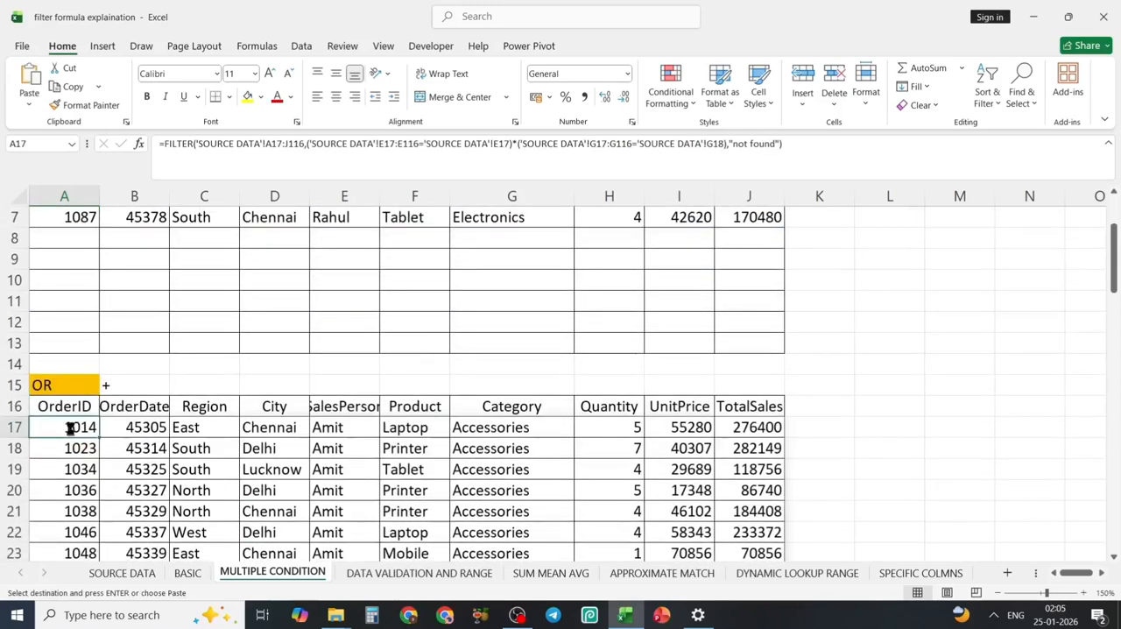
pyautogui.hotkey('ctrl', 'v')
pyautogui.click(399, 473)
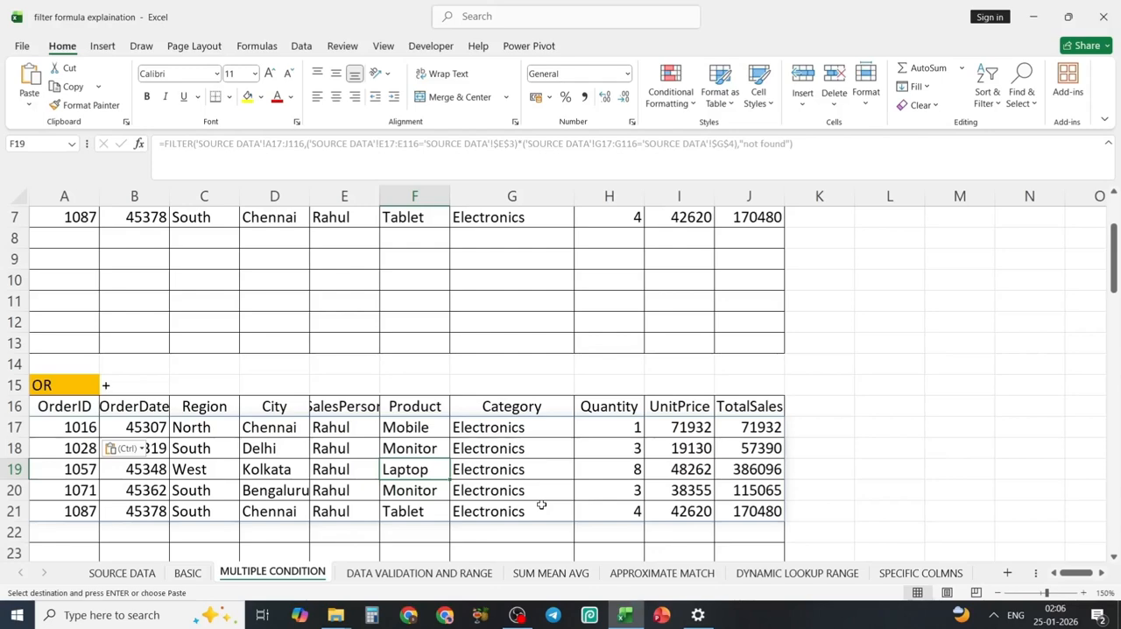
pyautogui.scroll(2, 541, 506)
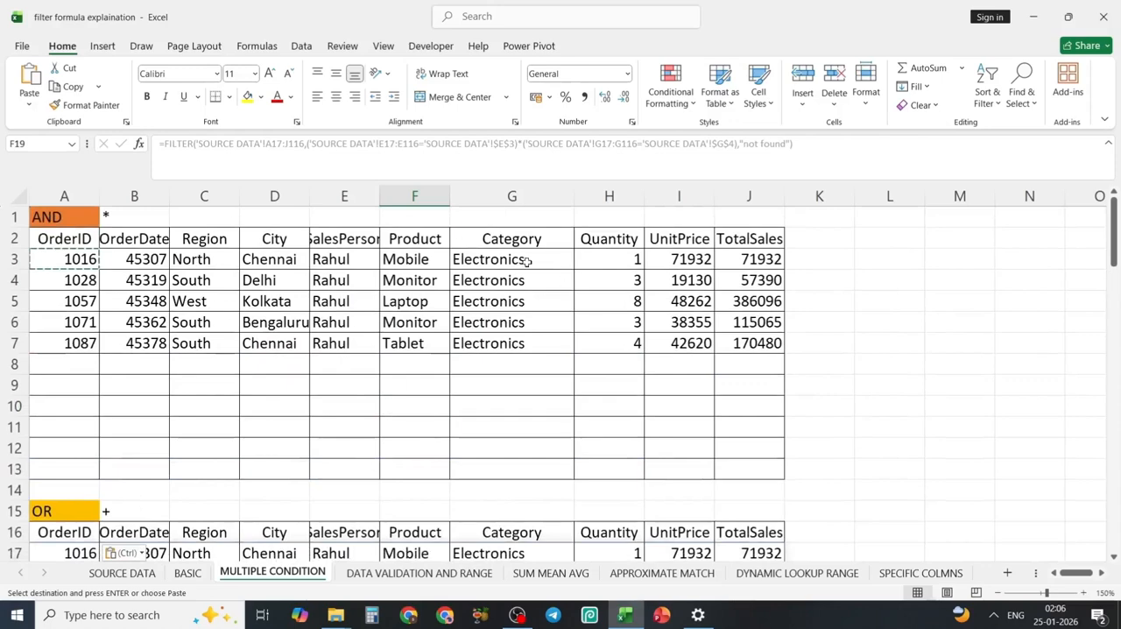
pyautogui.scroll(-2, 163, 444)
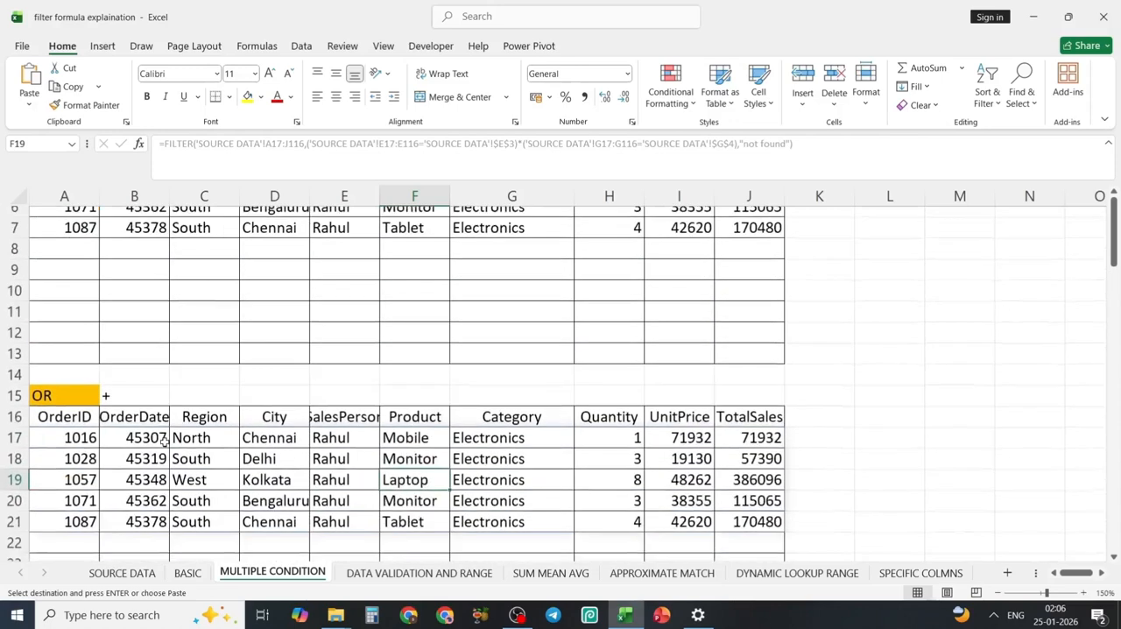
# Replace the * between the two conditions in A17's FILTER formula with + for OR logic.
pyautogui.click(77, 427)
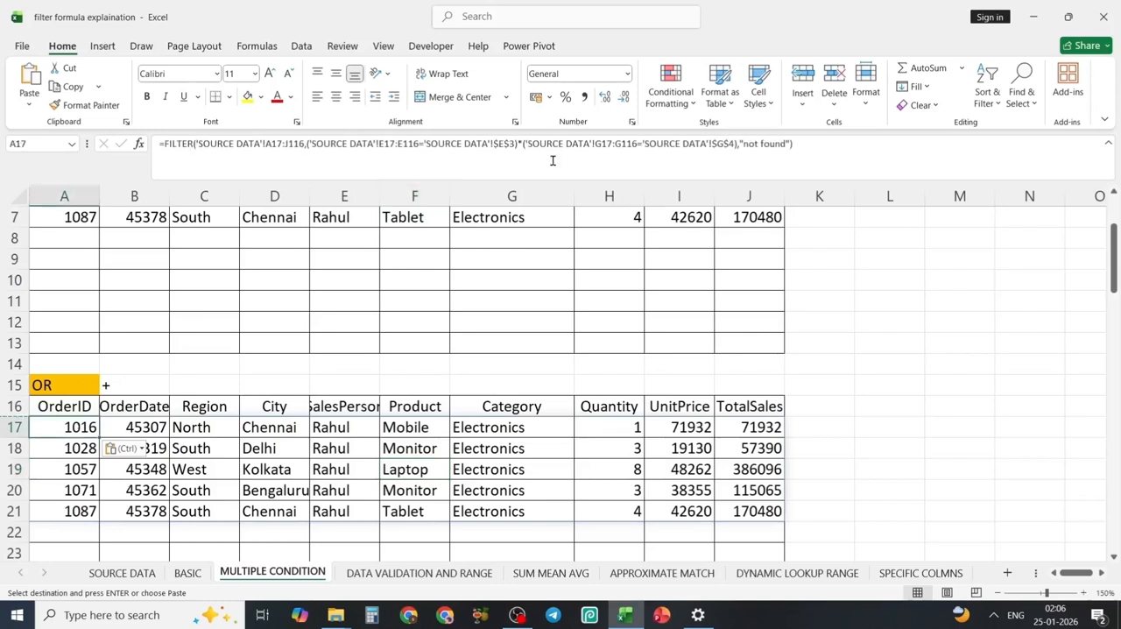
pyautogui.click(523, 142)
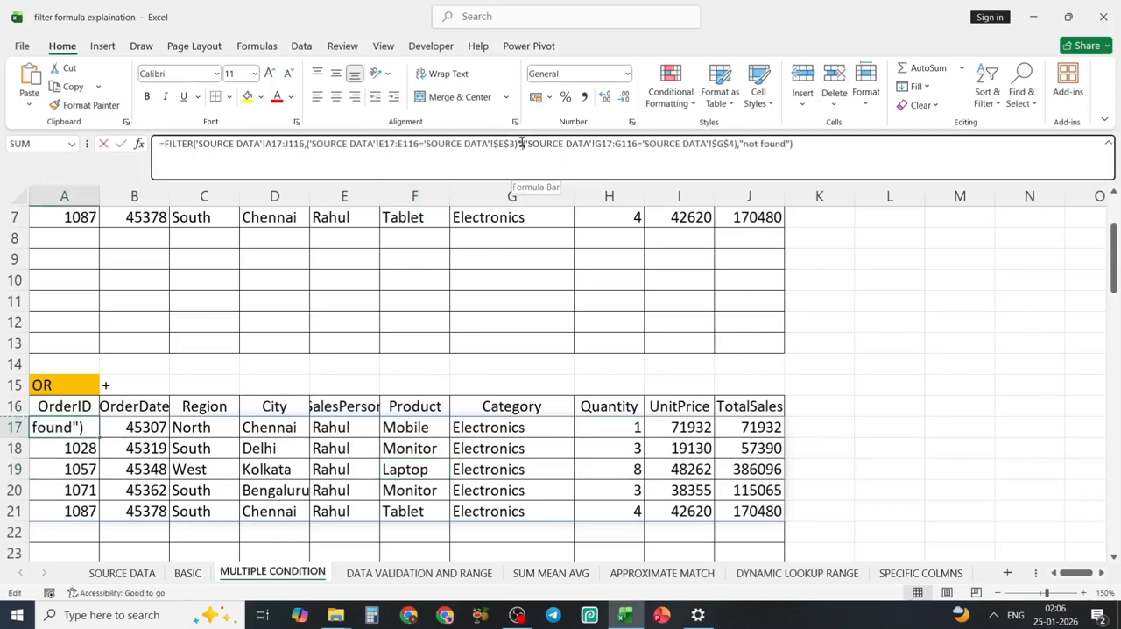
pyautogui.write('+')
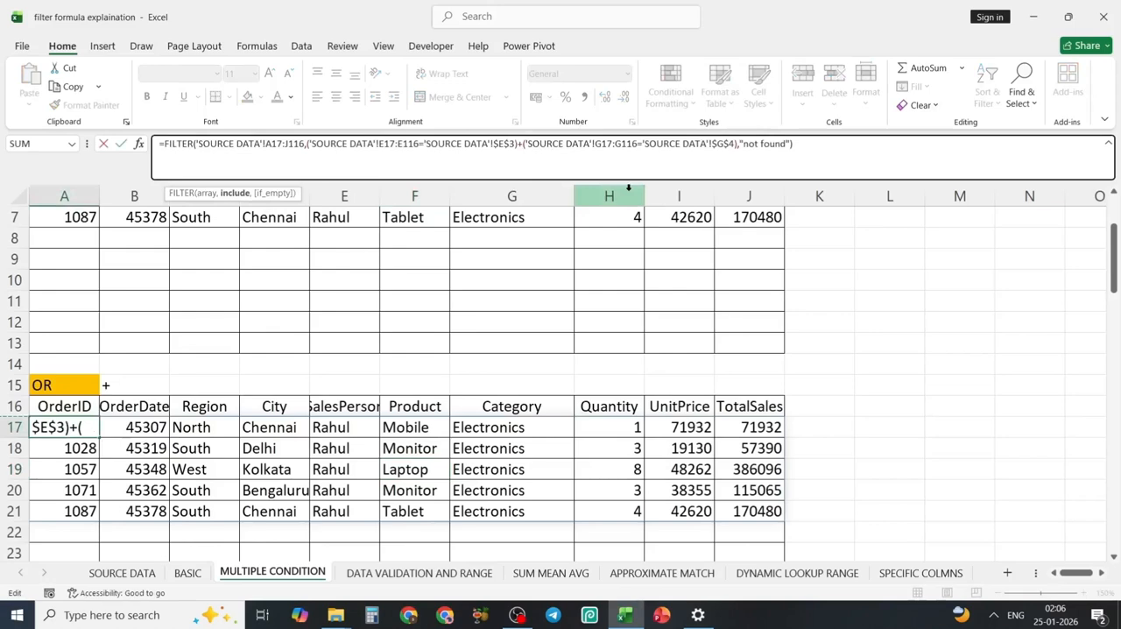
pyautogui.click(833, 140)
pyautogui.press('Return')
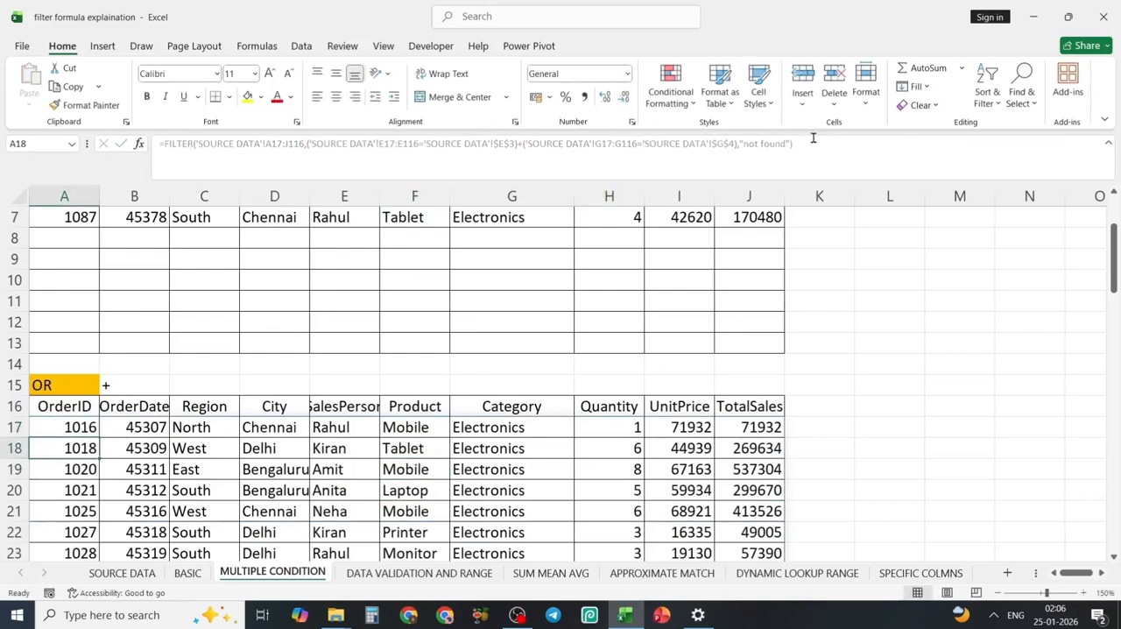
# Examine the OR table's SalesPerson and Category columns to check that each row meets at least one condition.
pyautogui.scroll(-5, 405, 472)
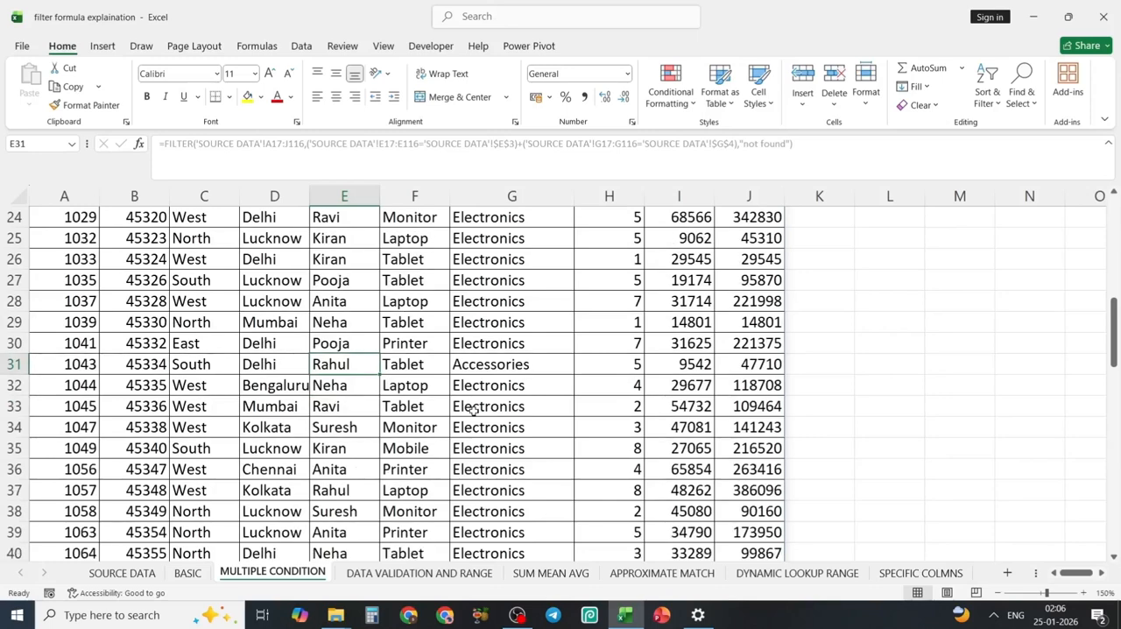
pyautogui.scroll(-1, 474, 410)
pyautogui.scroll(6, 438, 394)
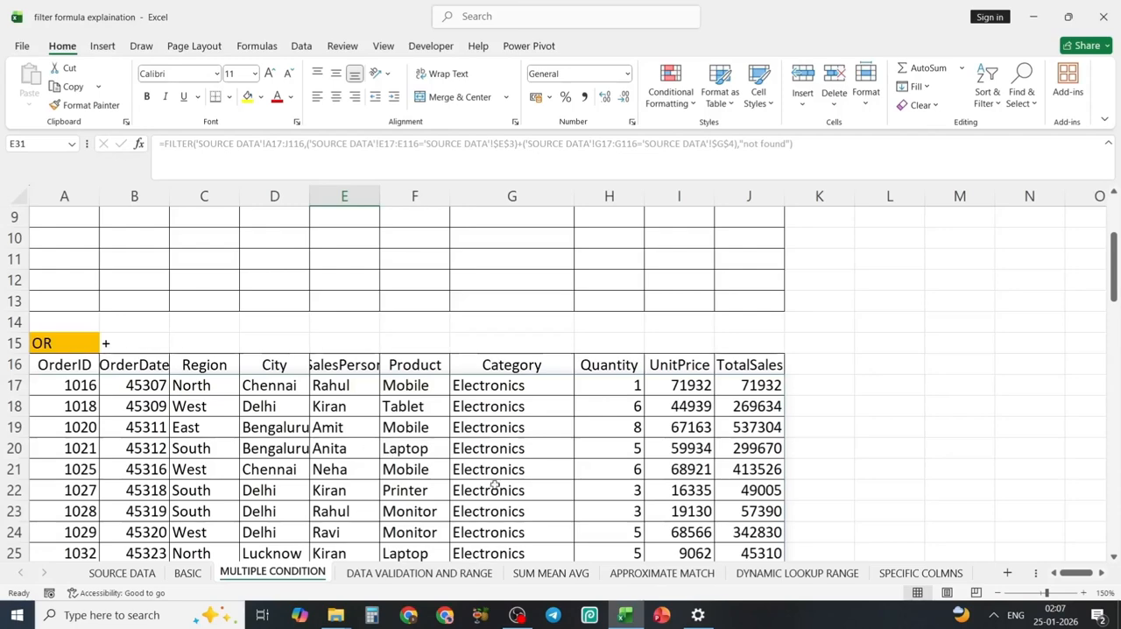
pyautogui.scroll(-1, 509, 475)
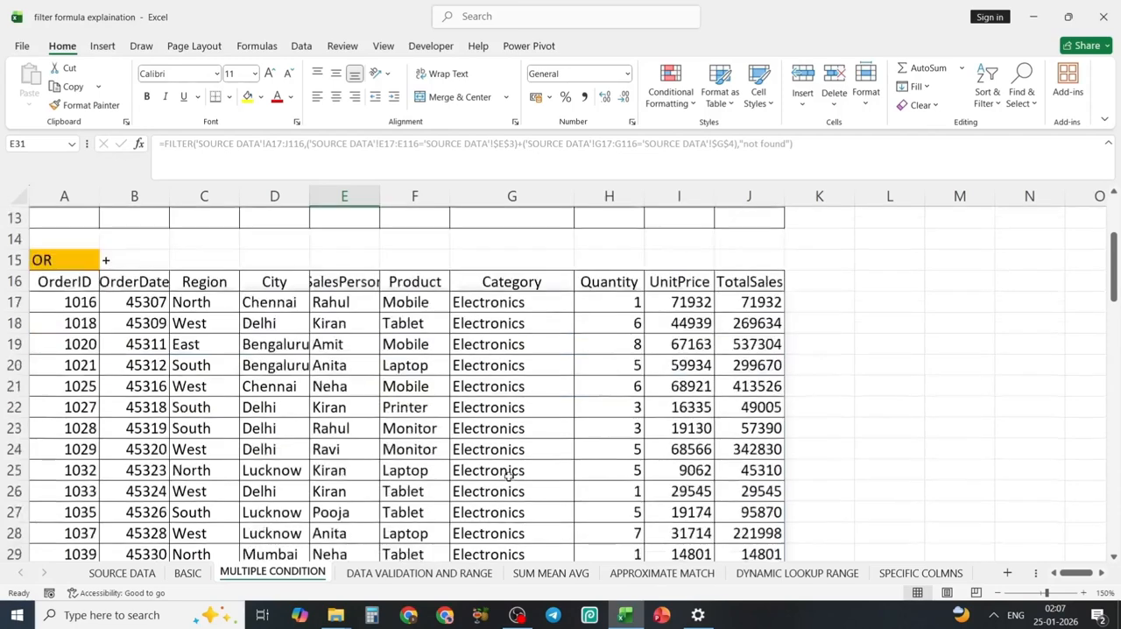
pyautogui.scroll(-3, 508, 475)
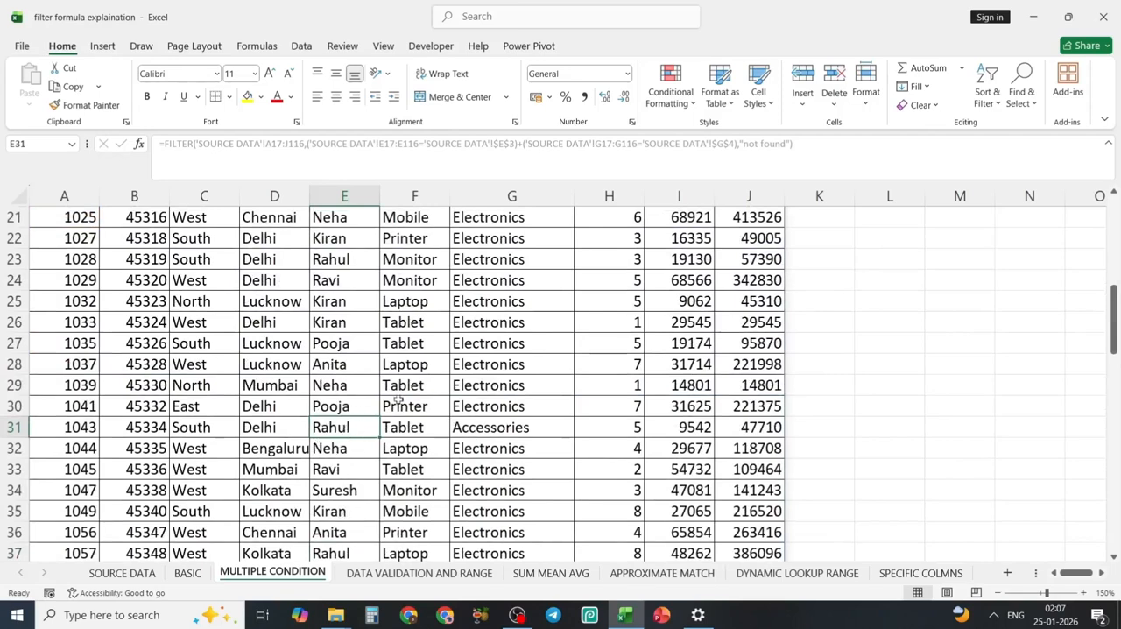
pyautogui.scroll(7, 472, 365)
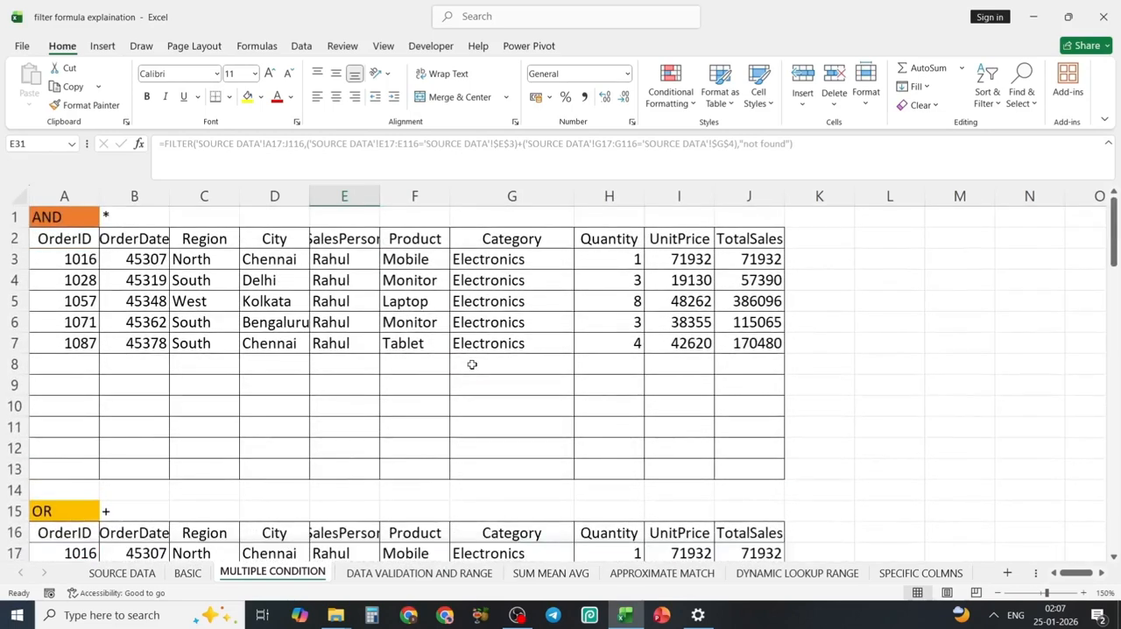
# Open the DATA VALIDATION AND RANGE sheet and inspect the FILTER formula in A3.
pyautogui.click(373, 580)
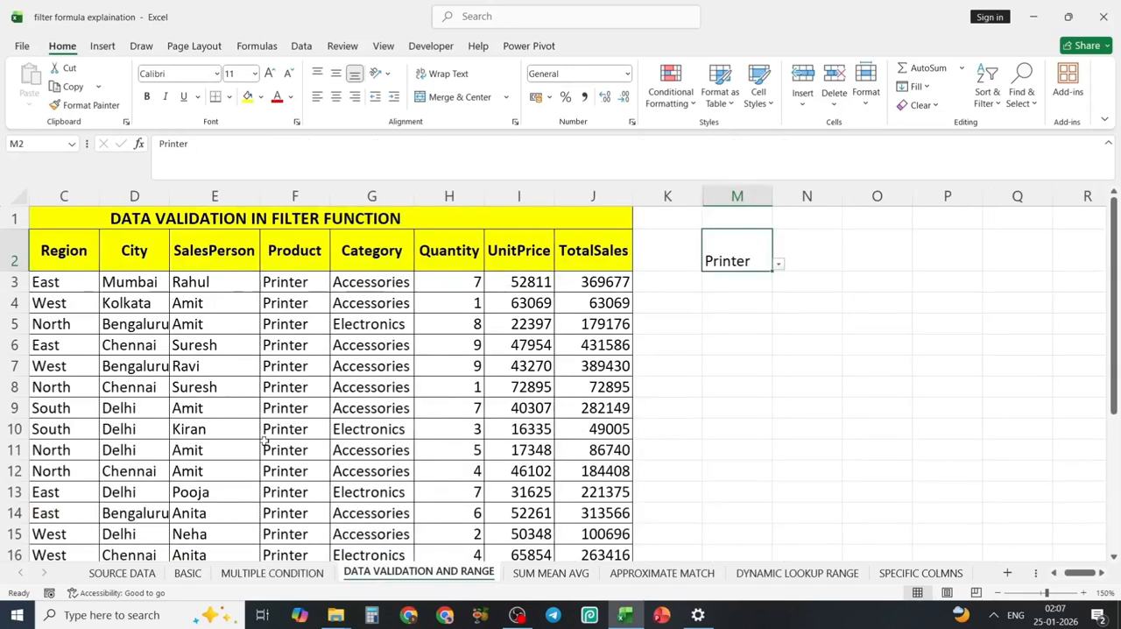
pyautogui.hscroll(-2, 64, 281)
pyautogui.click(63, 284)
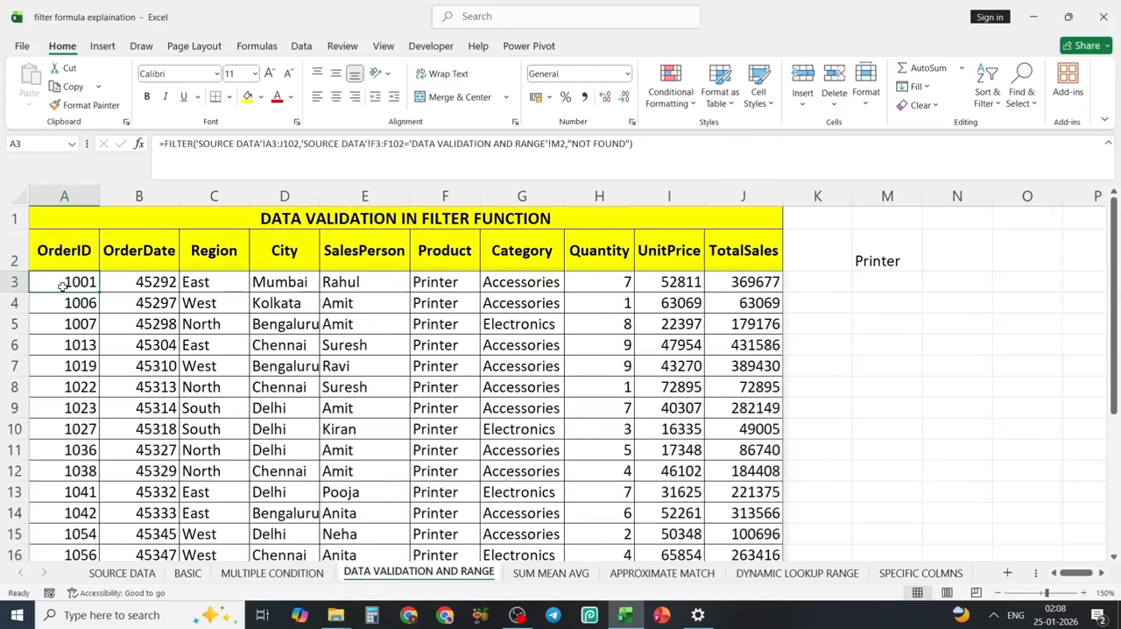
# Choose Mobile, Laptop, Monitor and Tablet in turn as the product in M2 and review the filtered rows.
pyautogui.click(891, 265)
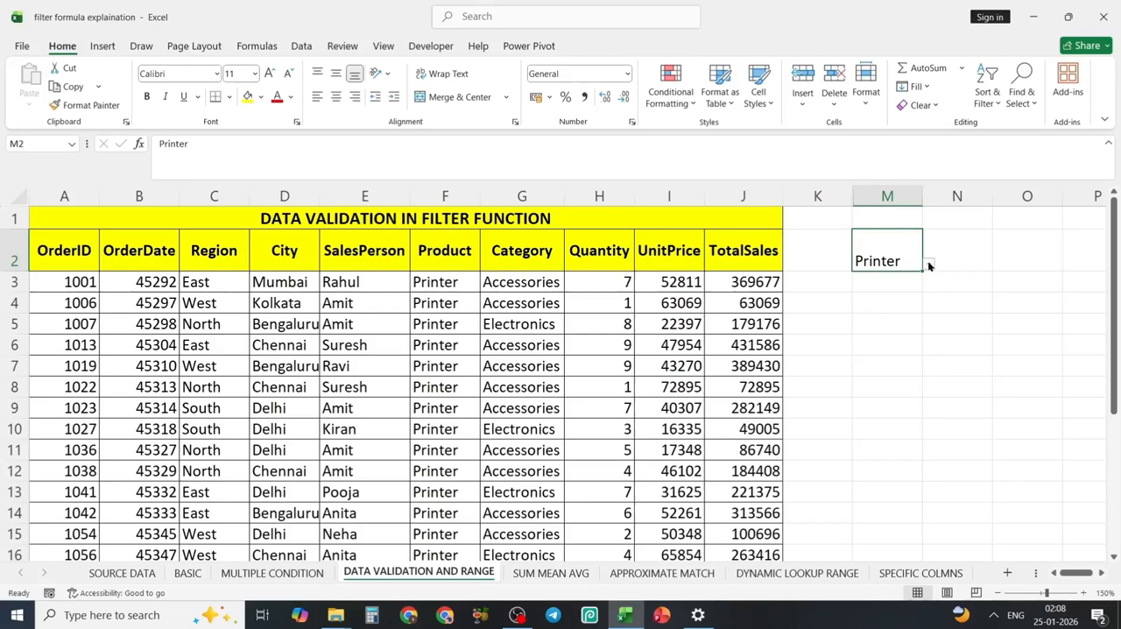
pyautogui.click(930, 265)
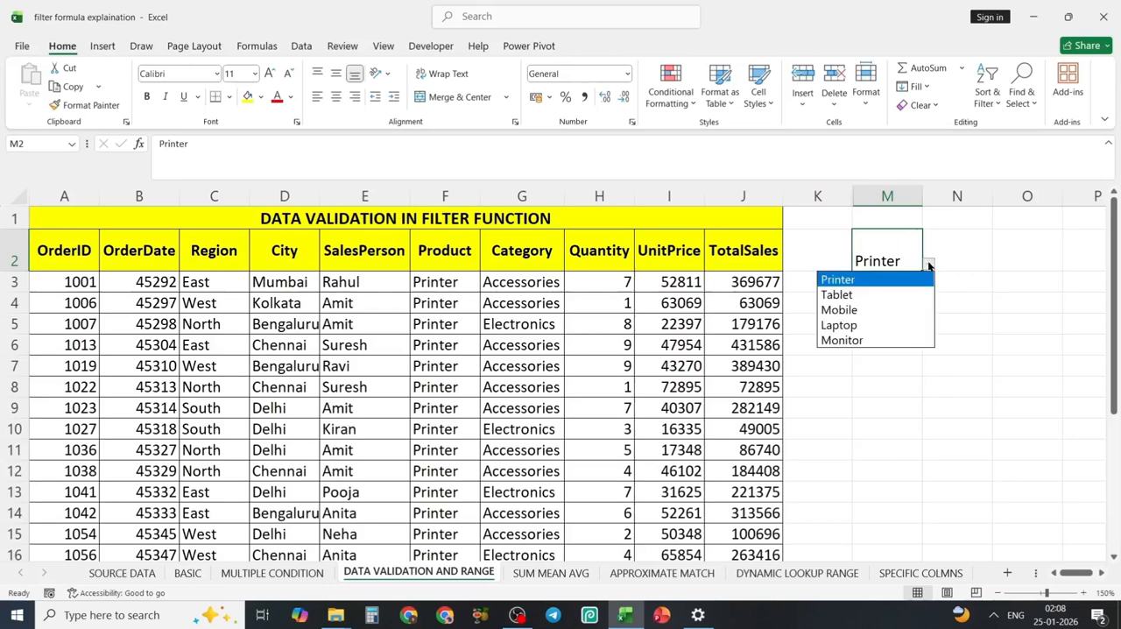
pyautogui.click(852, 302)
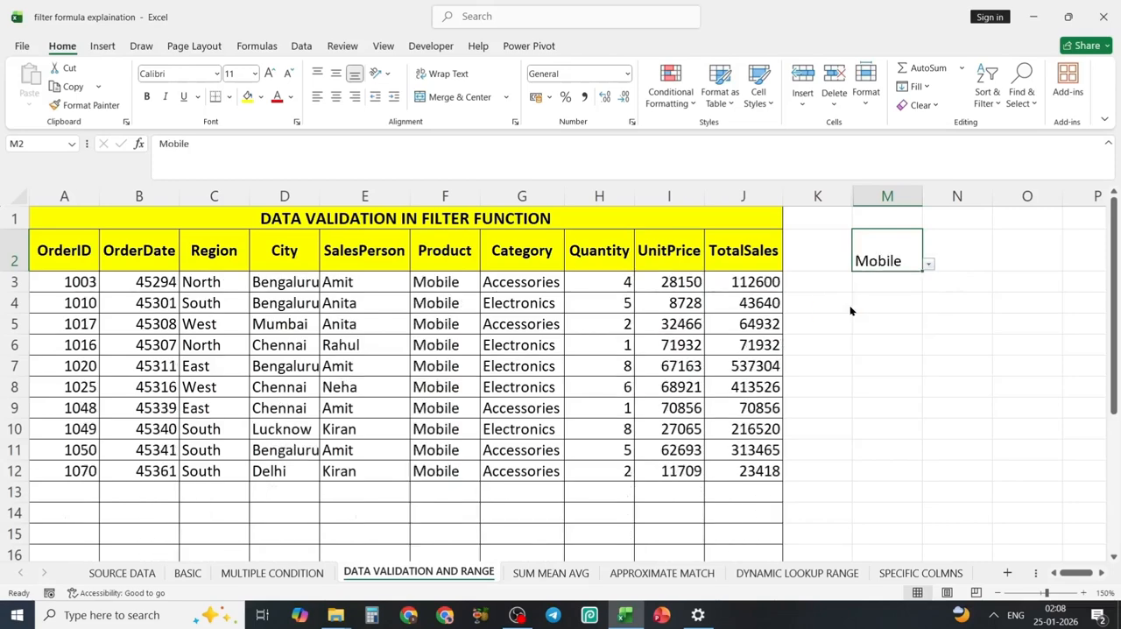
pyautogui.click(930, 265)
pyautogui.press('Escape')
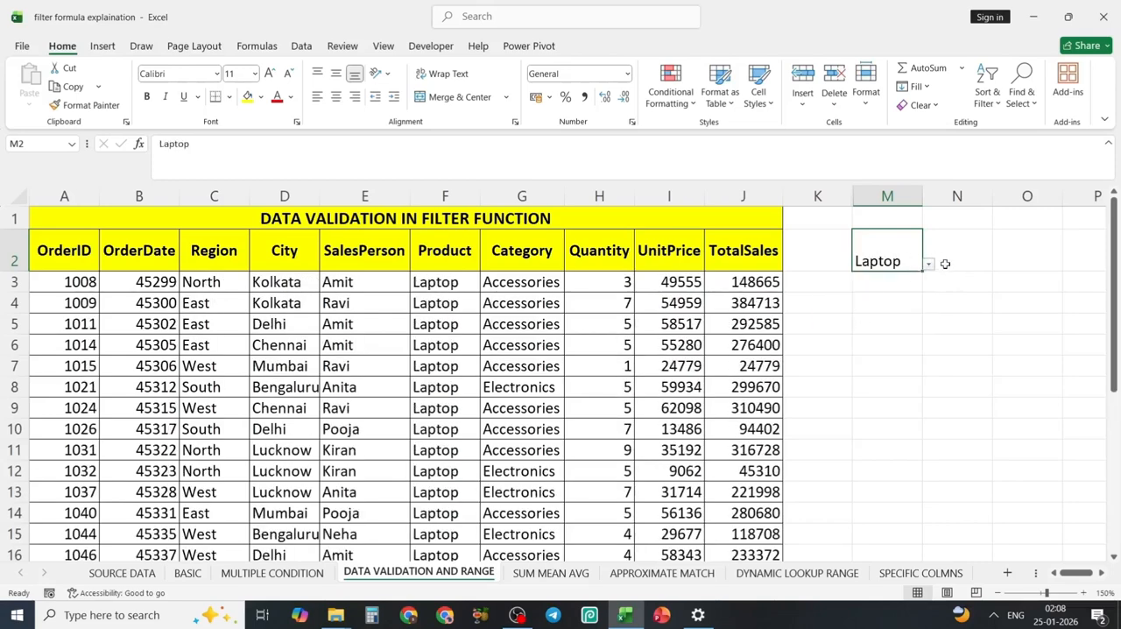
pyautogui.click(930, 265)
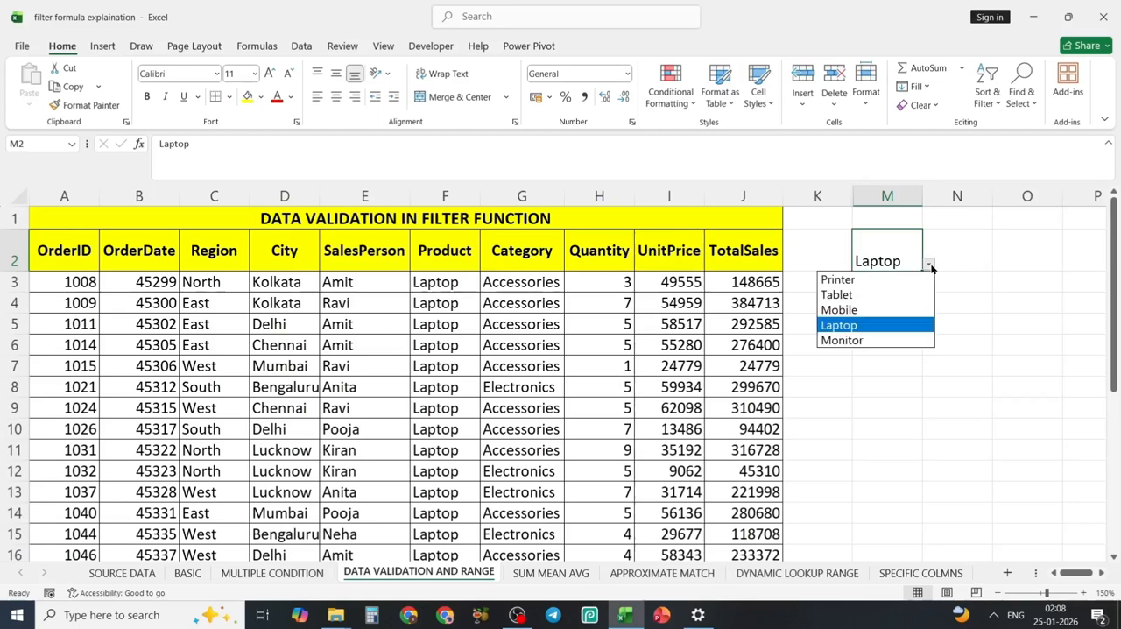
pyautogui.click(855, 342)
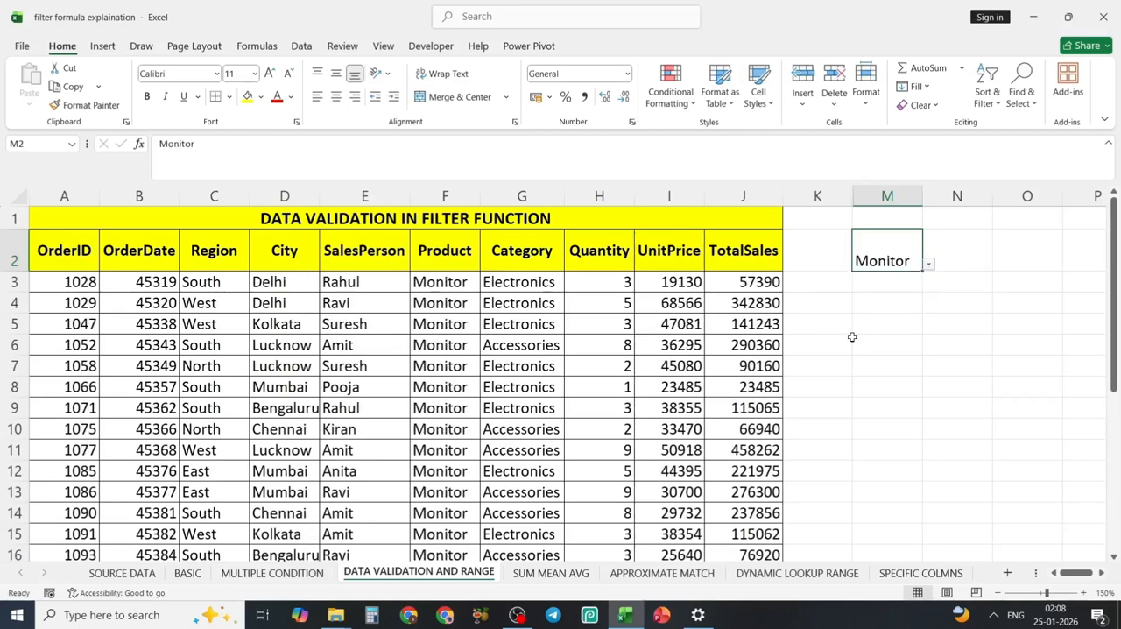
pyautogui.click(930, 264)
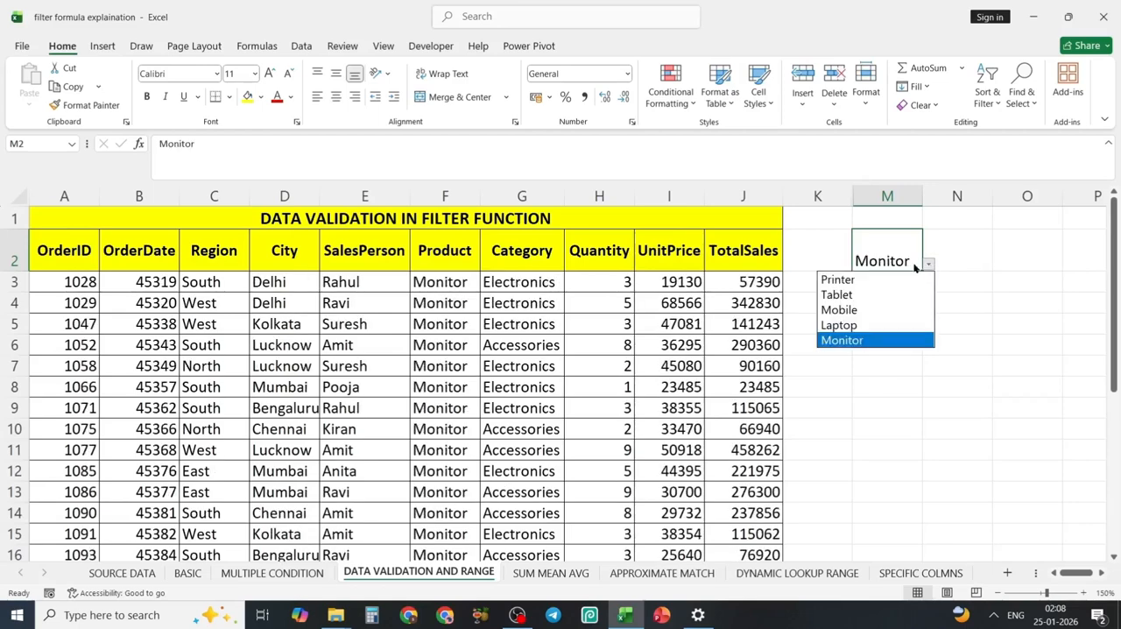
pyautogui.click(848, 295)
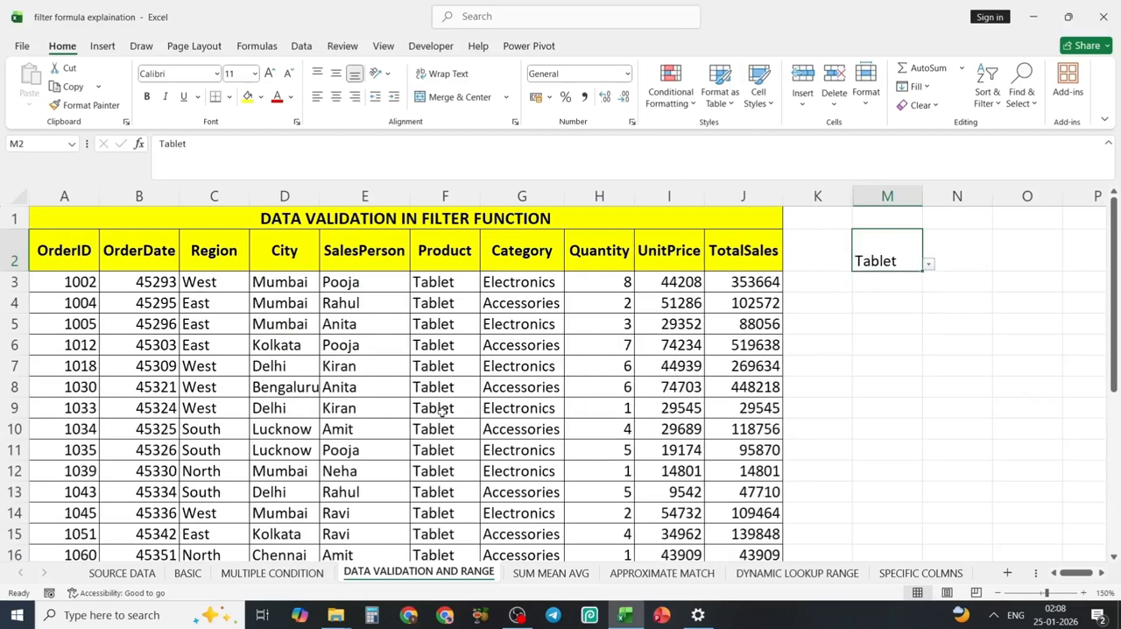
pyautogui.scroll(-1, 443, 410)
pyautogui.scroll(1, 443, 410)
# Clear the FILTER formula in A3 and the selected product in M2 on the DATA VALIDATION AND RANGE sheet.
pyautogui.click(54, 283)
pyautogui.press('Delete')
pyautogui.click(876, 255)
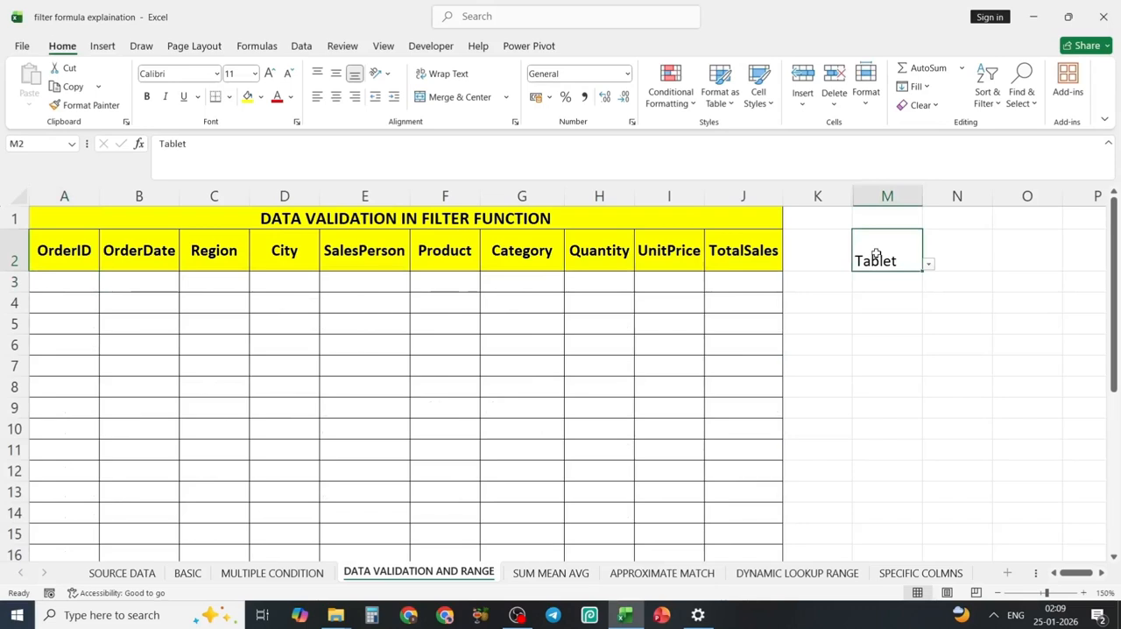
pyautogui.press('Delete')
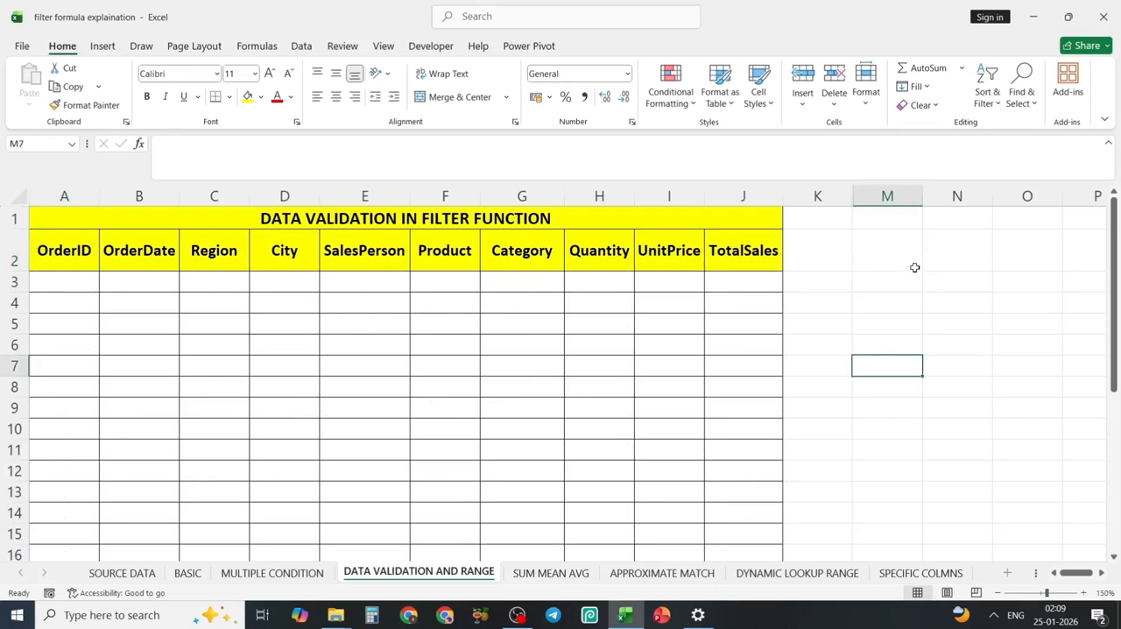
pyautogui.click(891, 264)
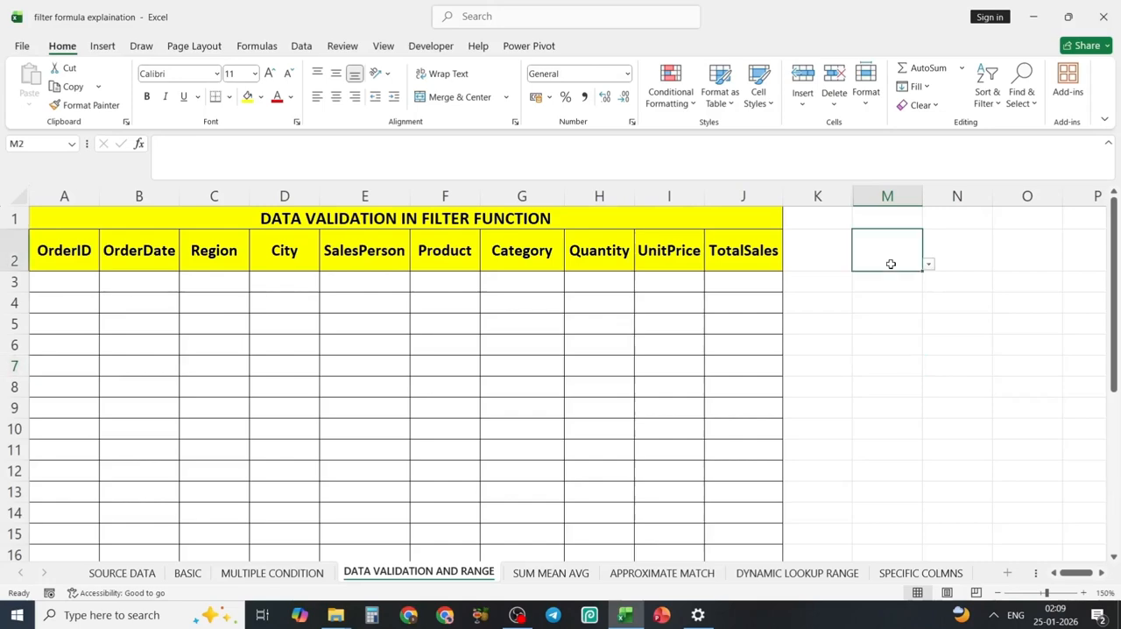
# Enter =UNIQUE(F3:F102) in cell L3 of the SOURCE DATA sheet to list the distinct products.
pyautogui.click(122, 573)
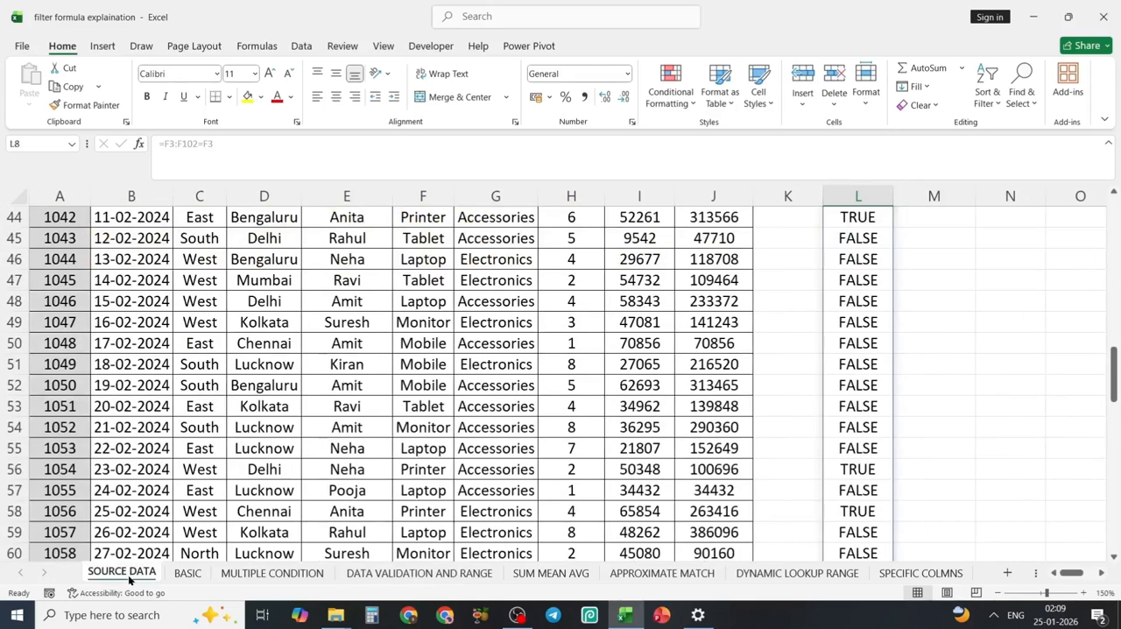
pyautogui.scroll(15, 450, 348)
pyautogui.click(843, 290)
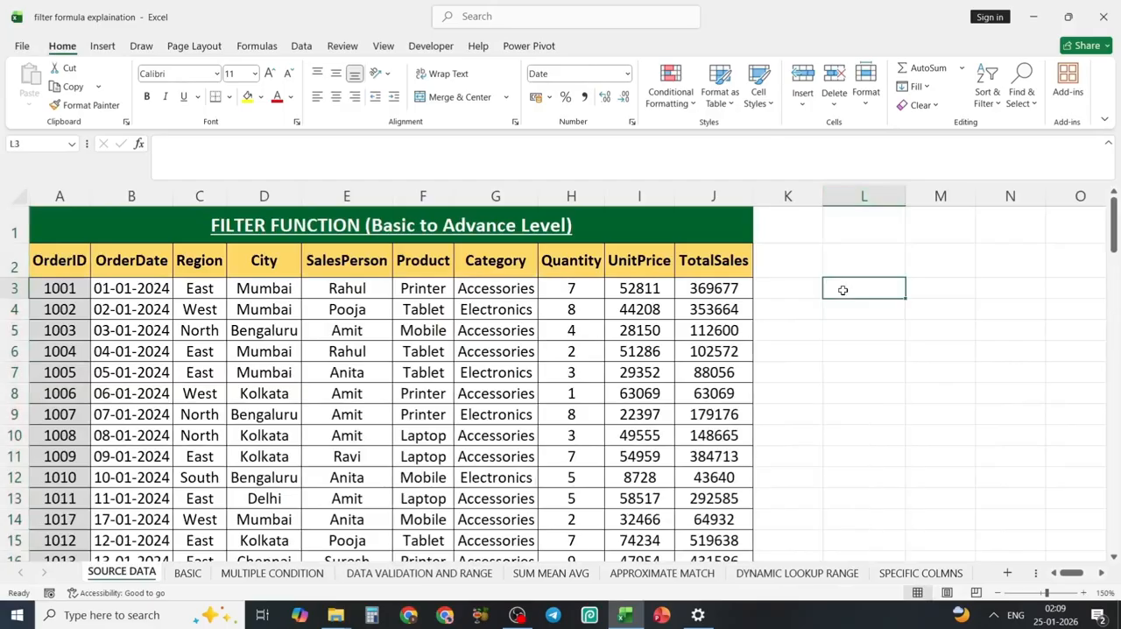
pyautogui.write('=u')
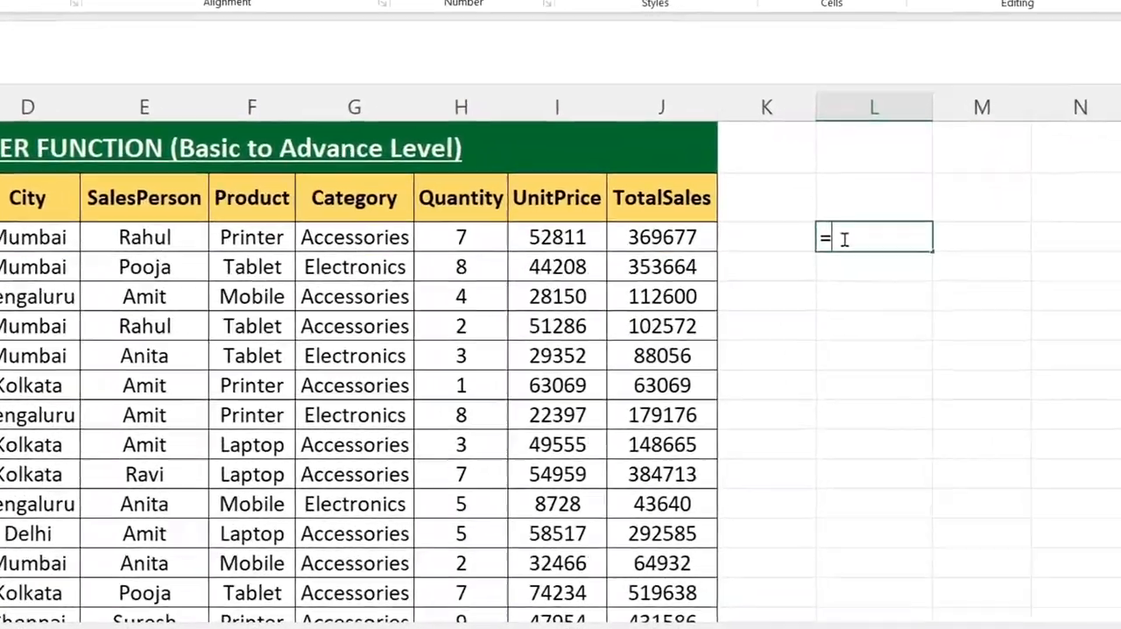
pyautogui.write('niq')
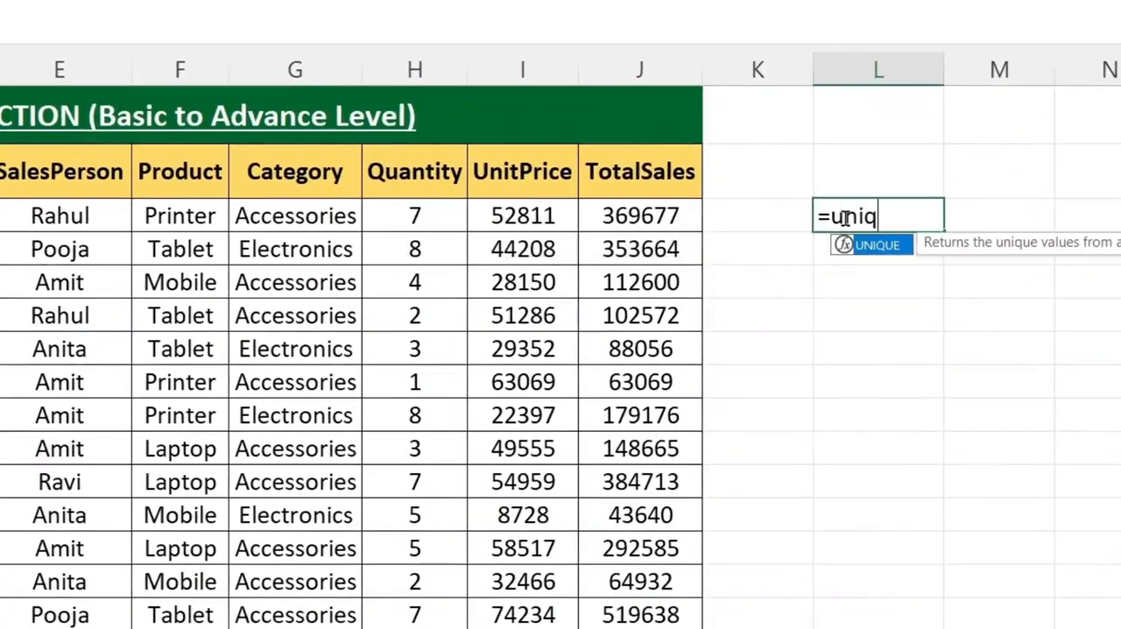
pyautogui.press('Tab')
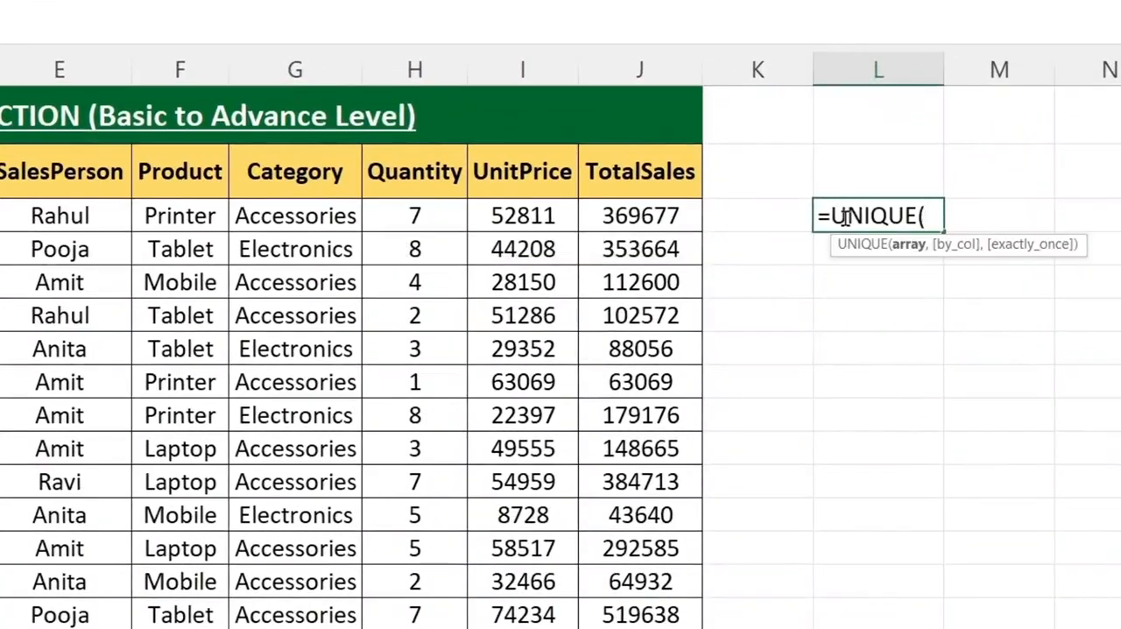
pyautogui.click(190, 220)
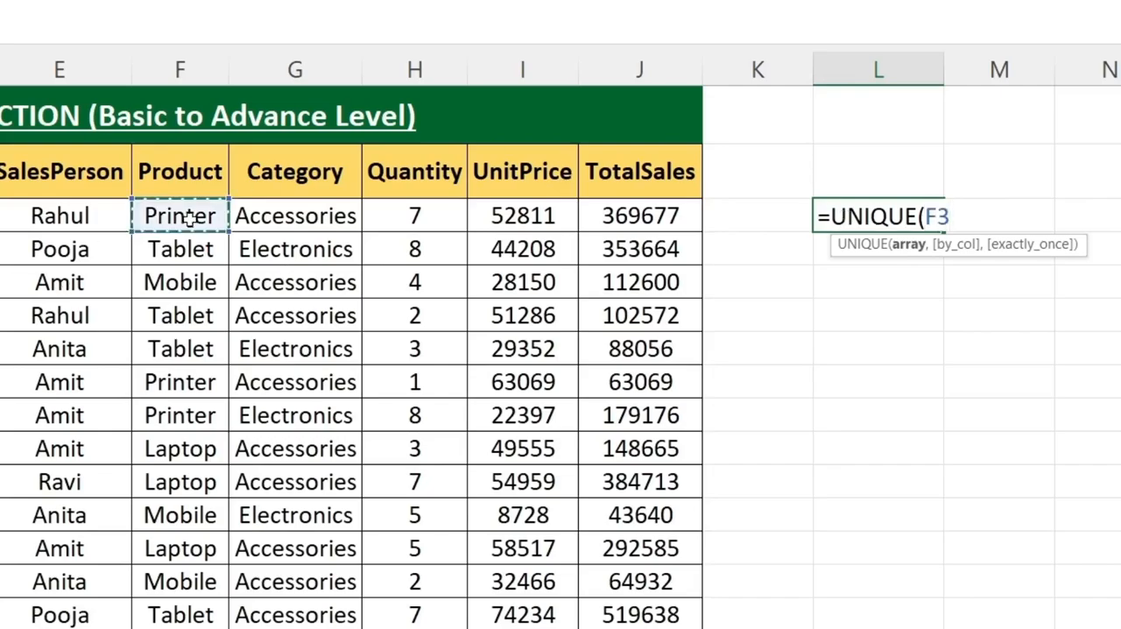
pyautogui.hotkey('ctrl', 'shift', 'Down')
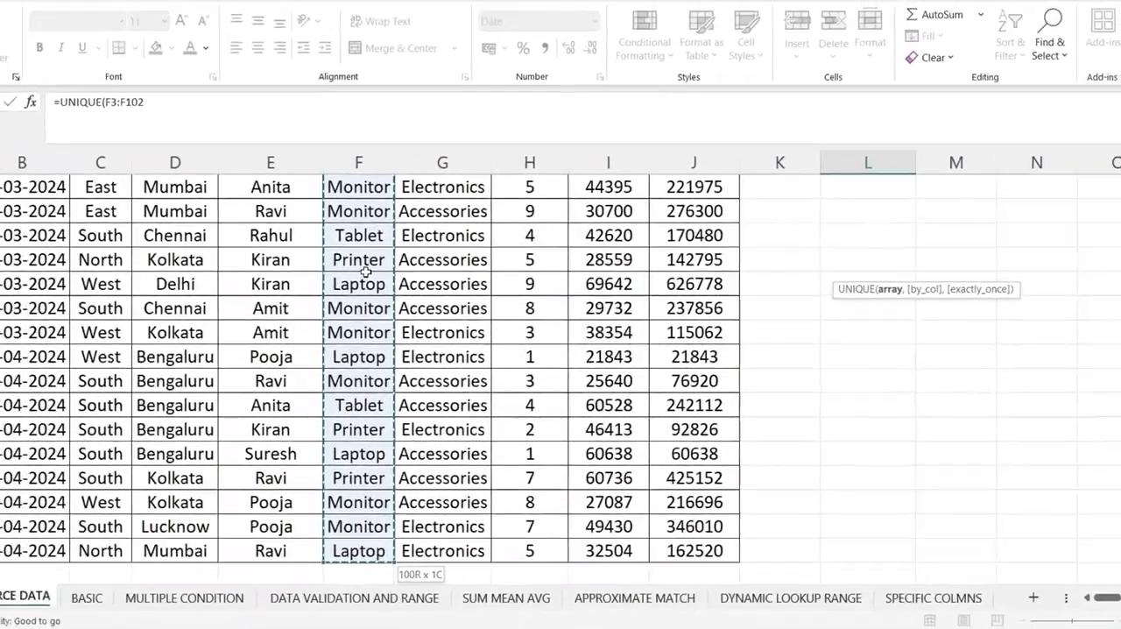
pyautogui.write(')')
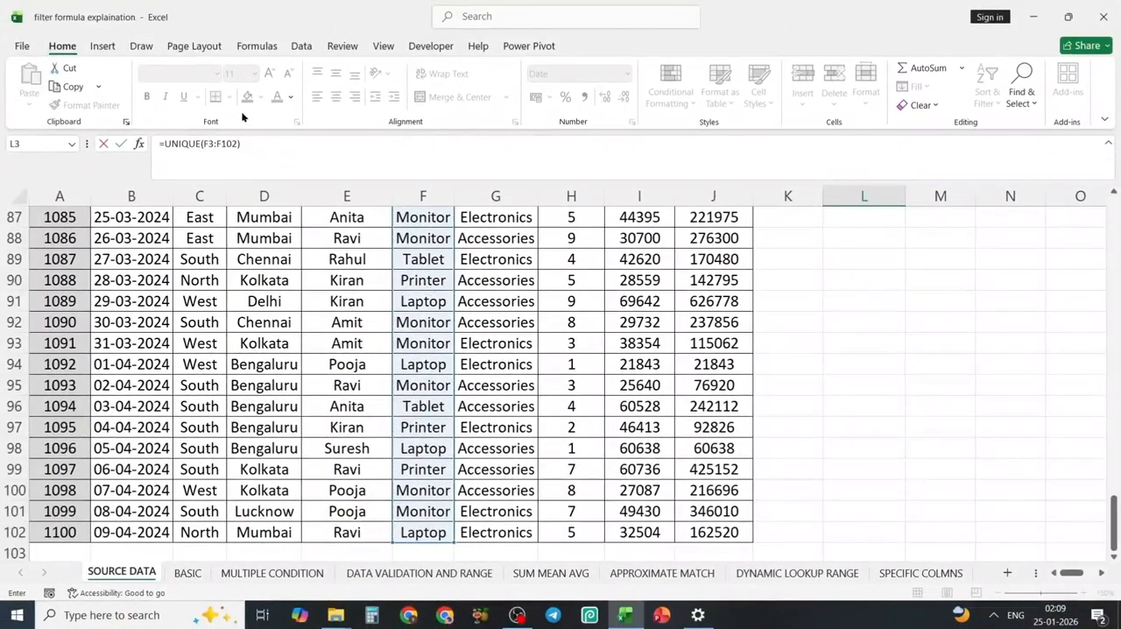
pyautogui.press('Return')
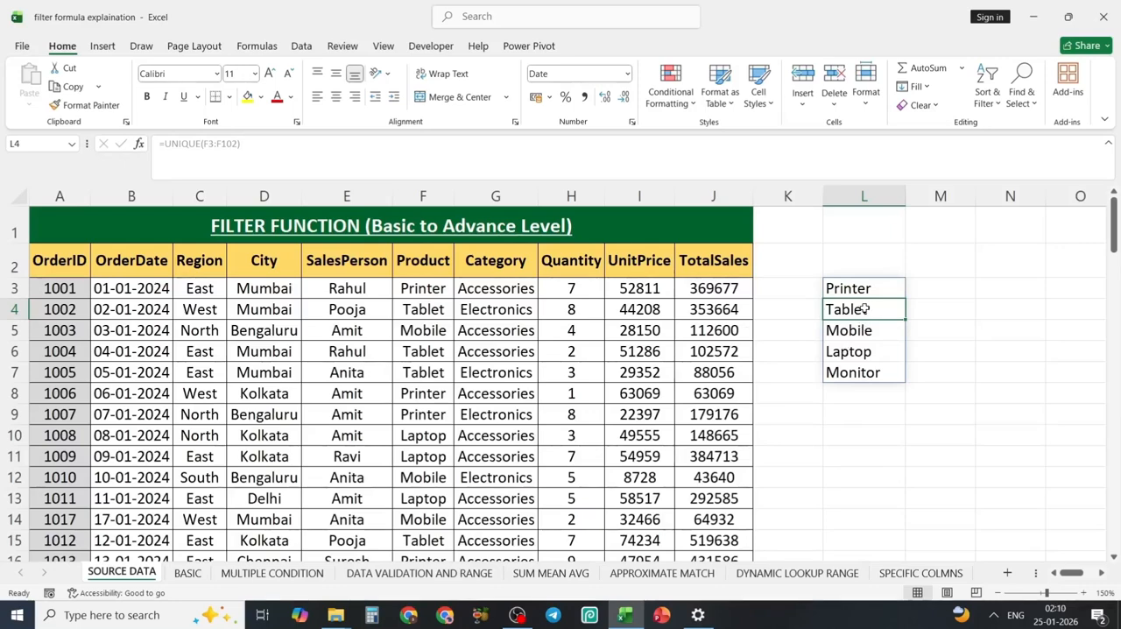
# Copy the unique product list L3:L7 and paste it as values at O2 on the DATA VALIDATION AND RANGE sheet.
pyautogui.moveTo(859, 290); pyautogui.dragTo(857, 372)
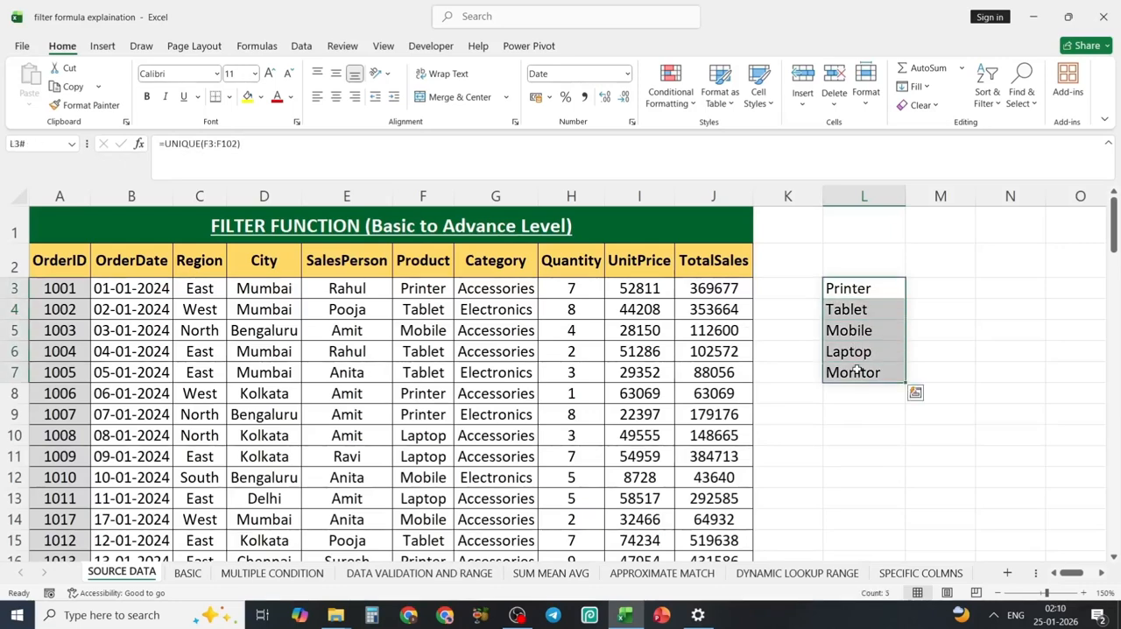
pyautogui.hotkey('ctrl', 'c')
pyautogui.hotkey('ctrl', 'q')
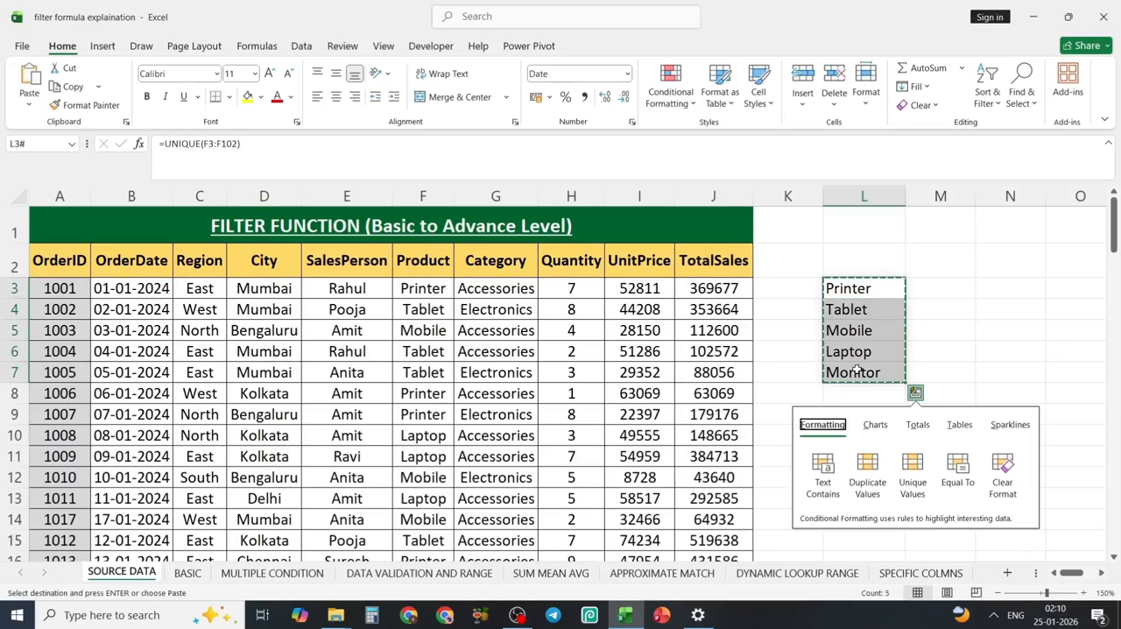
pyautogui.click(450, 578)
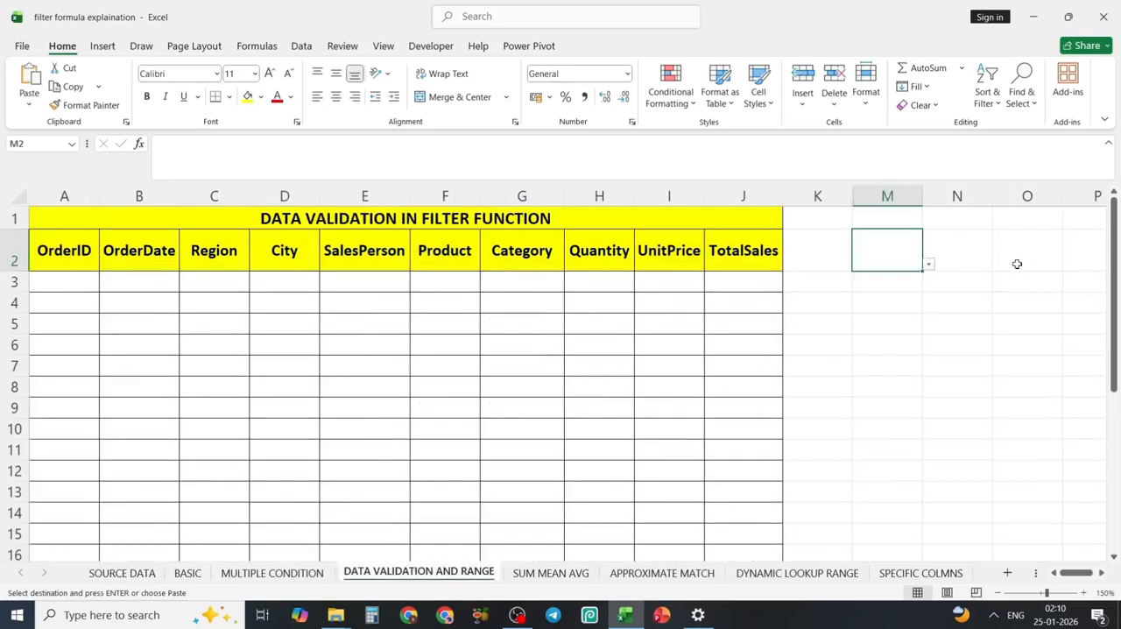
pyautogui.click(1011, 260)
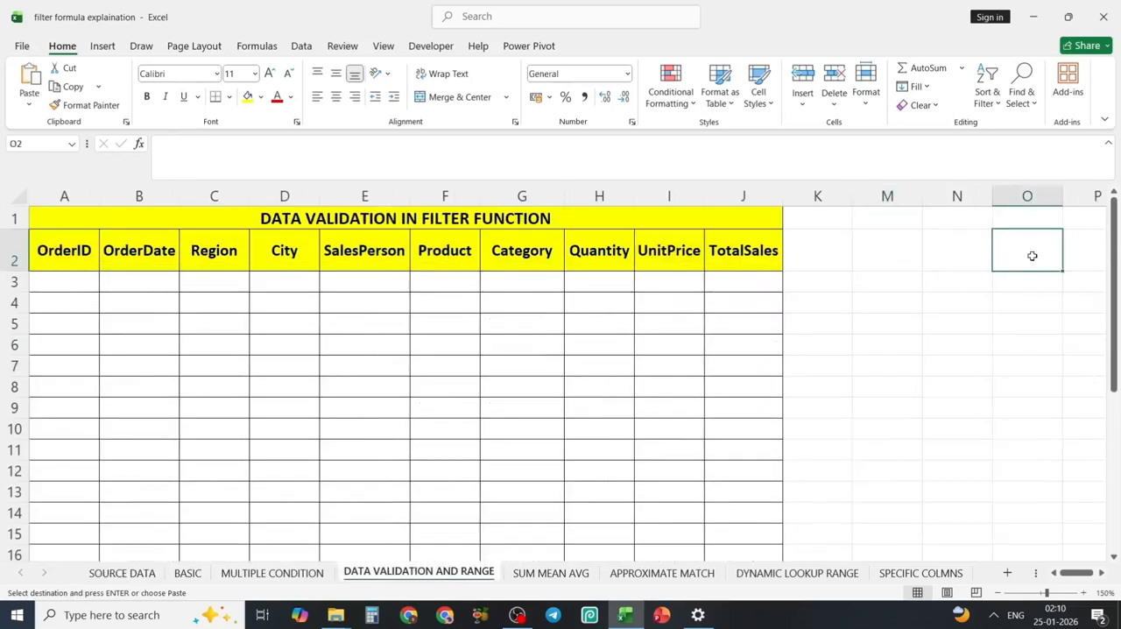
pyautogui.rightClick(1032, 256)
pyautogui.click(926, 282)
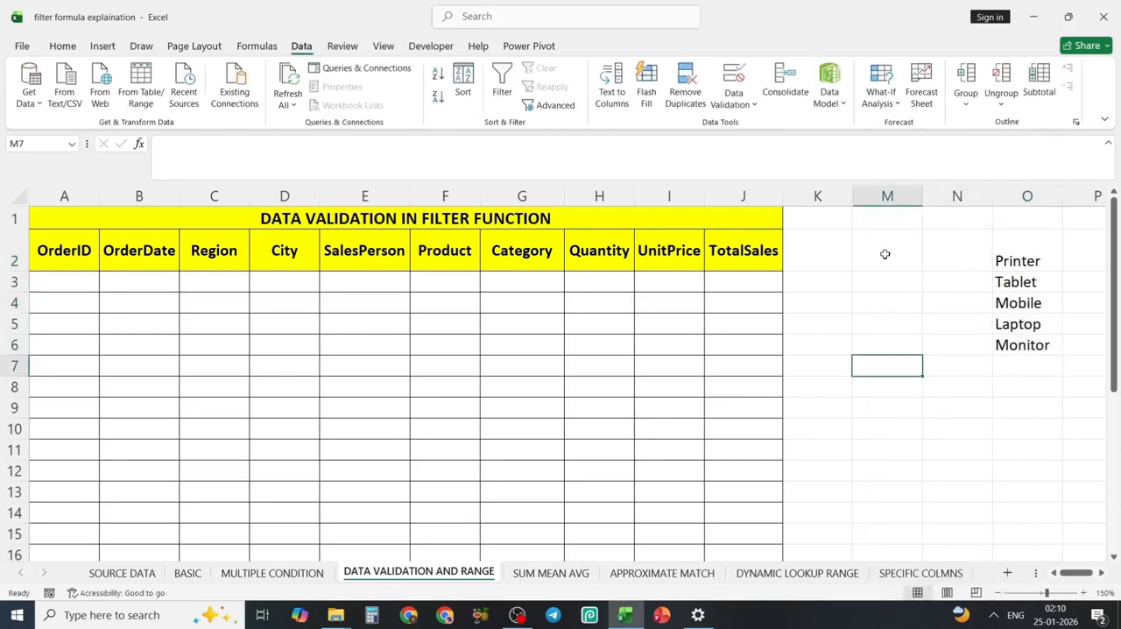
# Apply data validation to M2 that allows a List with the source =$O$2:$O$6.
pyautogui.click(885, 254)
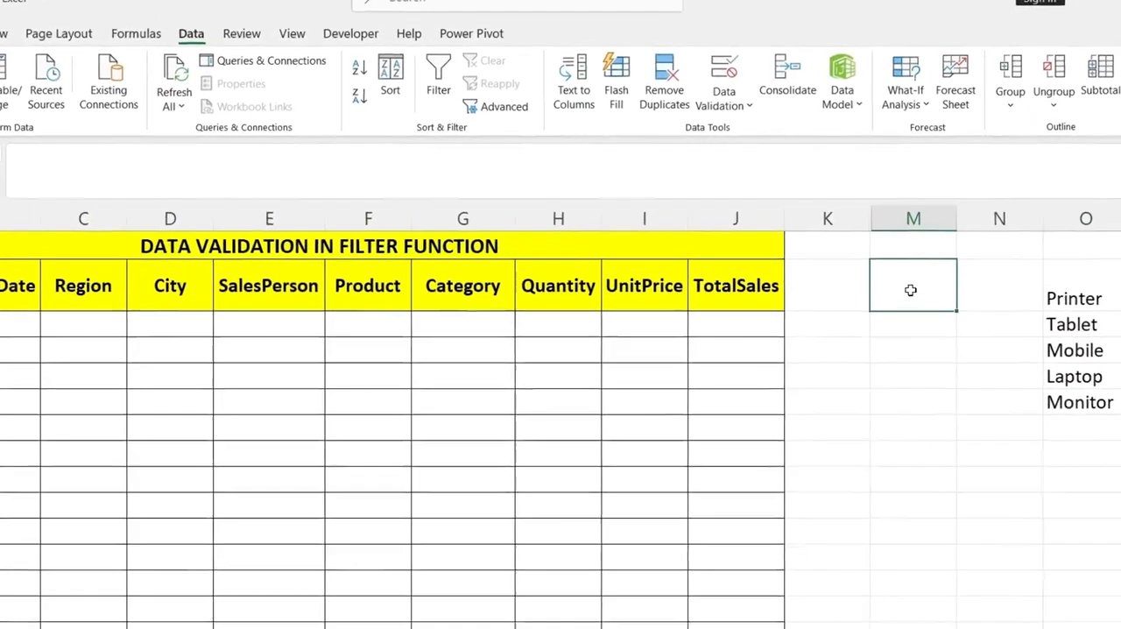
pyautogui.click(733, 106)
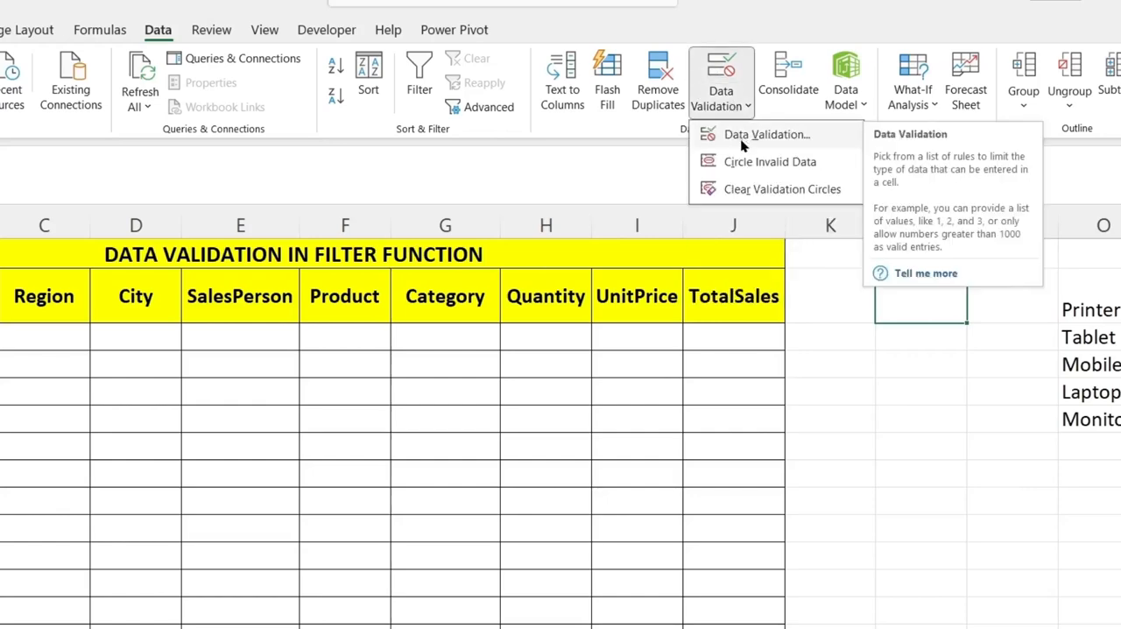
pyautogui.click(741, 140)
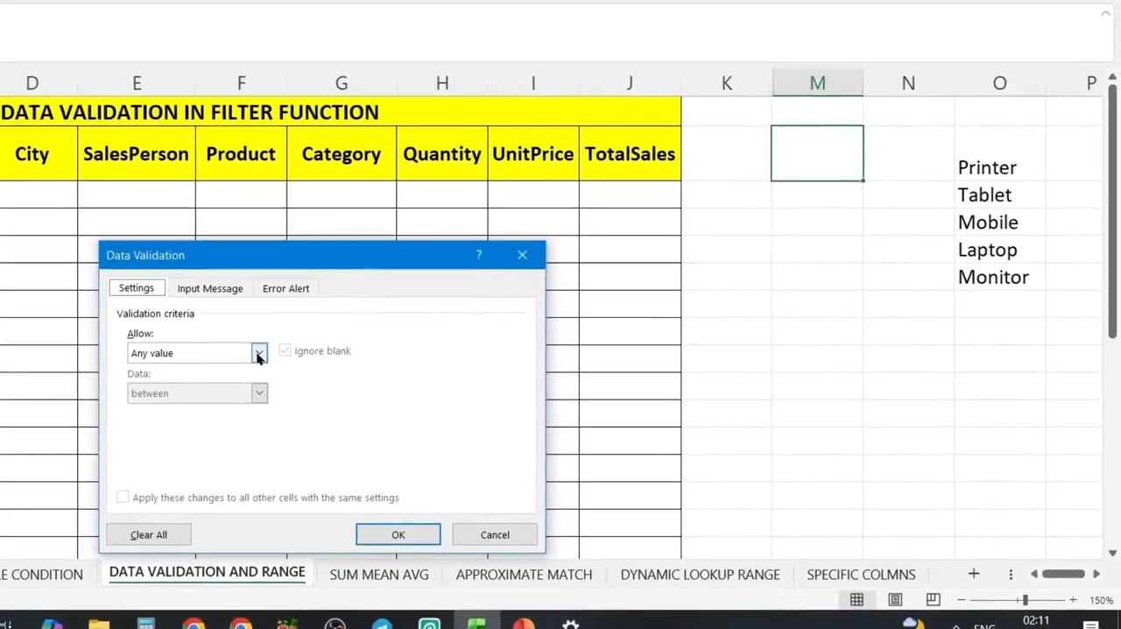
pyautogui.click(357, 488)
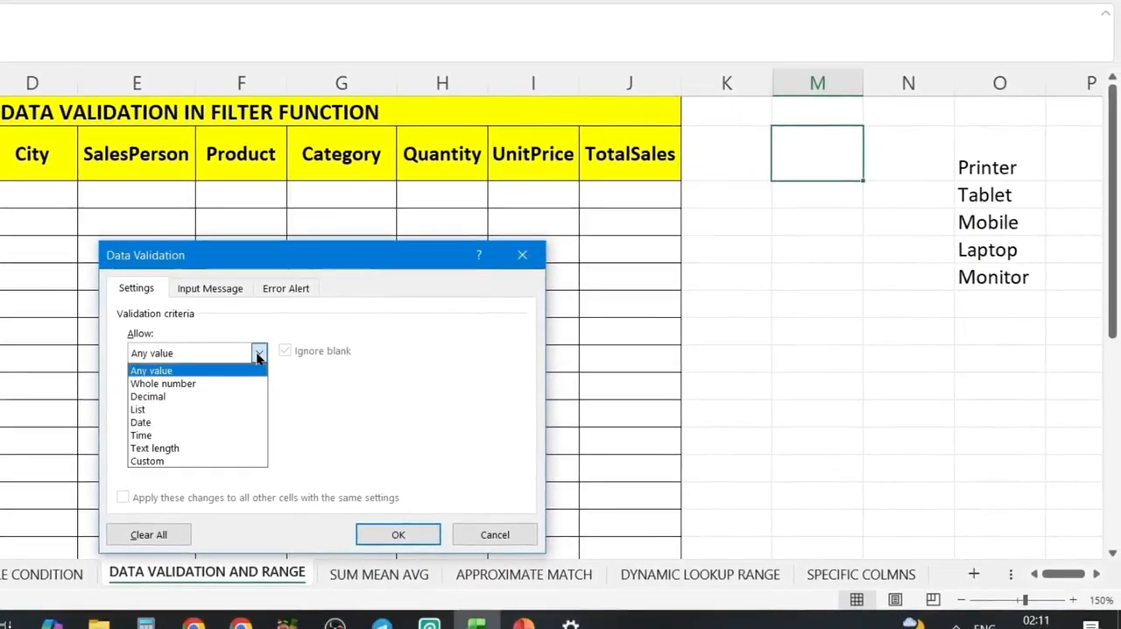
pyautogui.click(165, 409)
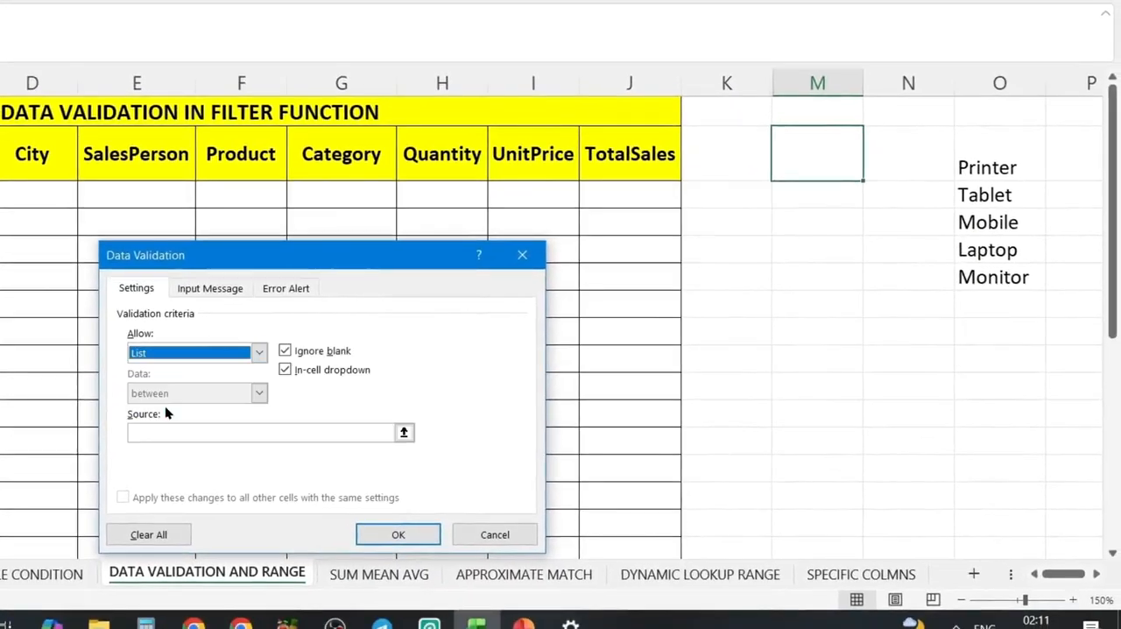
pyautogui.click(404, 432)
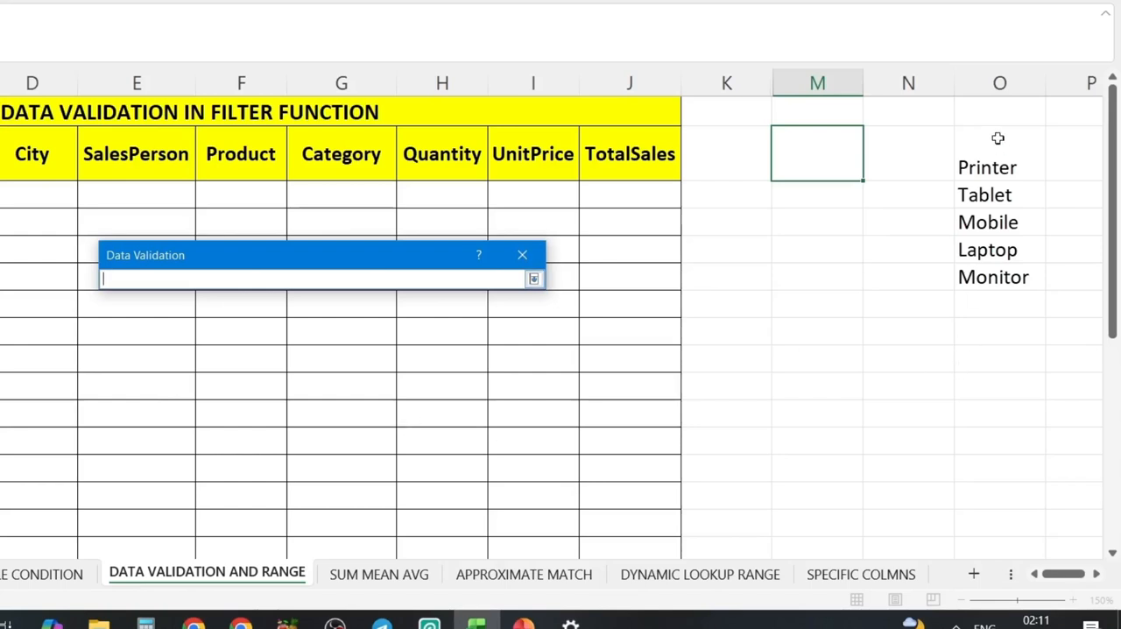
pyautogui.moveTo(998, 140); pyautogui.dragTo(994, 278)
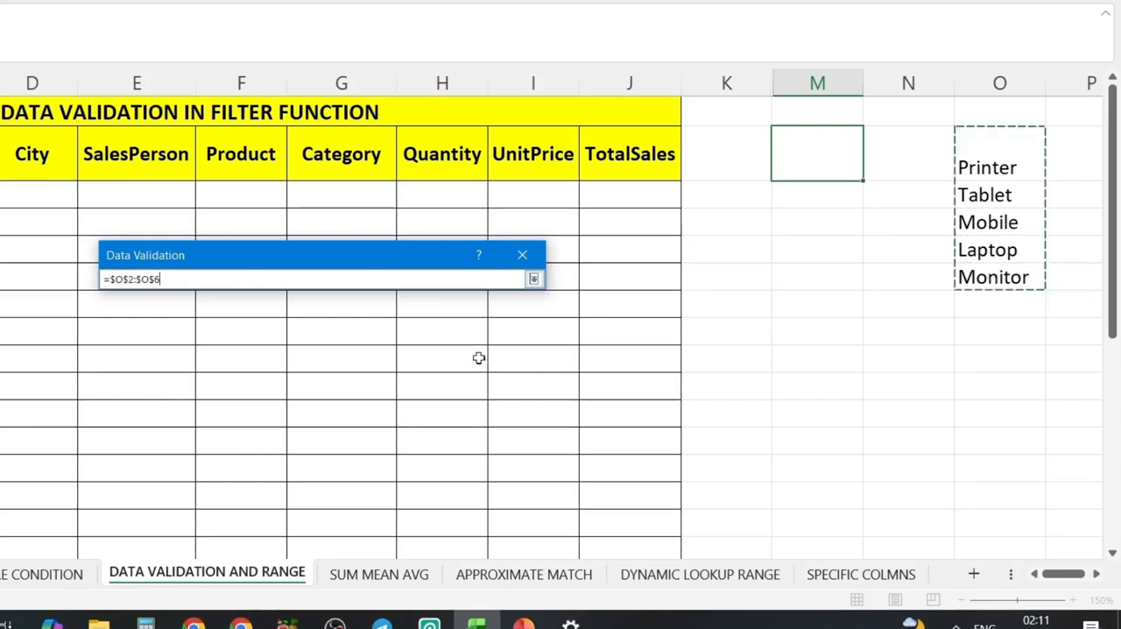
pyautogui.click(535, 278)
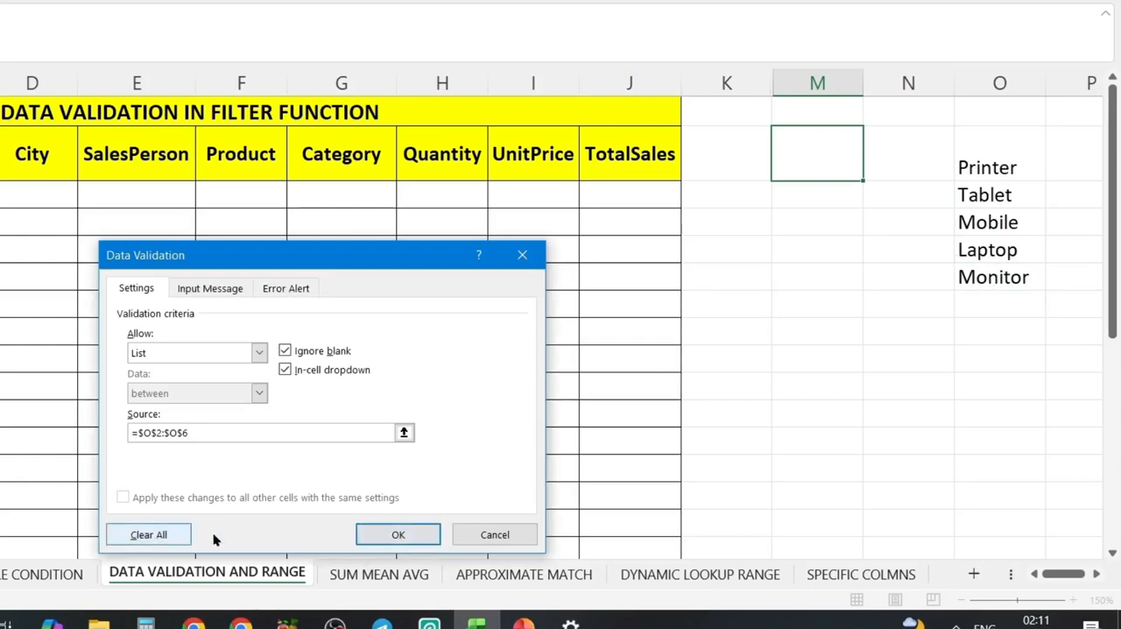
pyautogui.click(392, 536)
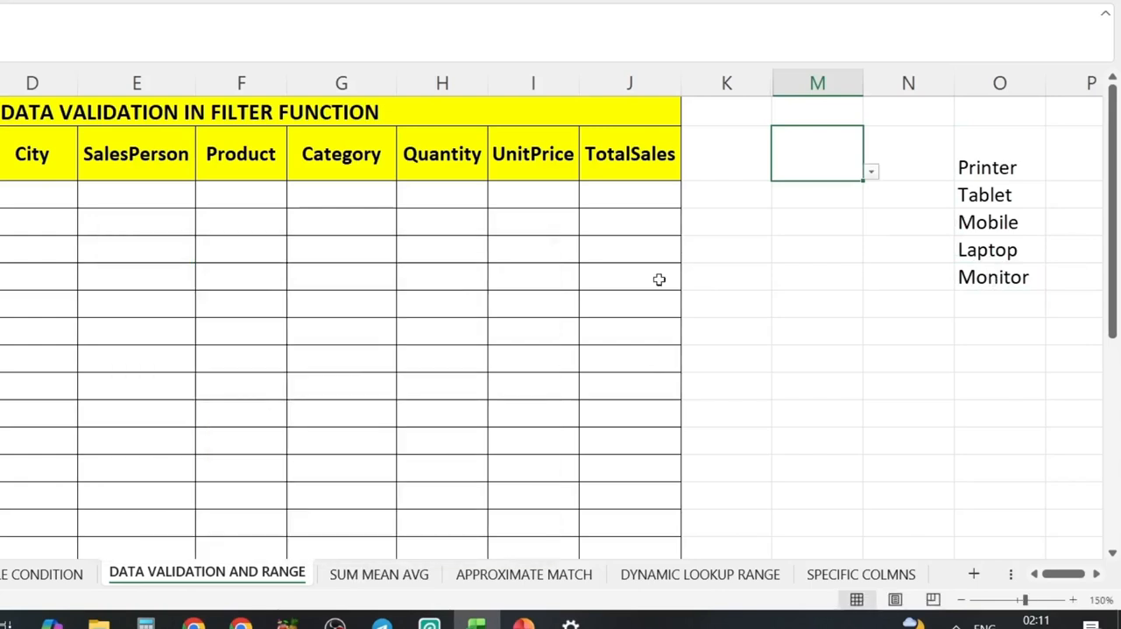
# Try out the product dropdown in M2 and choose Tablet.
pyautogui.click(871, 165)
pyautogui.click(838, 160)
pyautogui.moveTo(855, 178); pyautogui.dragTo(879, 179)
pyautogui.click(830, 168)
pyautogui.click(873, 172)
pyautogui.click(787, 210)
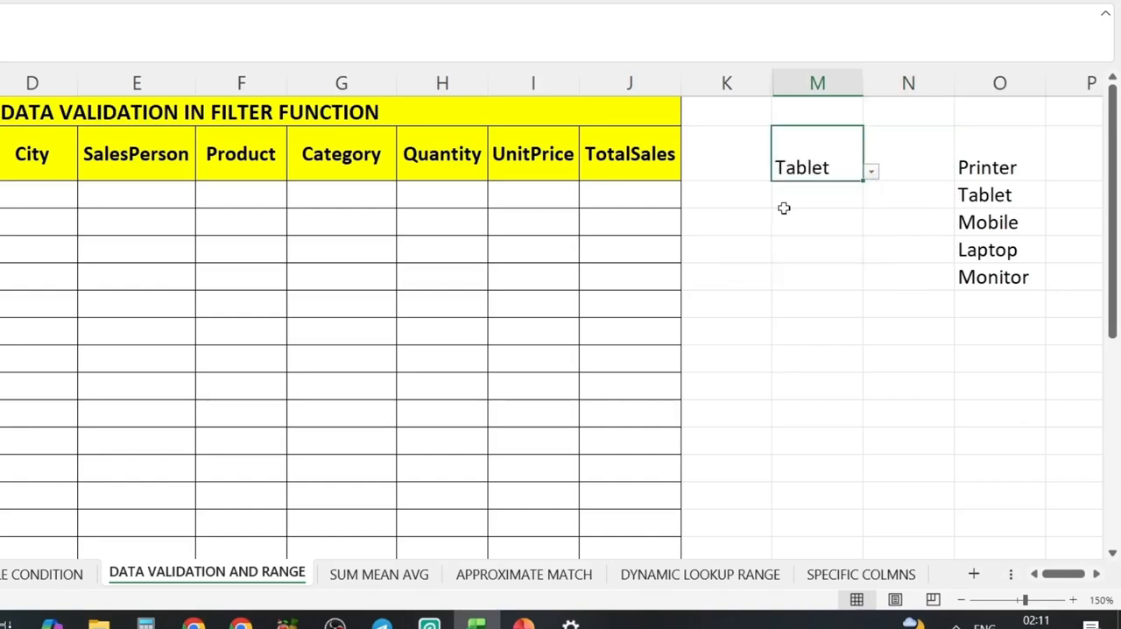
pyautogui.click(844, 246)
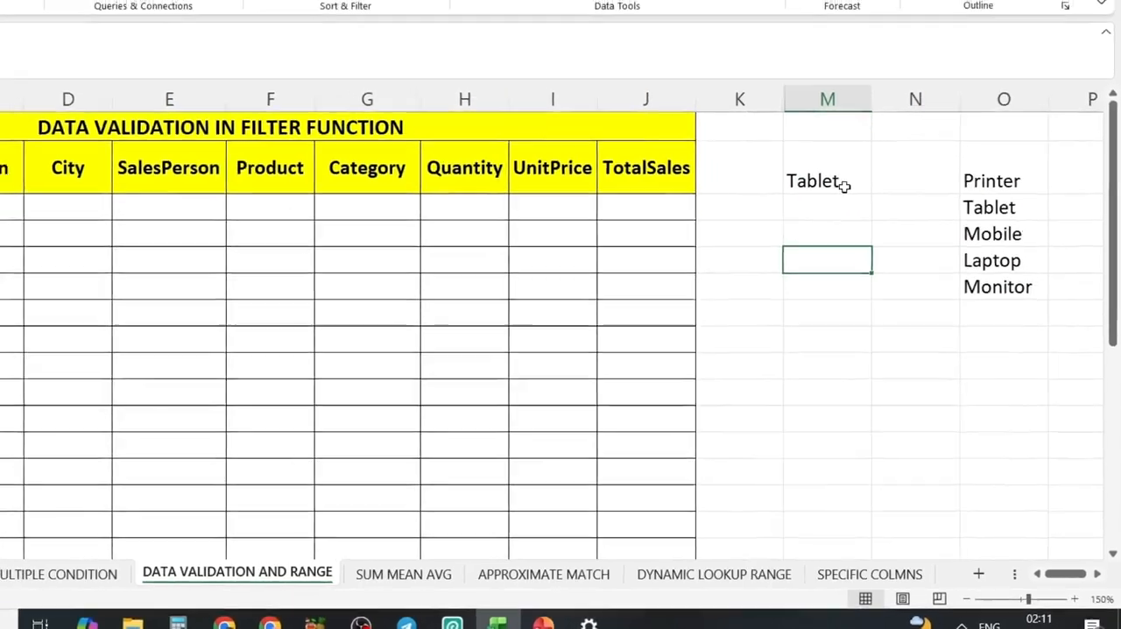
pyautogui.click(844, 184)
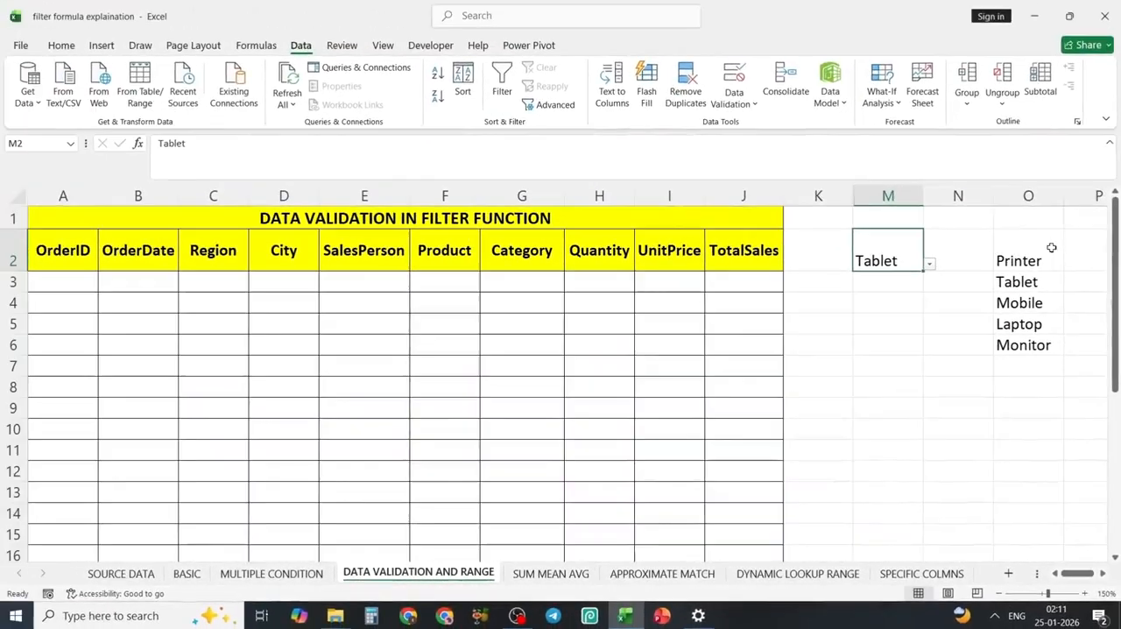
# Hide column O, which holds the dropdown's source list, by collapsing its width.
pyautogui.moveTo(1049, 99); pyautogui.dragTo(1048, 99)
pyautogui.moveTo(1065, 196); pyautogui.dragTo(994, 196)
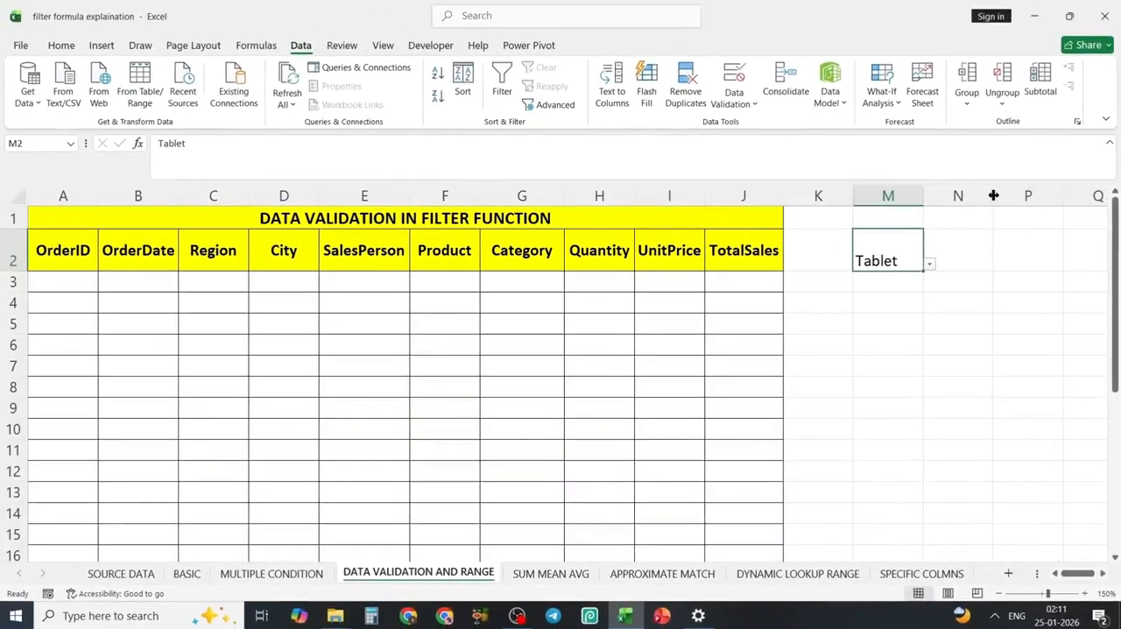
pyautogui.click(1016, 252)
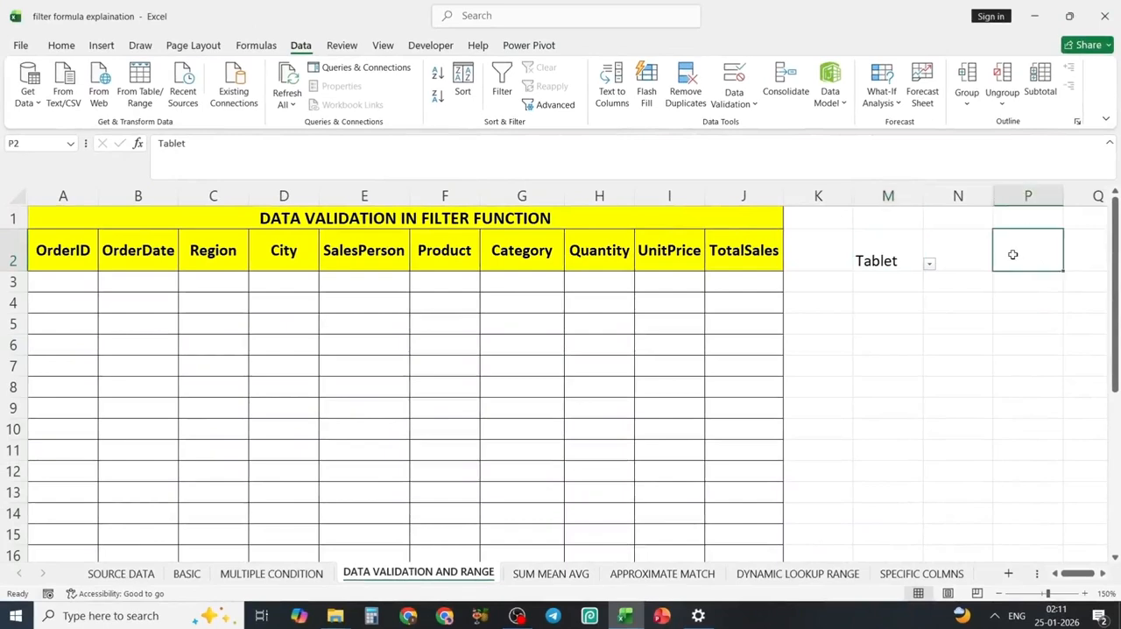
# Begin a FILTER formula in A3 of the DATA VALIDATION AND RANGE sheet with 'SOURCE DATA'!A3:J102 as the array.
pyautogui.click(54, 286)
pyautogui.write('=')
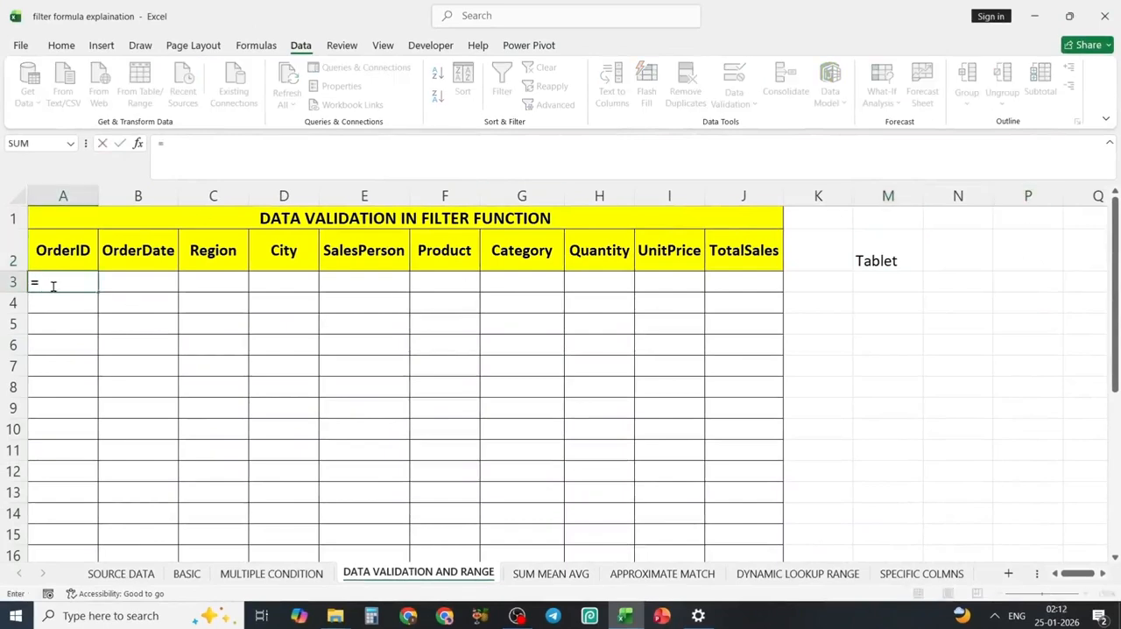
pyautogui.write('FILTER(')
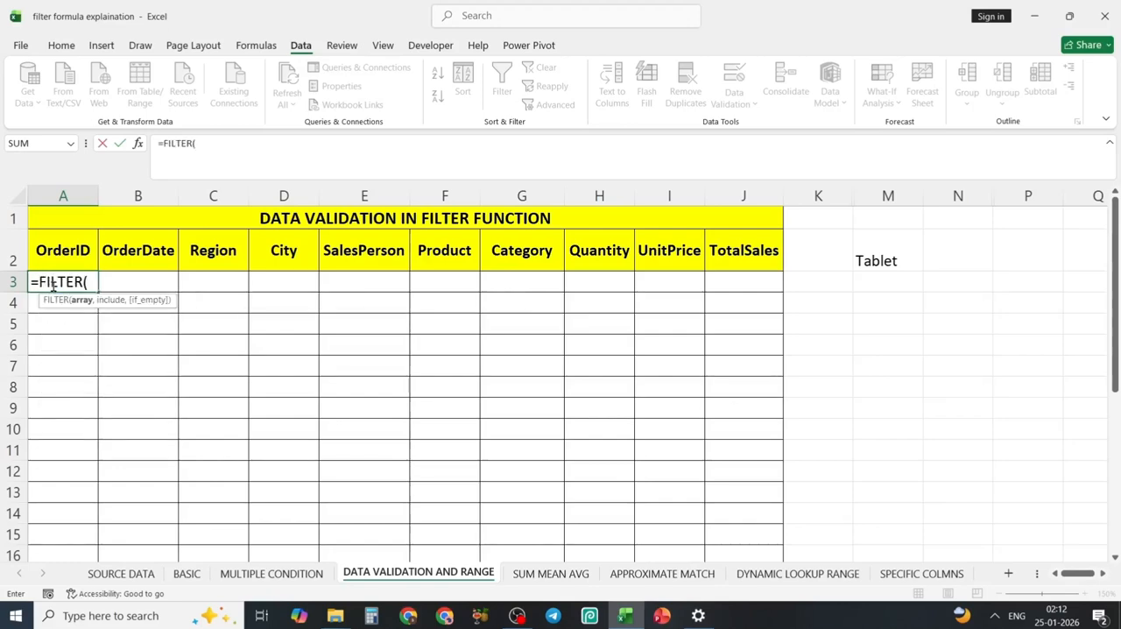
pyautogui.click(125, 577)
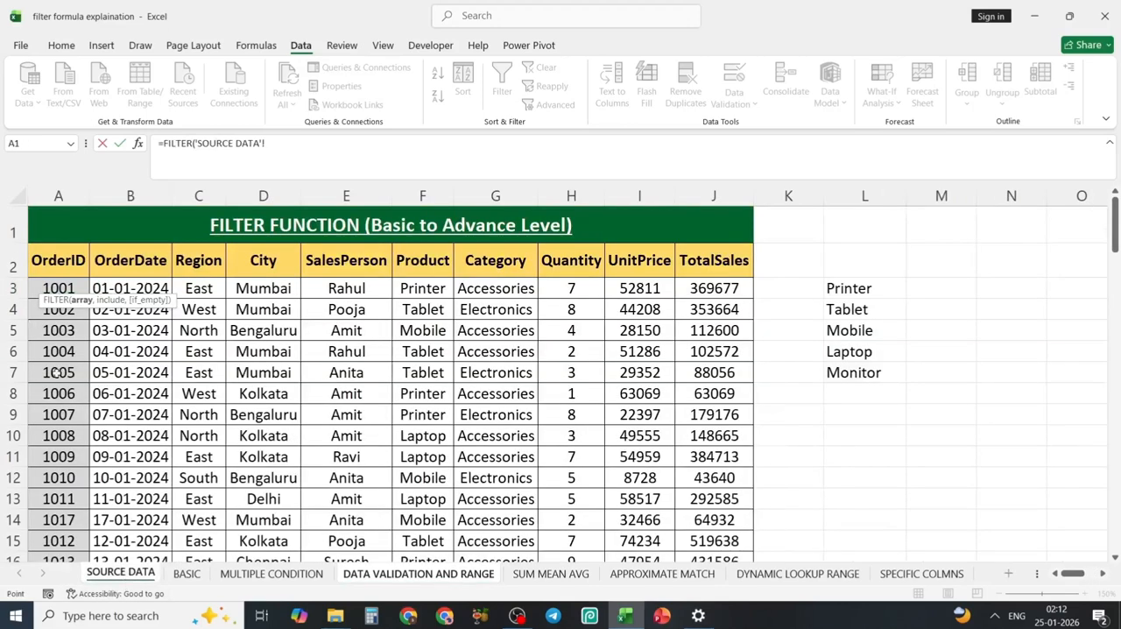
pyautogui.click(48, 286)
pyautogui.hotkey('ctrl', 'shift', 'Down')
pyautogui.hotkey('ctrl', 'shift', 'Right')
pyautogui.write(',')
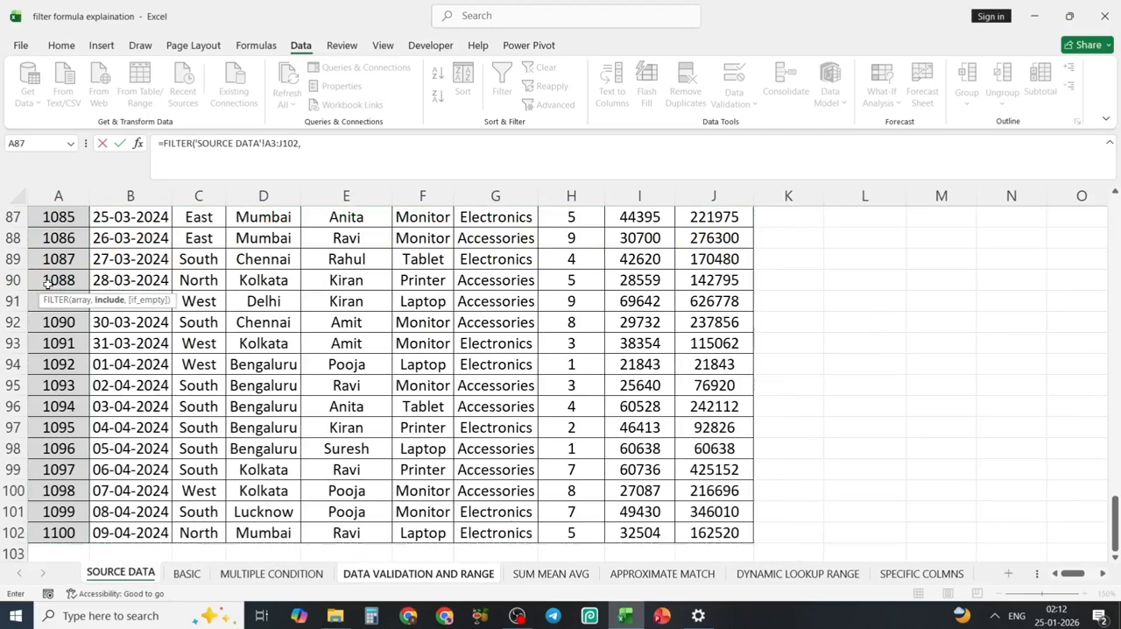
# Set the FILTER formula's include condition to 'SOURCE DATA'!F3:F102 equal to cell M2 of the DATA VALIDATION AND RANGE sheet.
pyautogui.scroll(20, 363, 371)
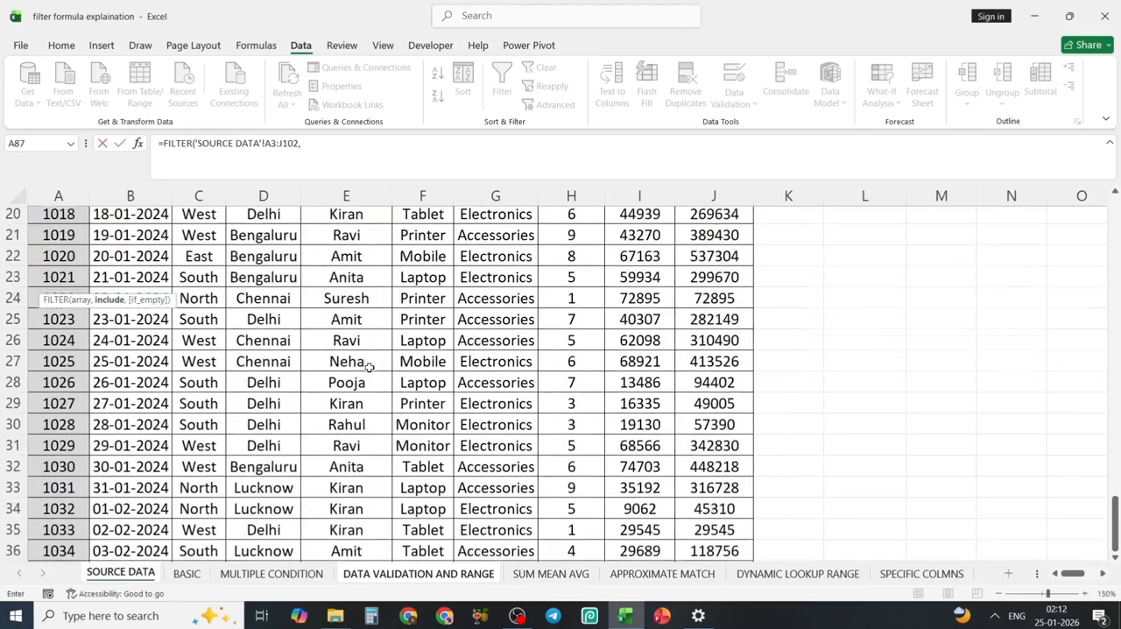
pyautogui.scroll(6, 369, 368)
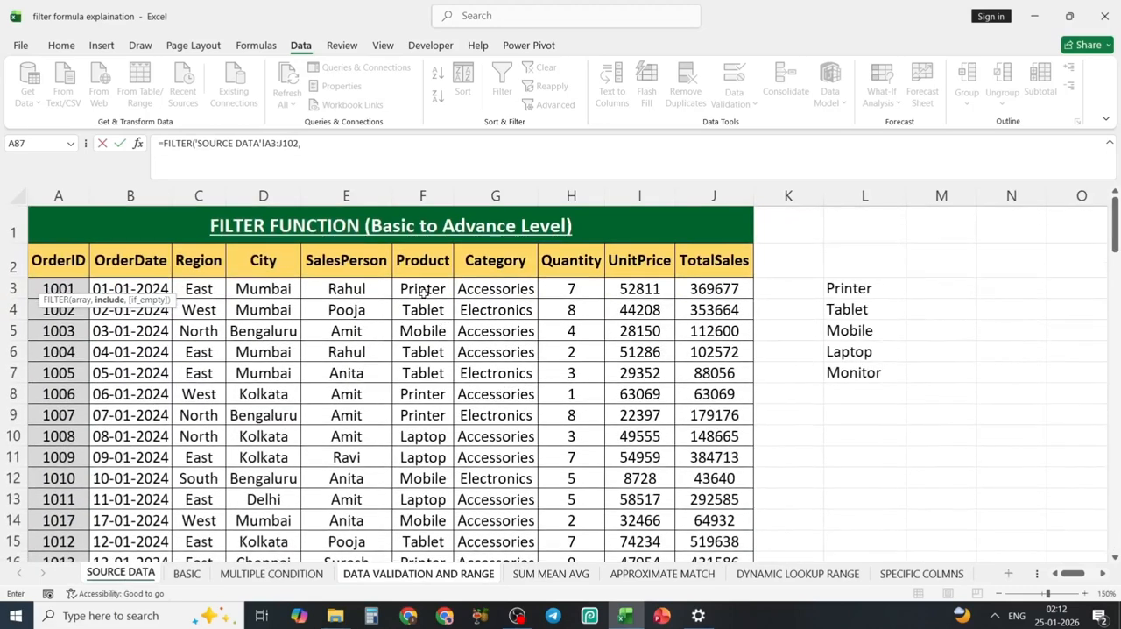
pyautogui.click(423, 292)
pyautogui.hotkey('ctrl', 'shift', 'Down')
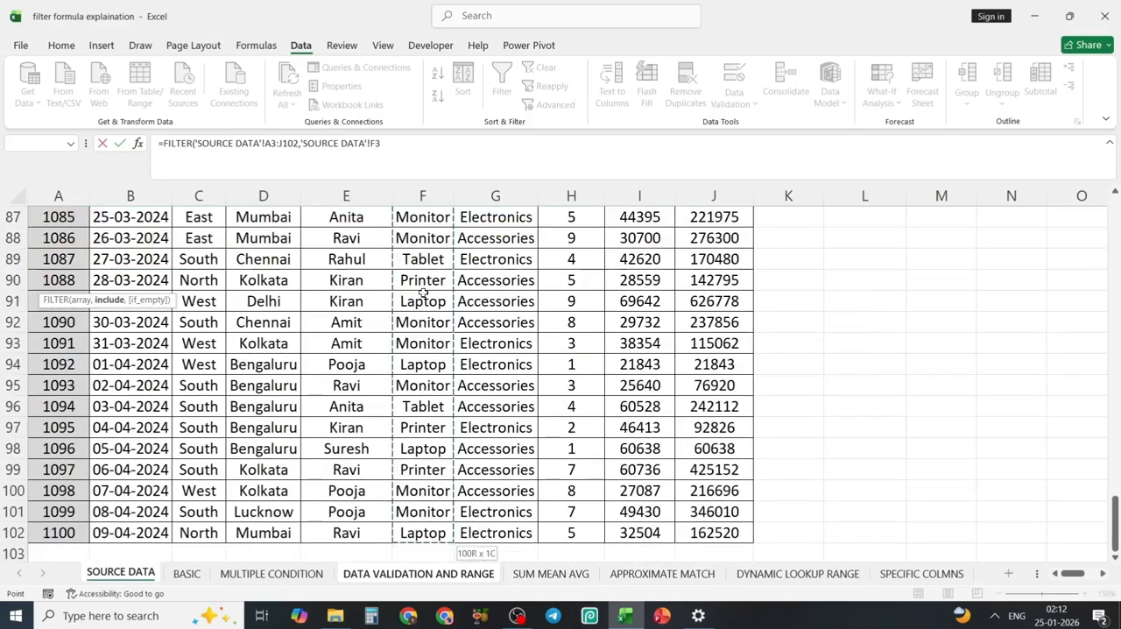
pyautogui.write('=')
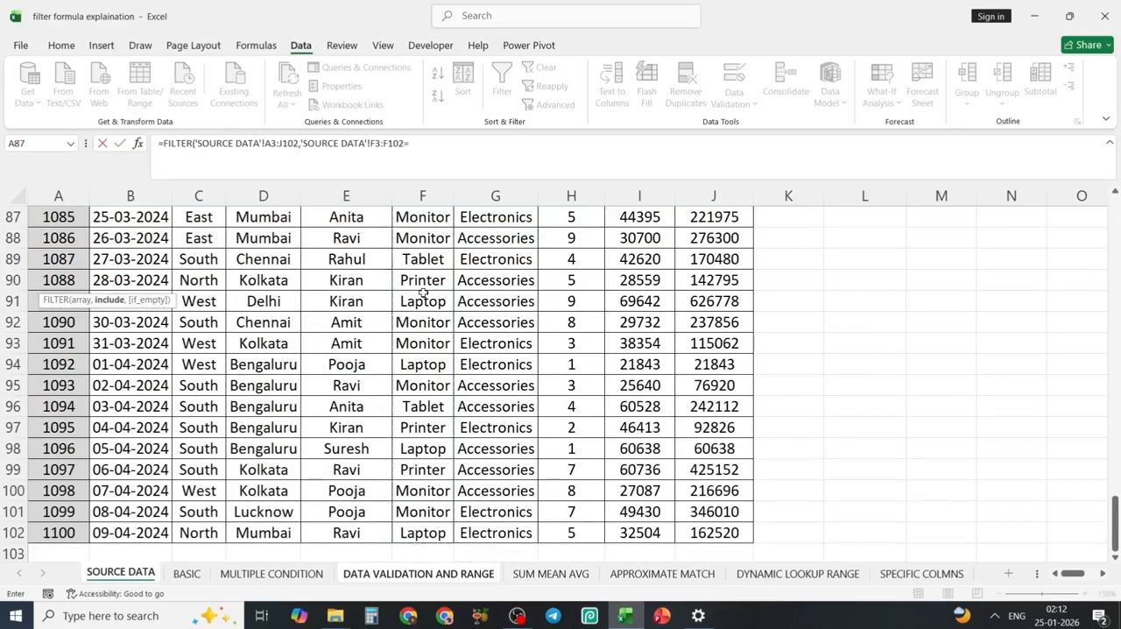
pyautogui.click(402, 576)
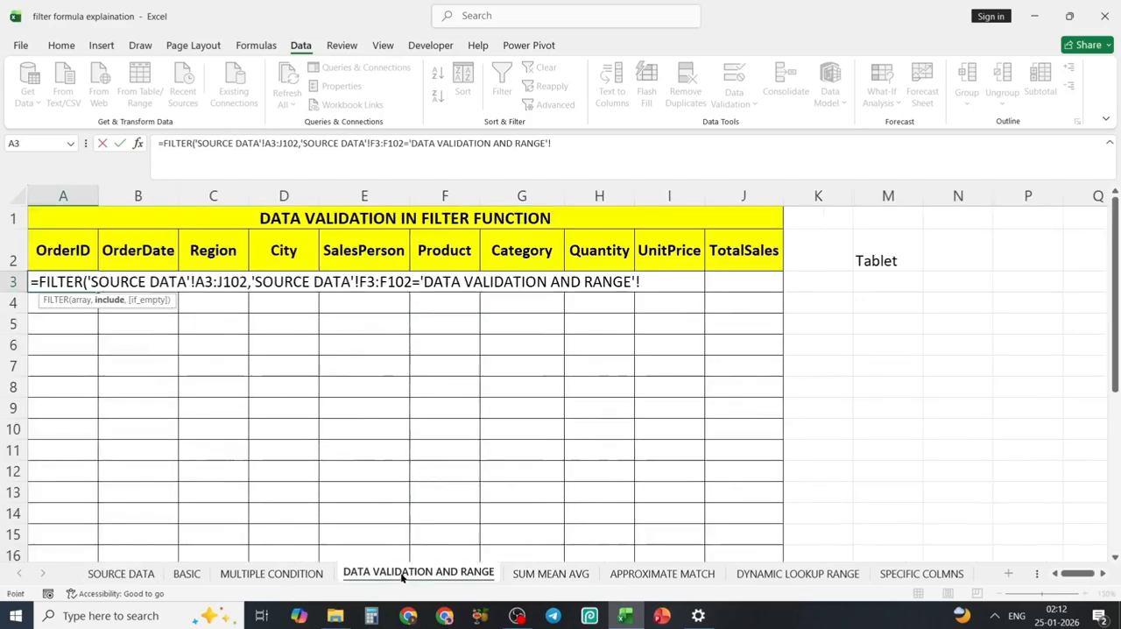
pyautogui.click(887, 261)
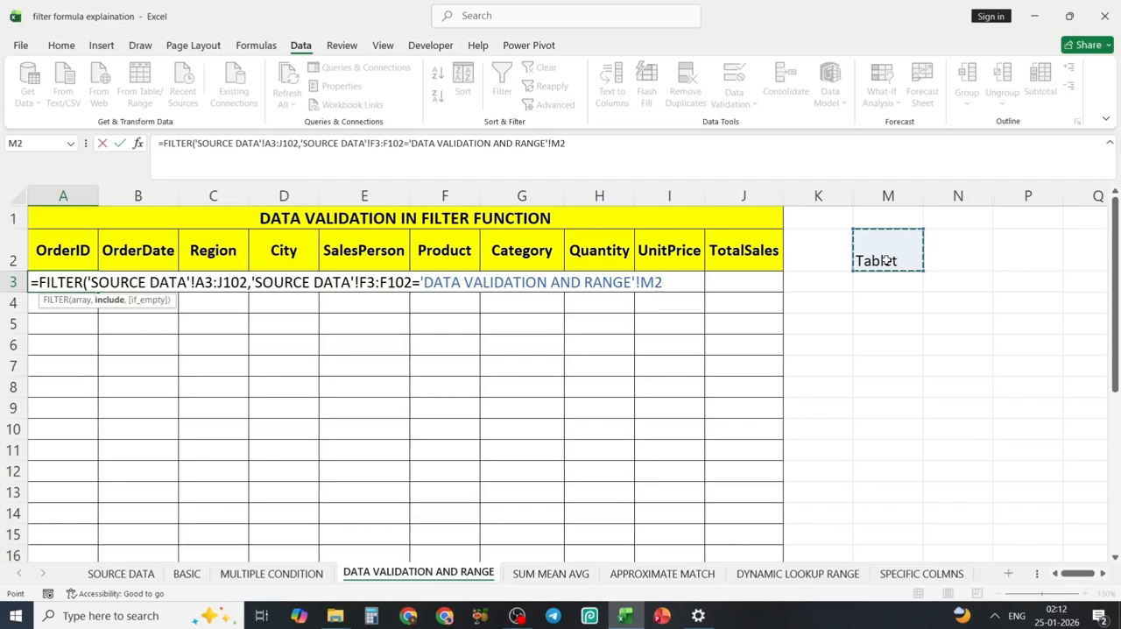
# Add "not found" as the formula's if_empty value and complete the FILTER formula in A3.
pyautogui.write(',')
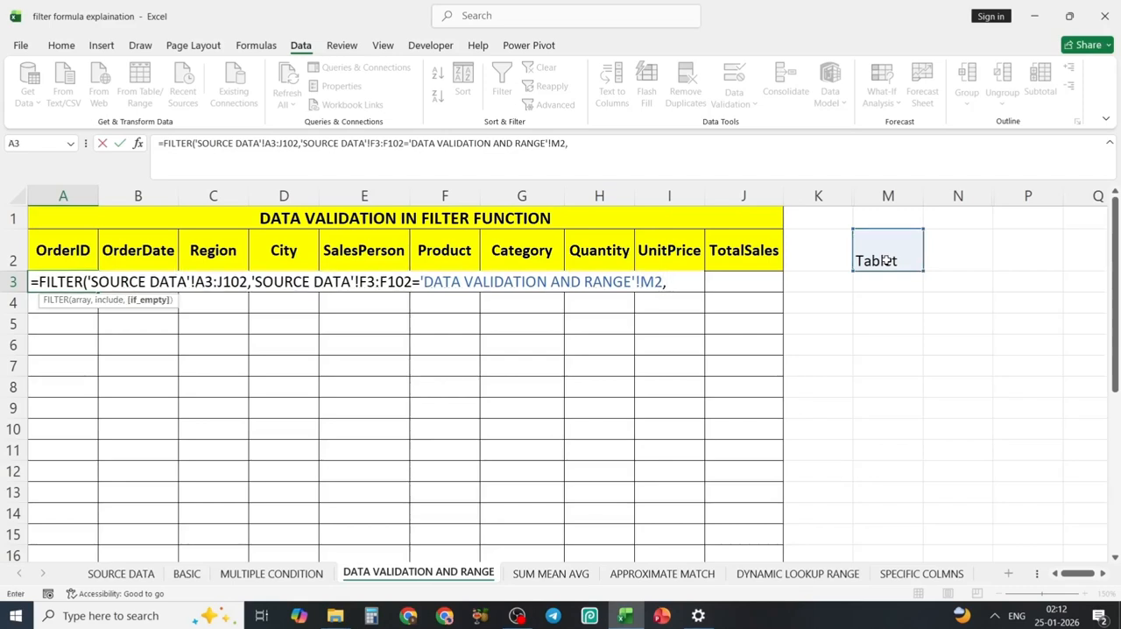
pyautogui.write('"not found")')
pyautogui.press('Return')
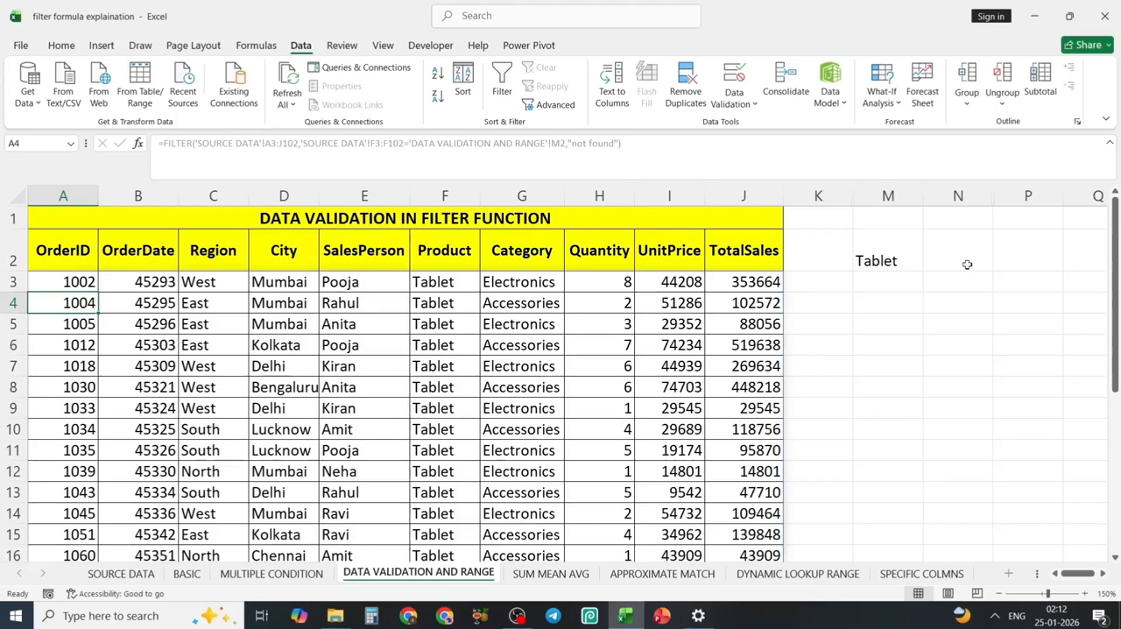
# Test the filter by choosing Printer, Laptop and finally Monitor from the product dropdown in M2.
pyautogui.click(896, 260)
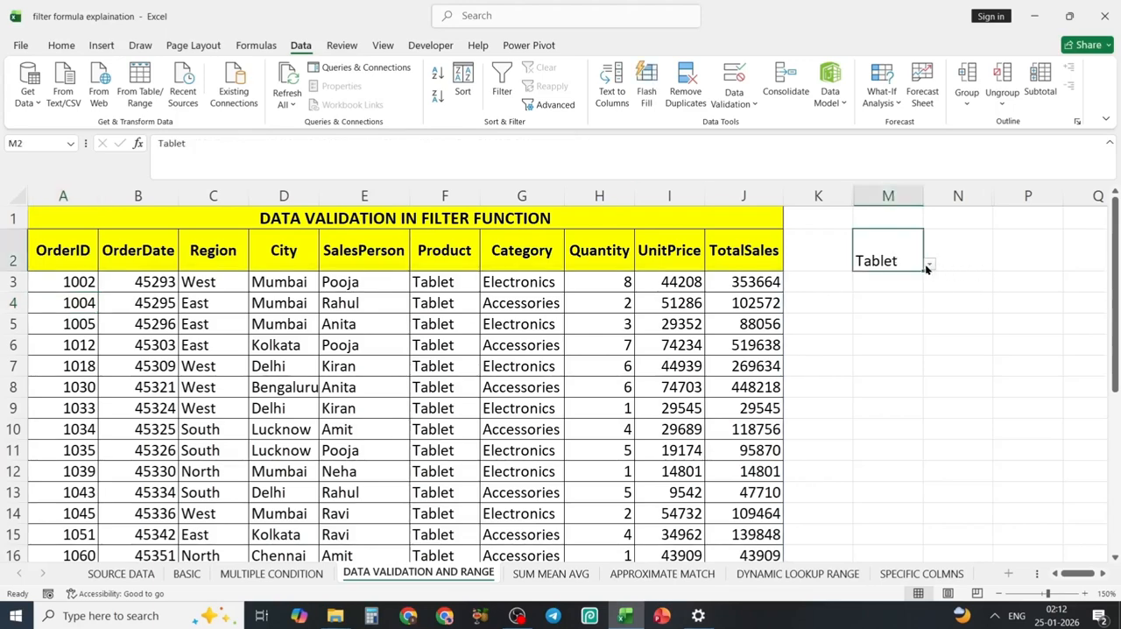
pyautogui.click(928, 265)
pyautogui.click(861, 280)
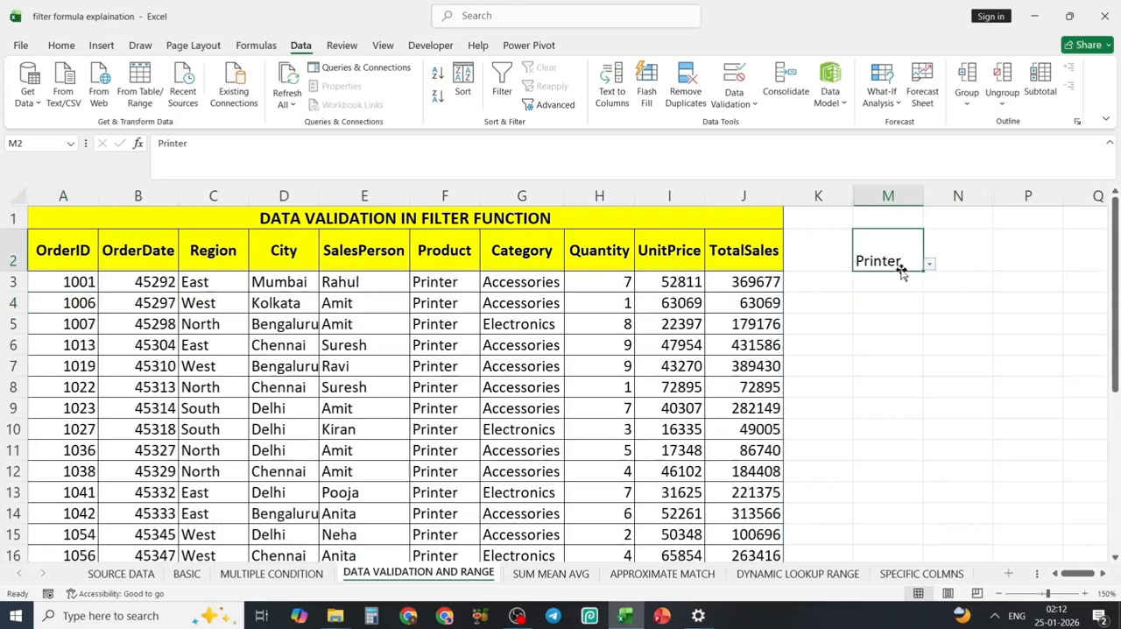
pyautogui.click(929, 263)
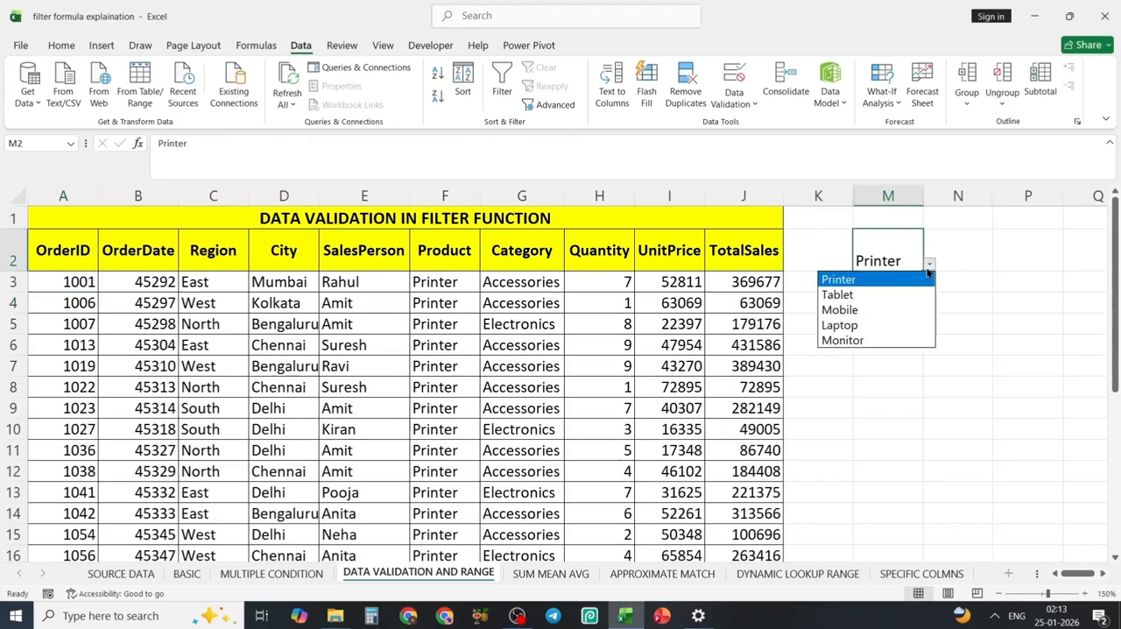
pyautogui.click(841, 328)
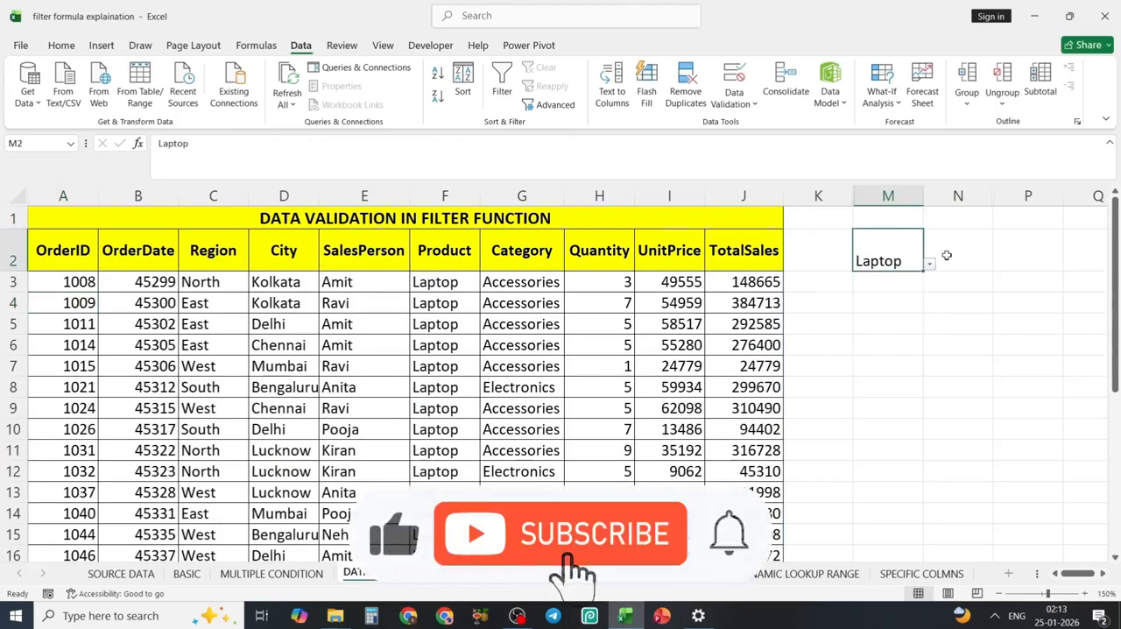
pyautogui.click(929, 263)
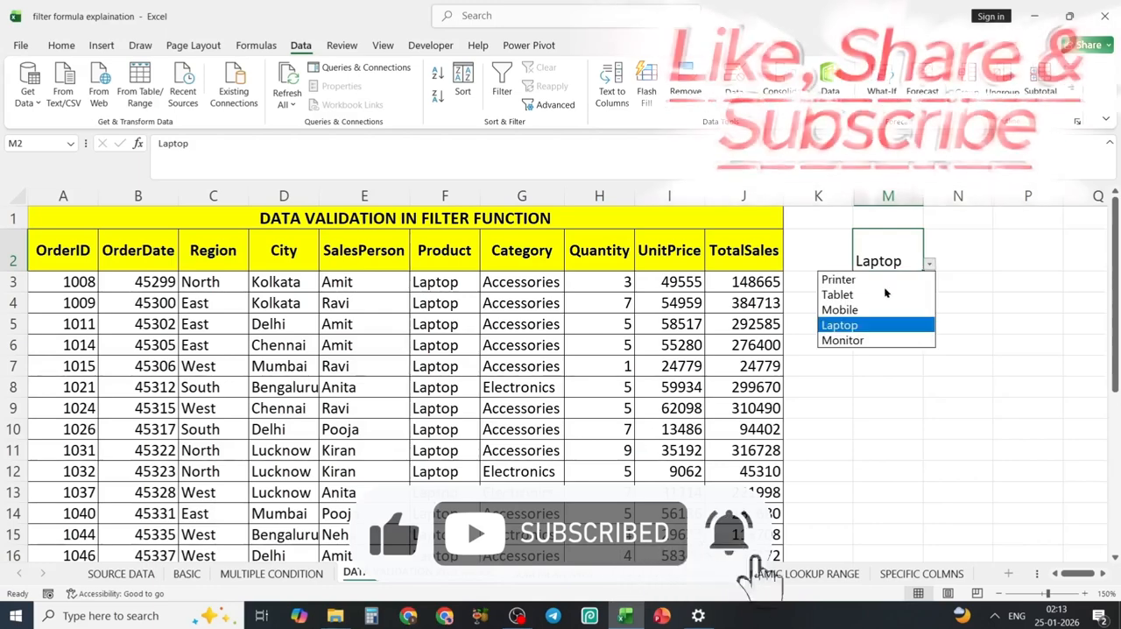
pyautogui.click(842, 340)
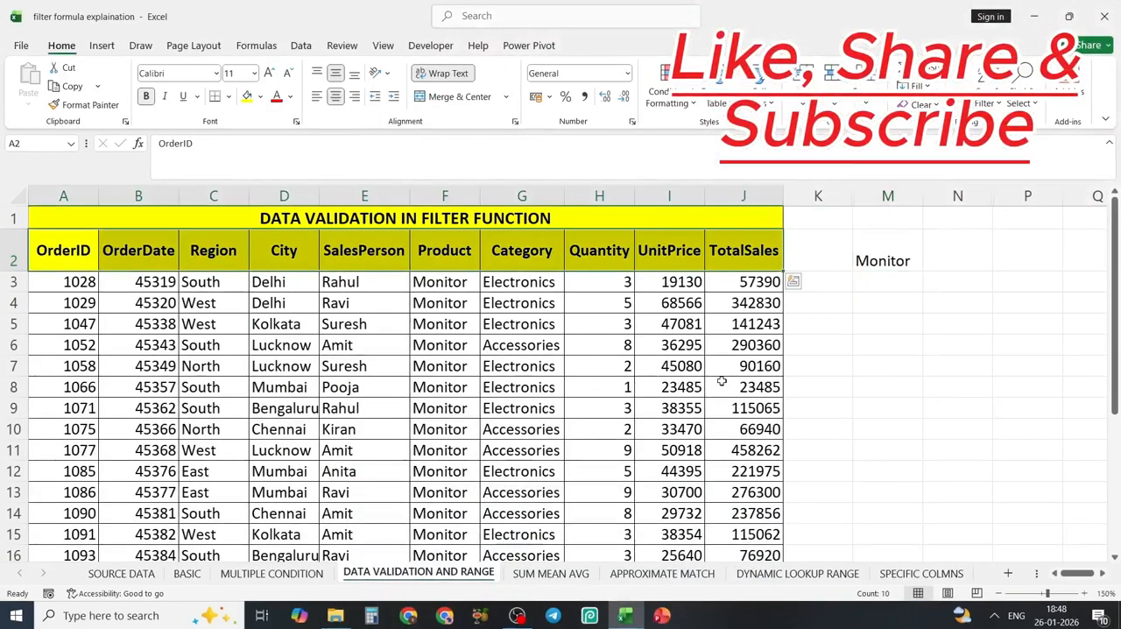